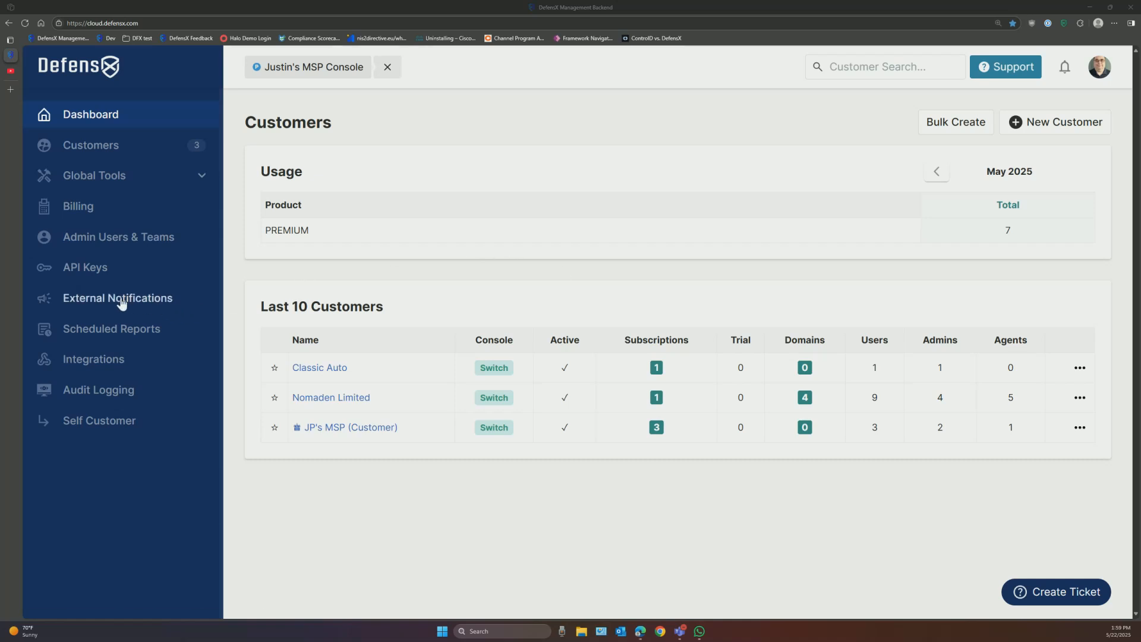
Step: Preview new external notification and PSA integration setup, then return to the customers dashboard
{"action": "left_click", "coordinate": [142, 304]}
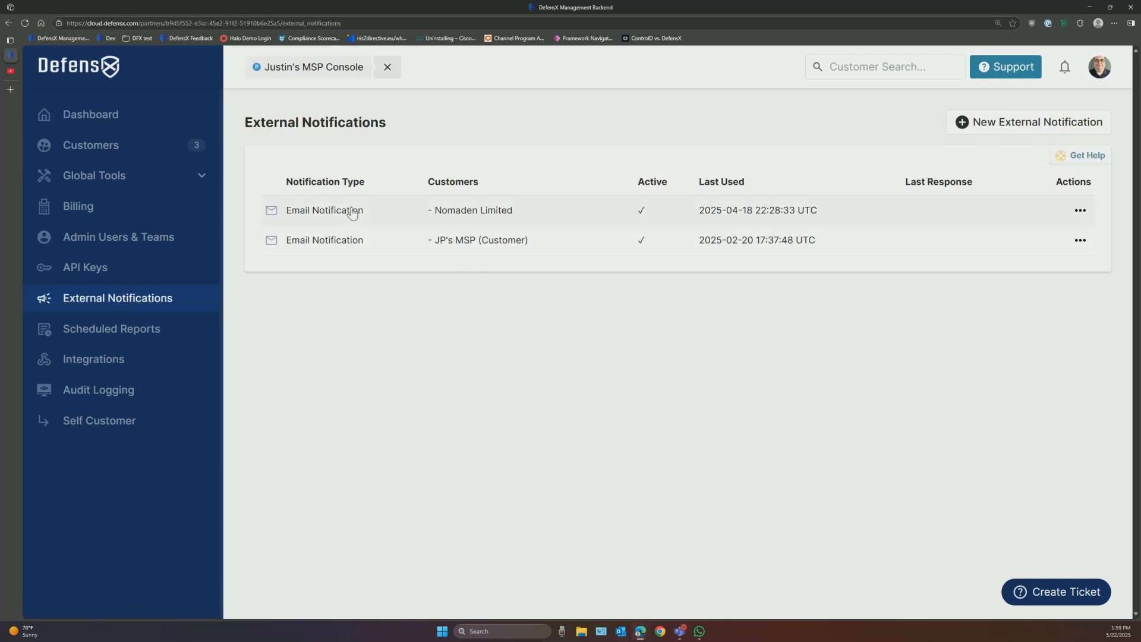
{"action": "left_click", "coordinate": [966, 124]}
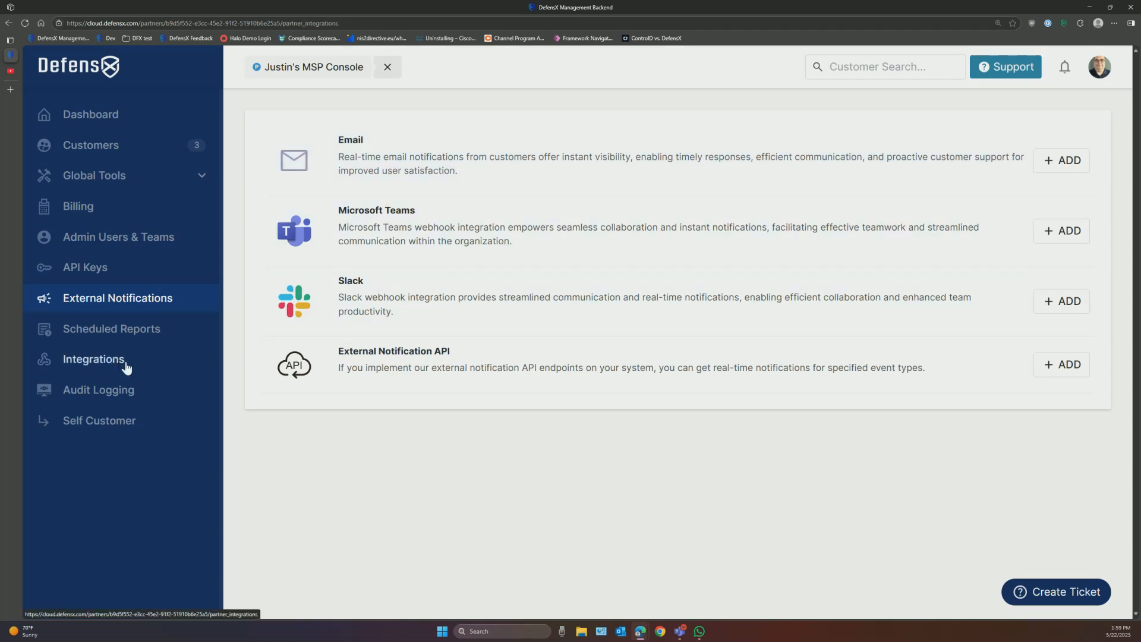
{"action": "left_click", "coordinate": [120, 364]}
{"action": "left_click", "coordinate": [1044, 120]}
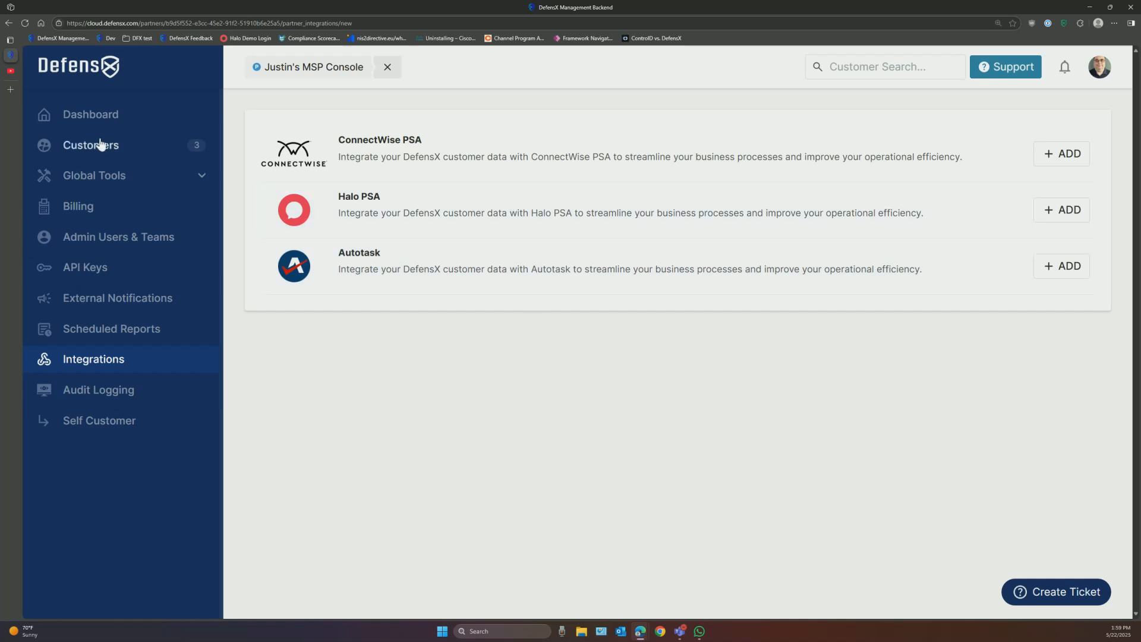
{"action": "left_click", "coordinate": [91, 121]}
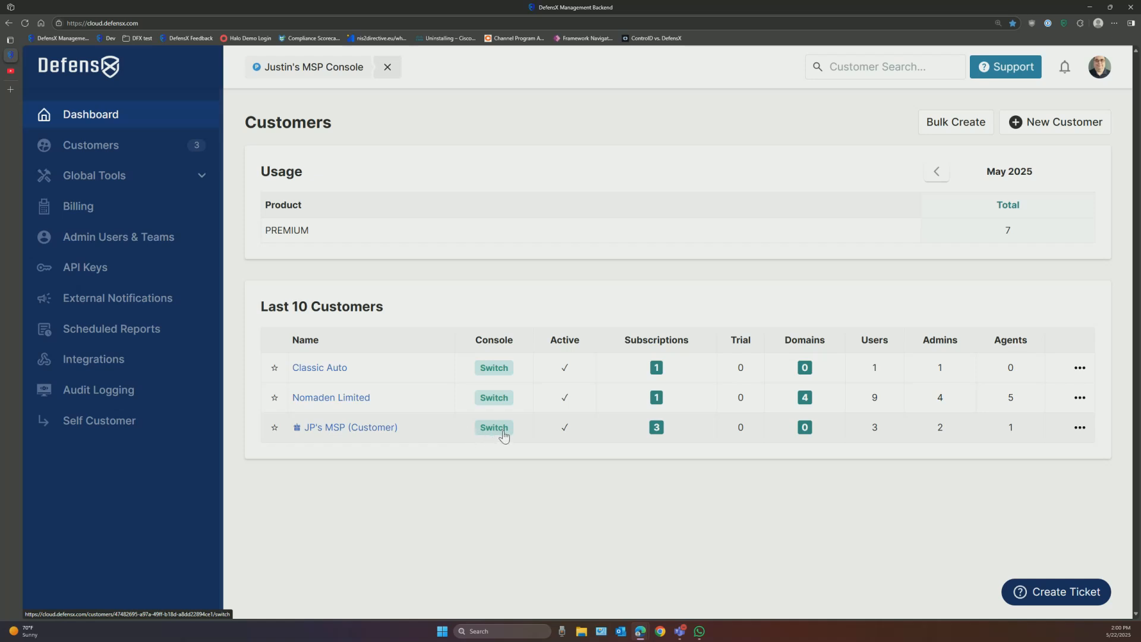
Step: Switch into the JP's MSP (Customer) console and show its Policy Groups
{"action": "left_click", "coordinate": [1096, 67]}
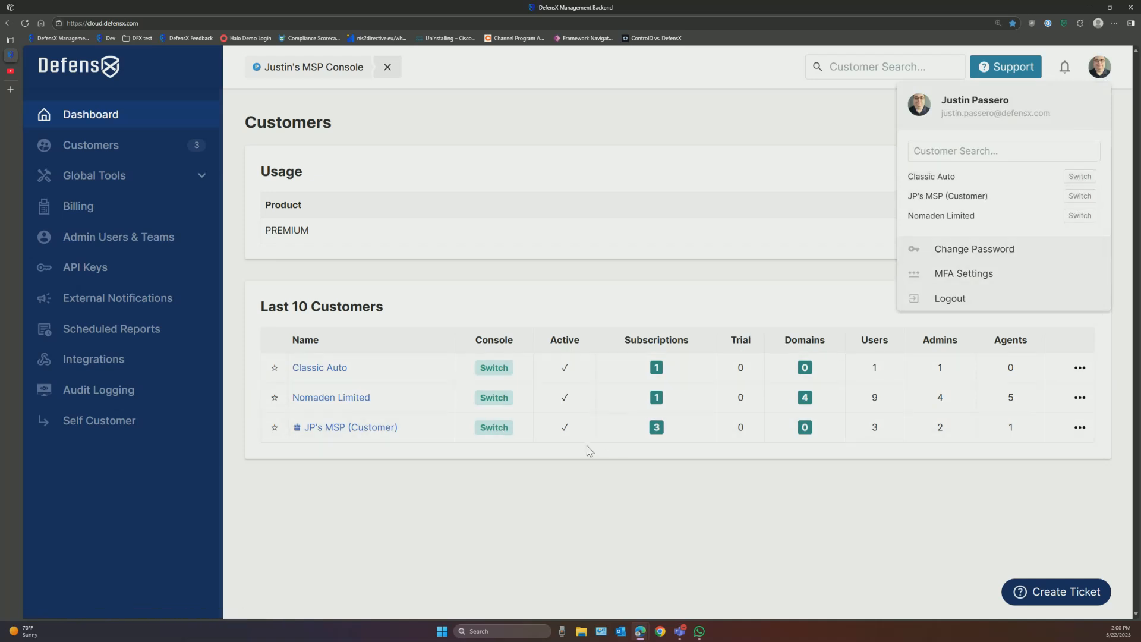
{"action": "left_click", "coordinate": [500, 430]}
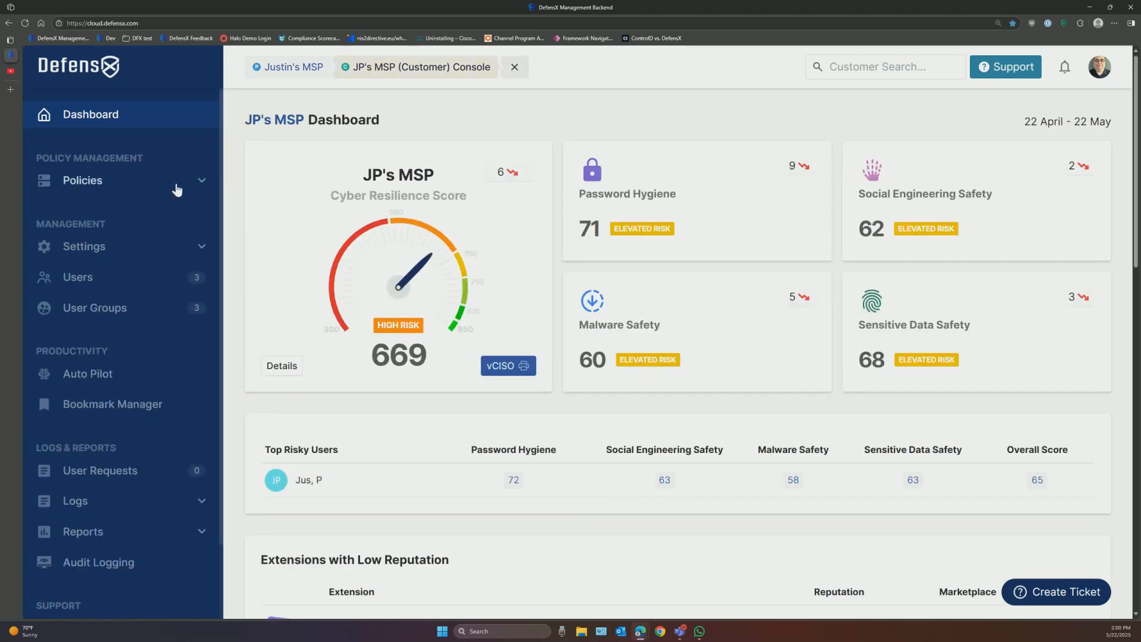
{"action": "left_click", "coordinate": [168, 185]}
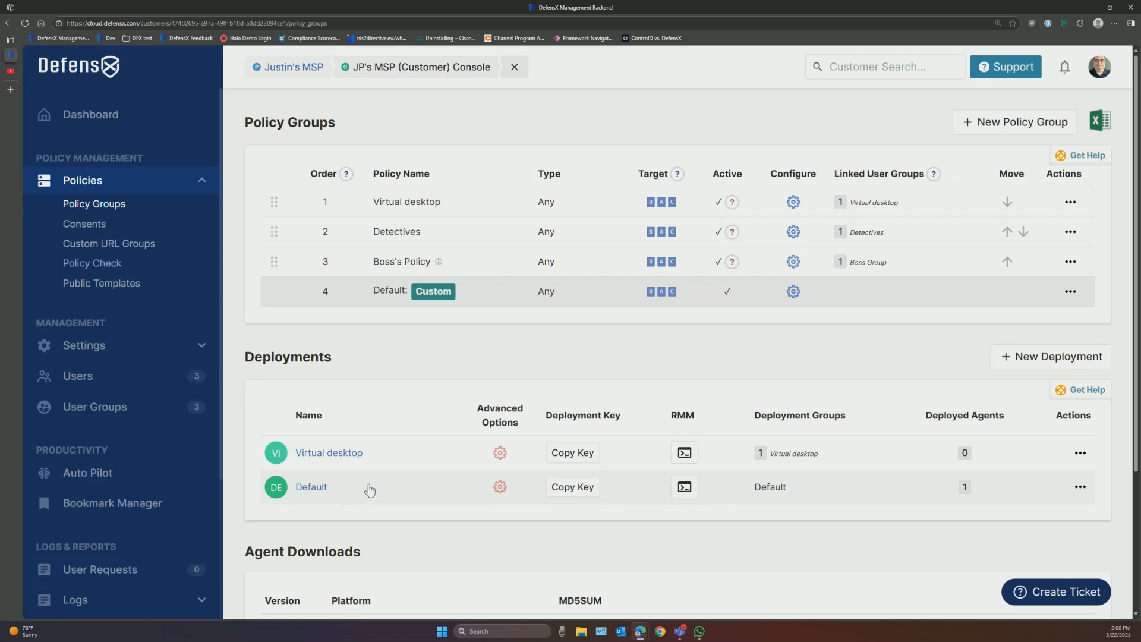
{"action": "left_click", "coordinate": [684, 488]}
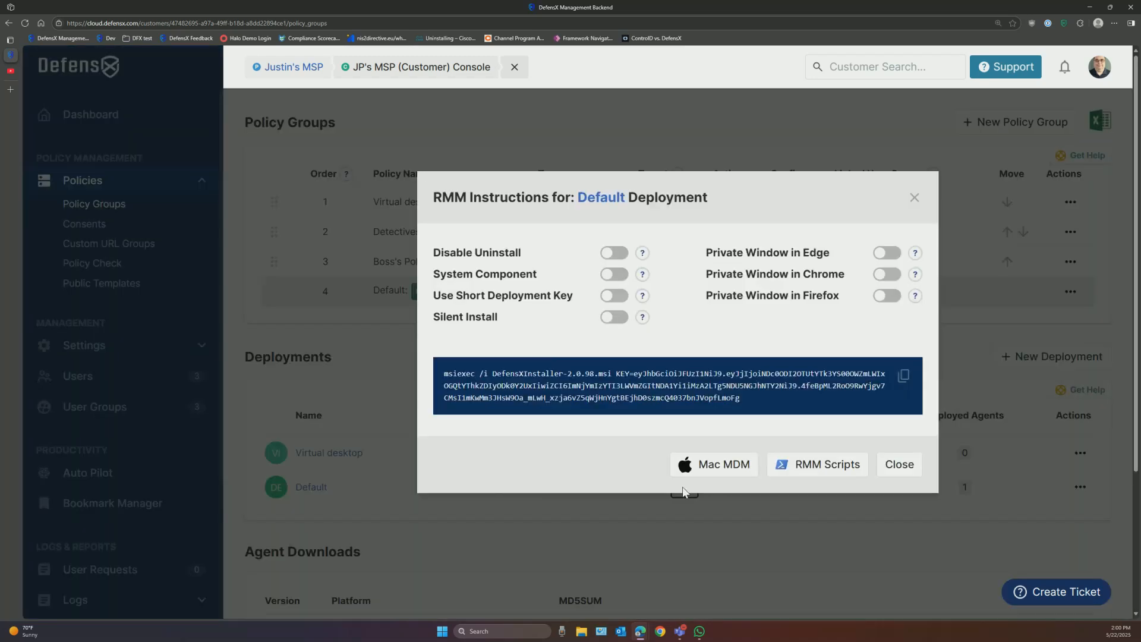
{"action": "left_click", "coordinate": [618, 254]}
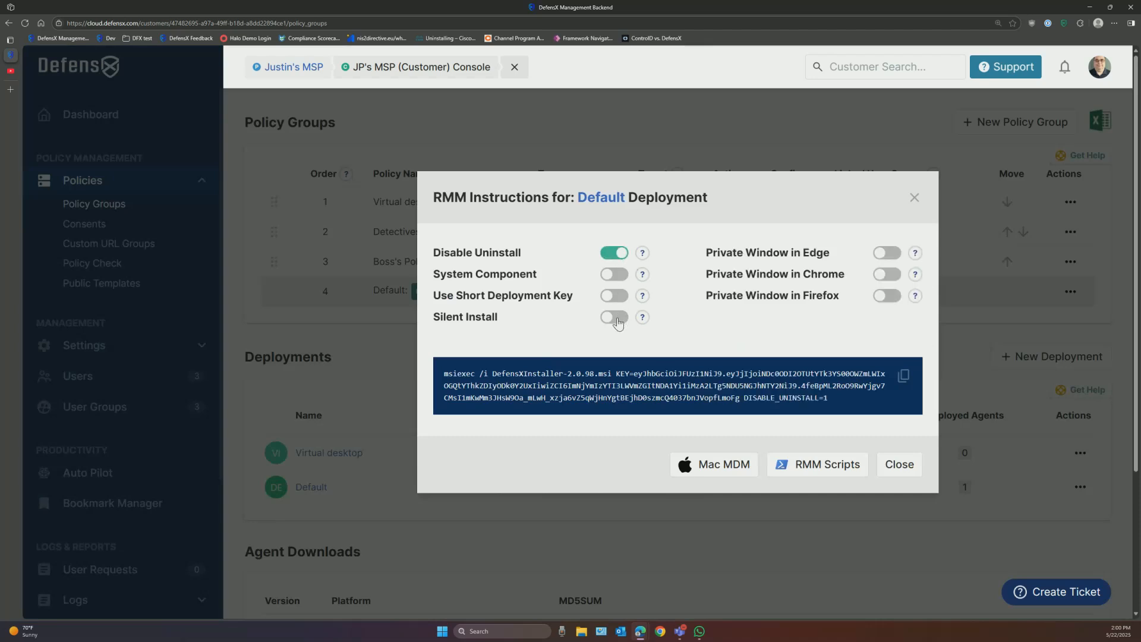
{"action": "left_click", "coordinate": [618, 317]}
{"action": "left_click", "coordinate": [821, 470]}
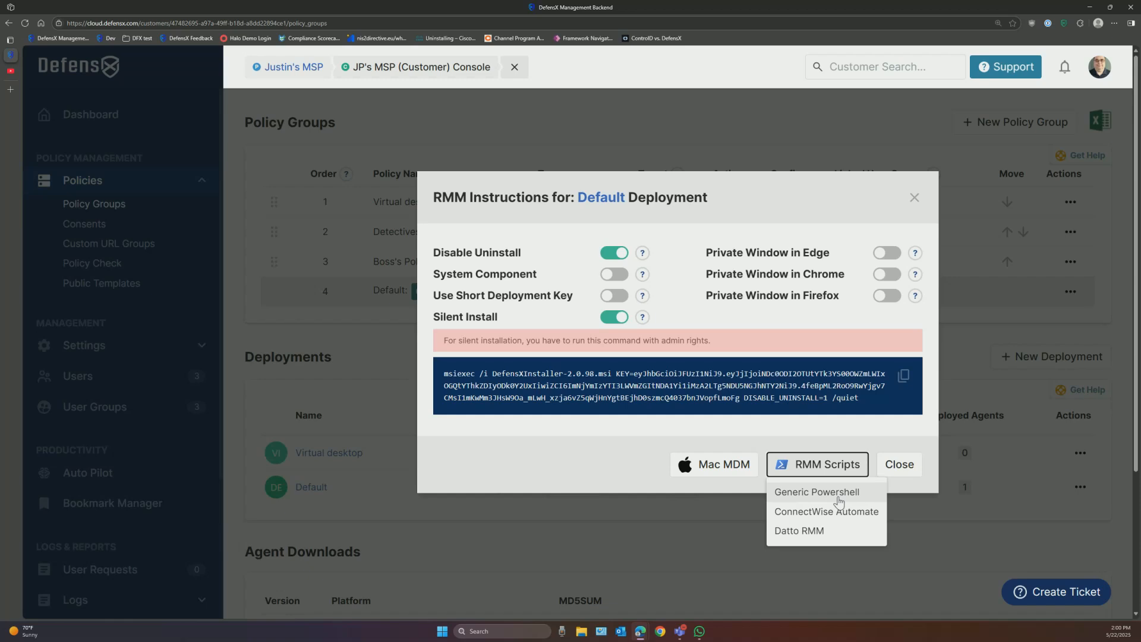
{"action": "left_click", "coordinate": [733, 471]}
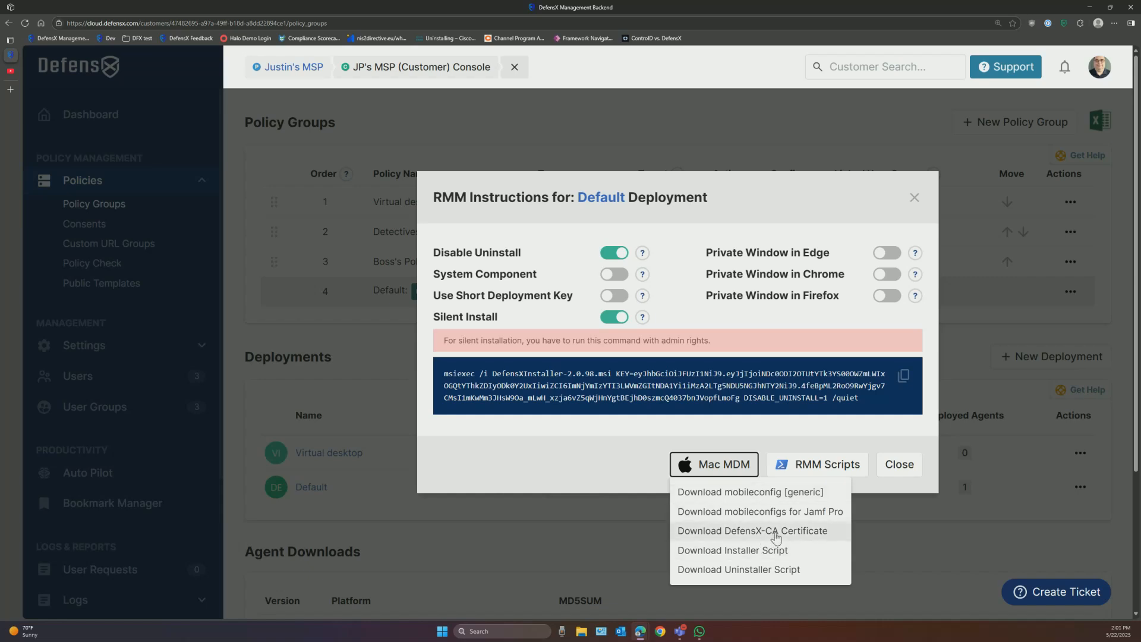
{"action": "left_click", "coordinate": [873, 439]}
{"action": "left_click", "coordinate": [899, 465]}
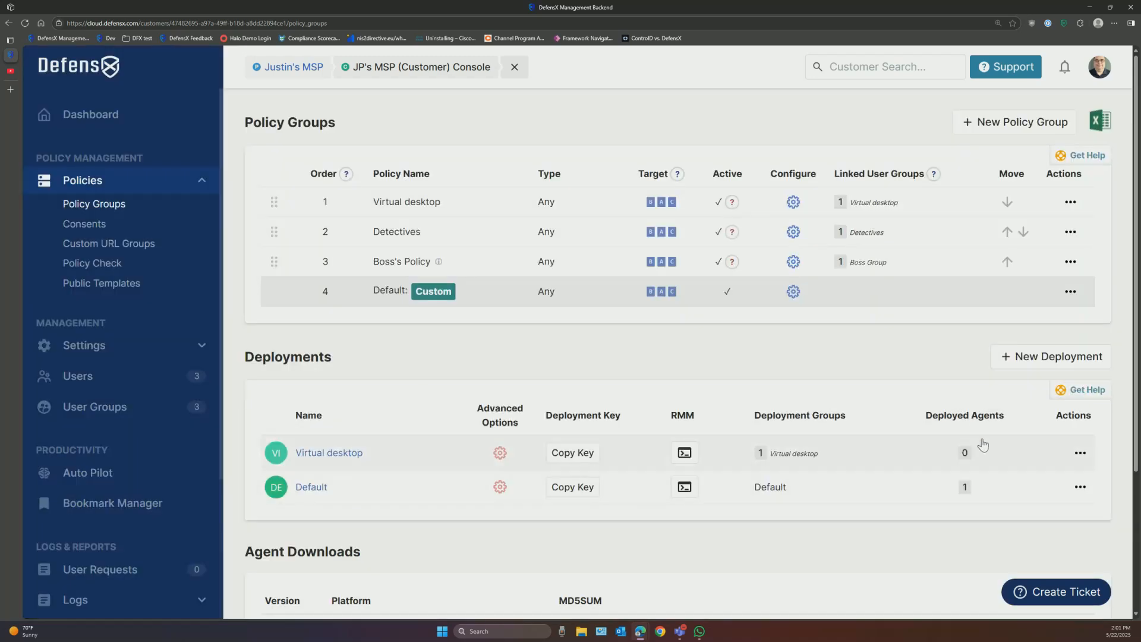
{"action": "left_click", "coordinate": [1083, 394]}
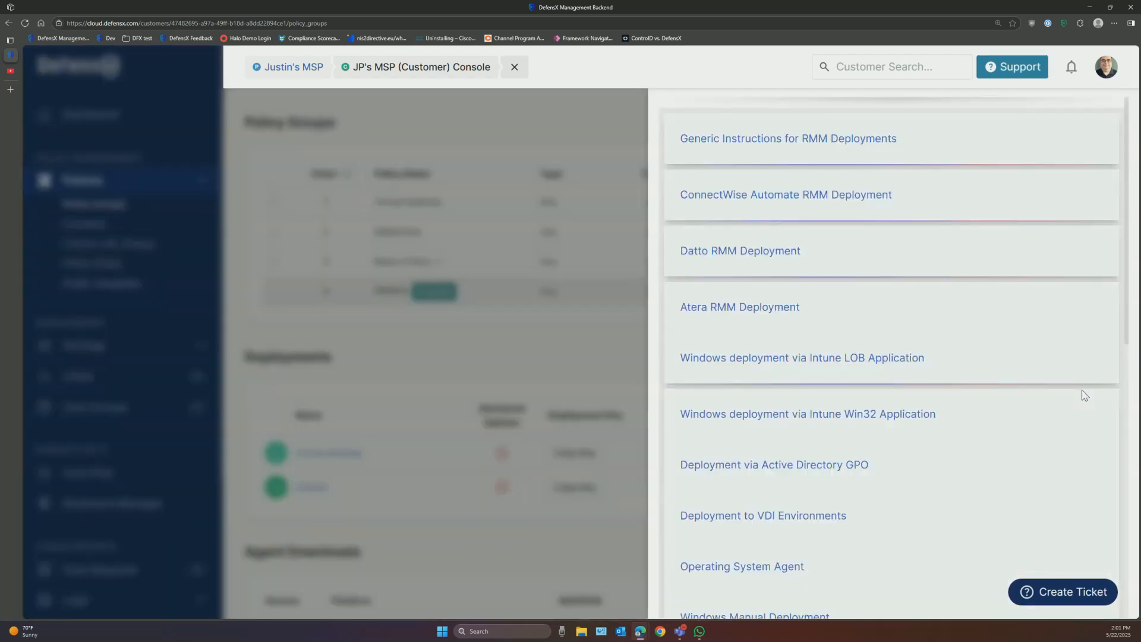
{"action": "left_click", "coordinate": [615, 328]}
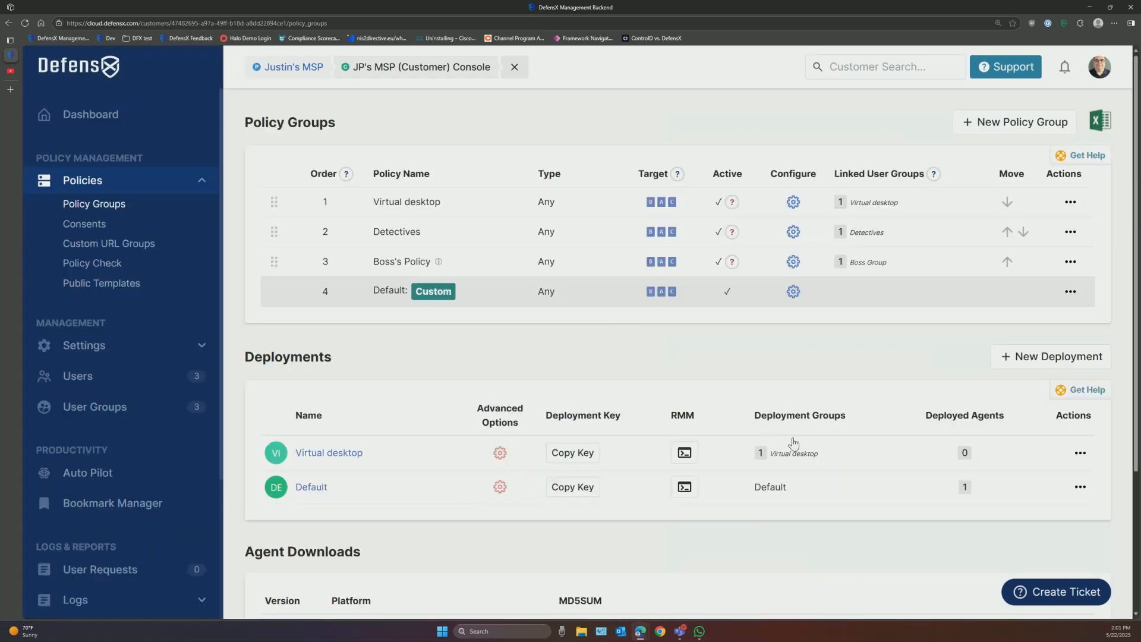
{"action": "left_click", "coordinate": [963, 488]}
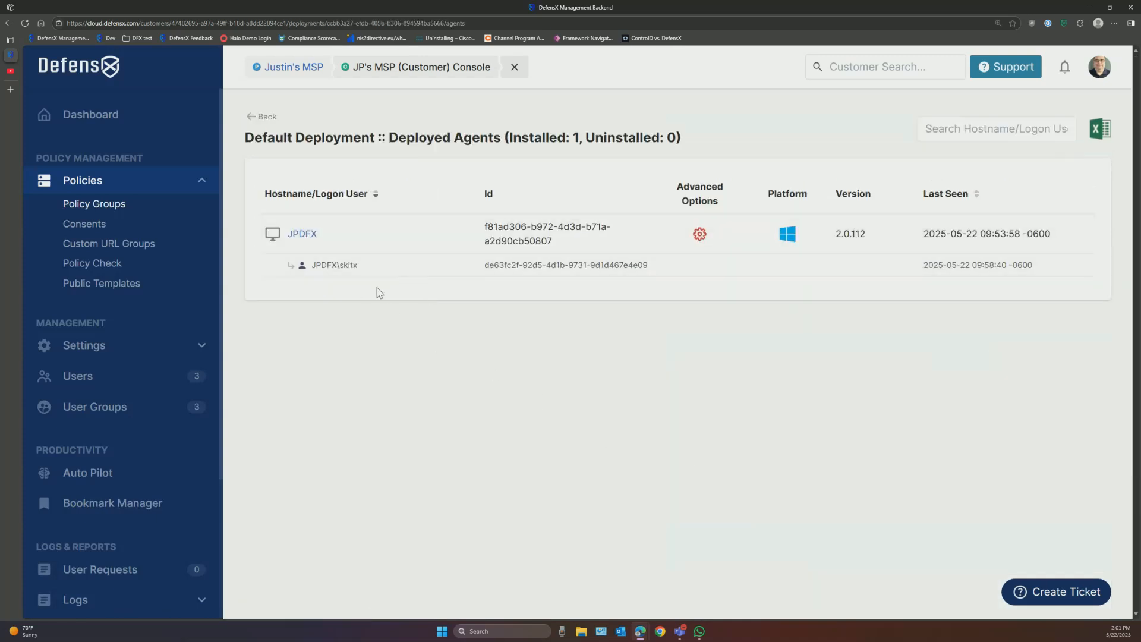
{"action": "left_click", "coordinate": [266, 117]}
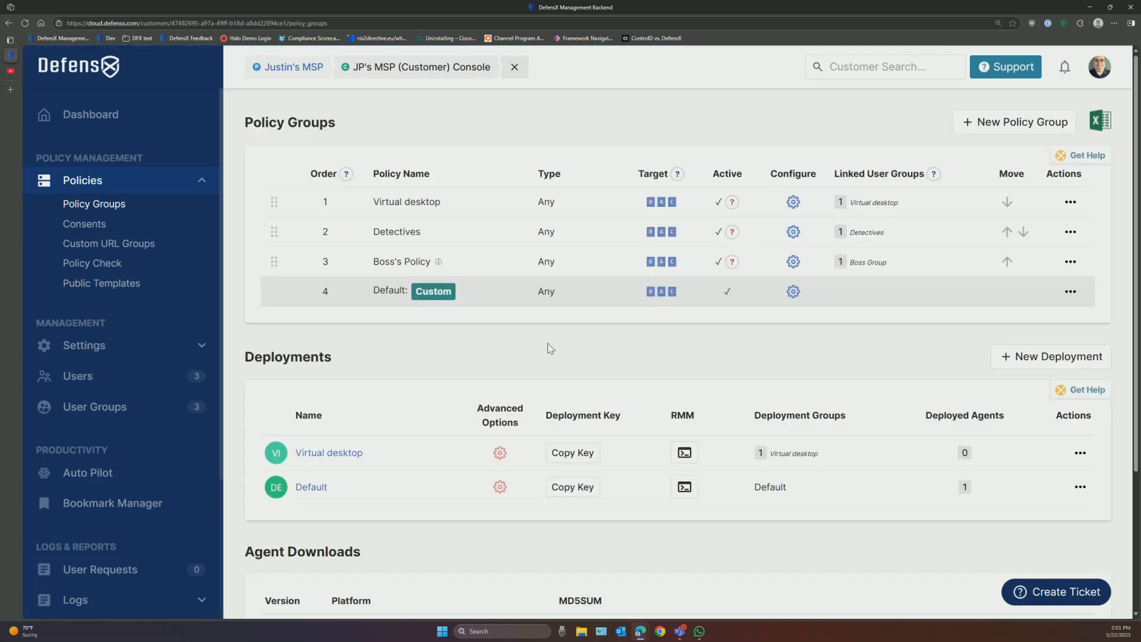
{"action": "left_click", "coordinate": [500, 489]}
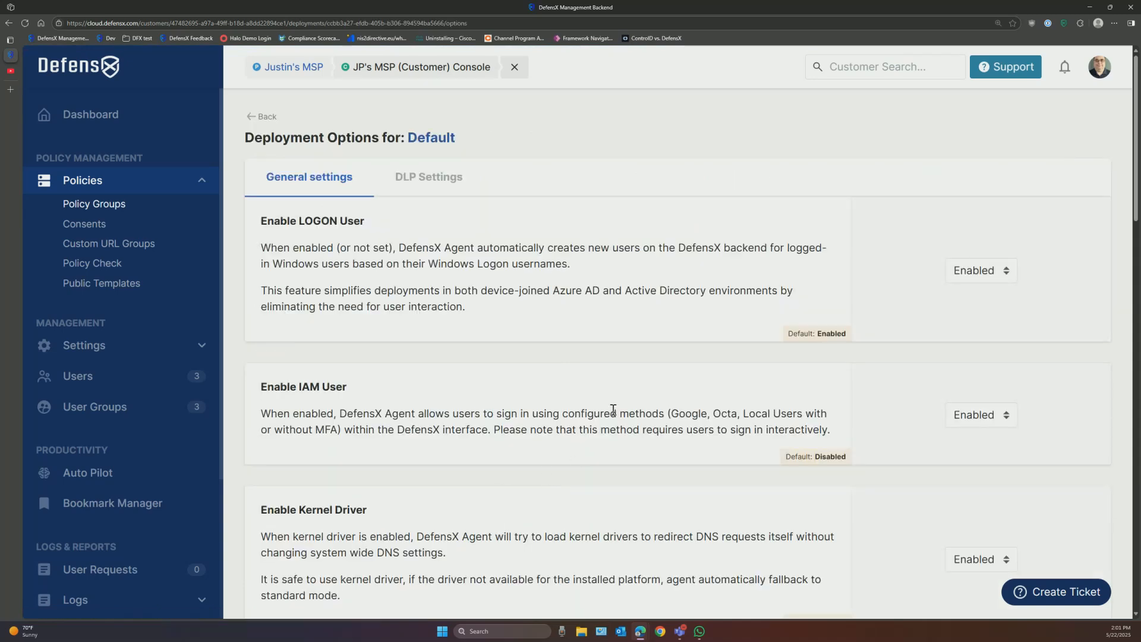
{"action": "scroll", "coordinate": [618, 406], "scroll_direction": "down", "scroll_amount": 2}
{"action": "scroll", "coordinate": [621, 404], "scroll_direction": "down", "scroll_amount": 10}
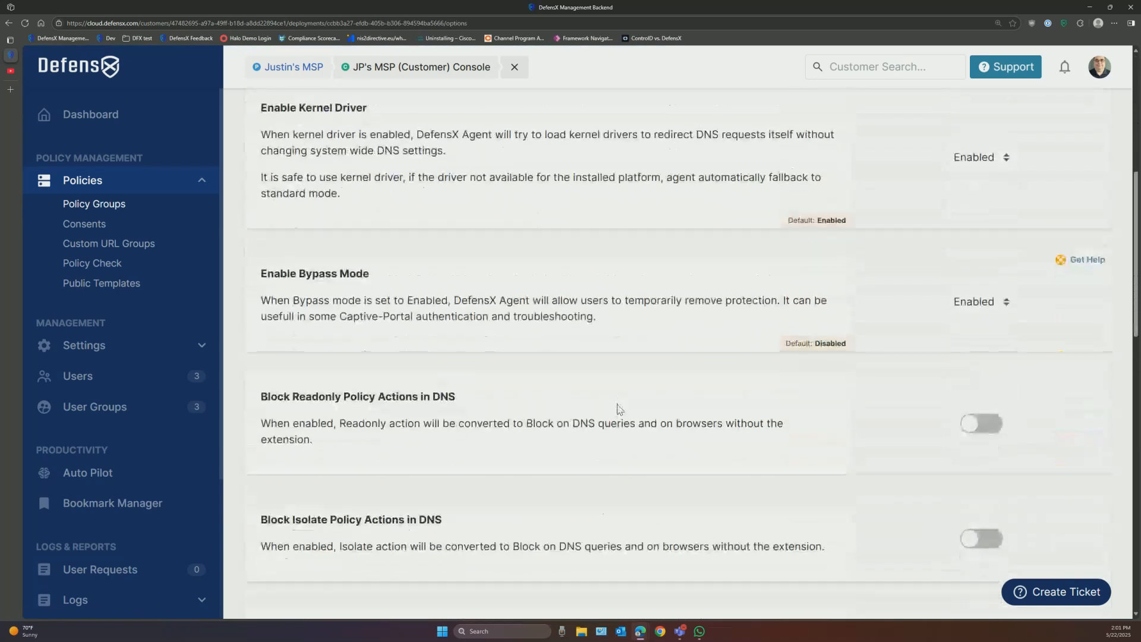
{"action": "scroll", "coordinate": [613, 426], "scroll_direction": "down", "scroll_amount": 9}
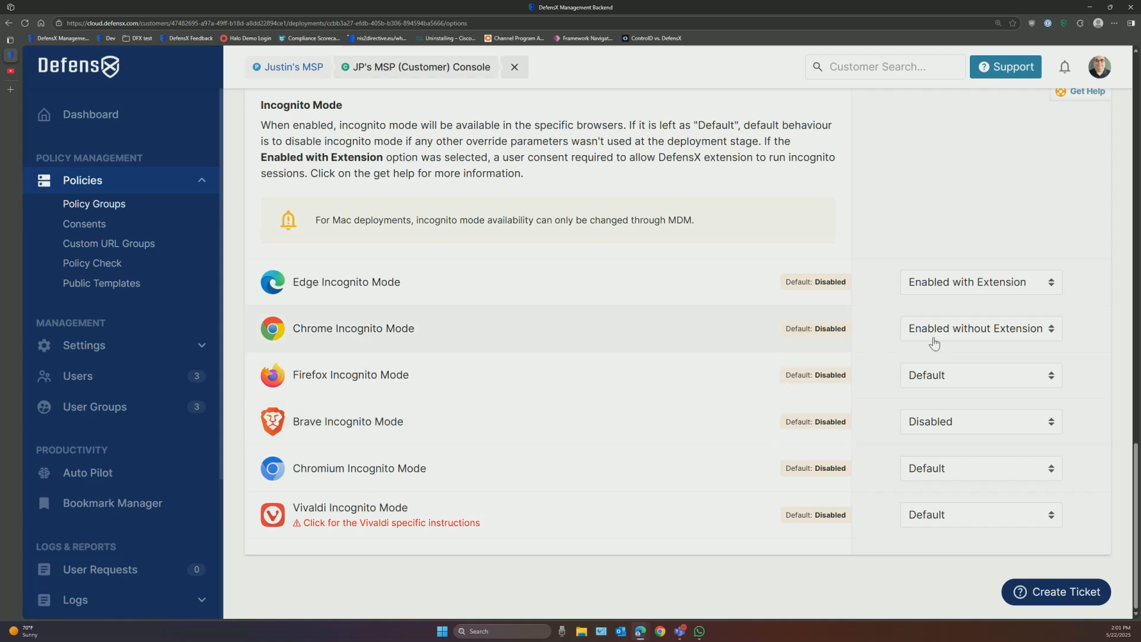
{"action": "left_click", "coordinate": [962, 337]}
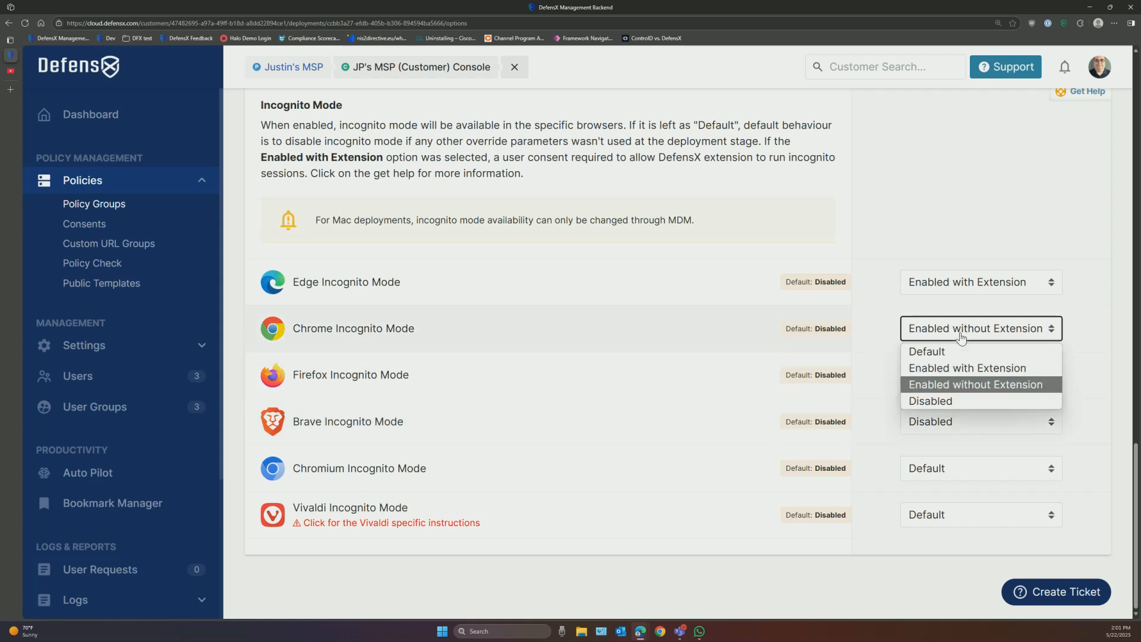
{"action": "left_click", "coordinate": [994, 385]}
{"action": "scroll", "coordinate": [660, 279], "scroll_direction": "up", "scroll_amount": 15}
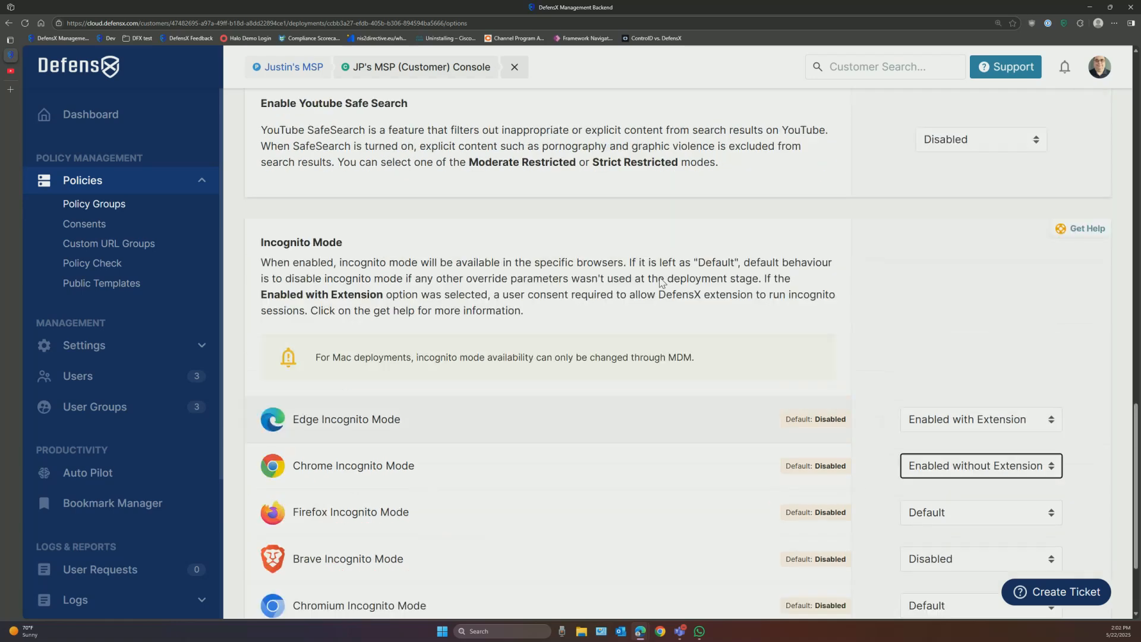
{"action": "scroll", "coordinate": [660, 279], "scroll_direction": "up", "scroll_amount": 3}
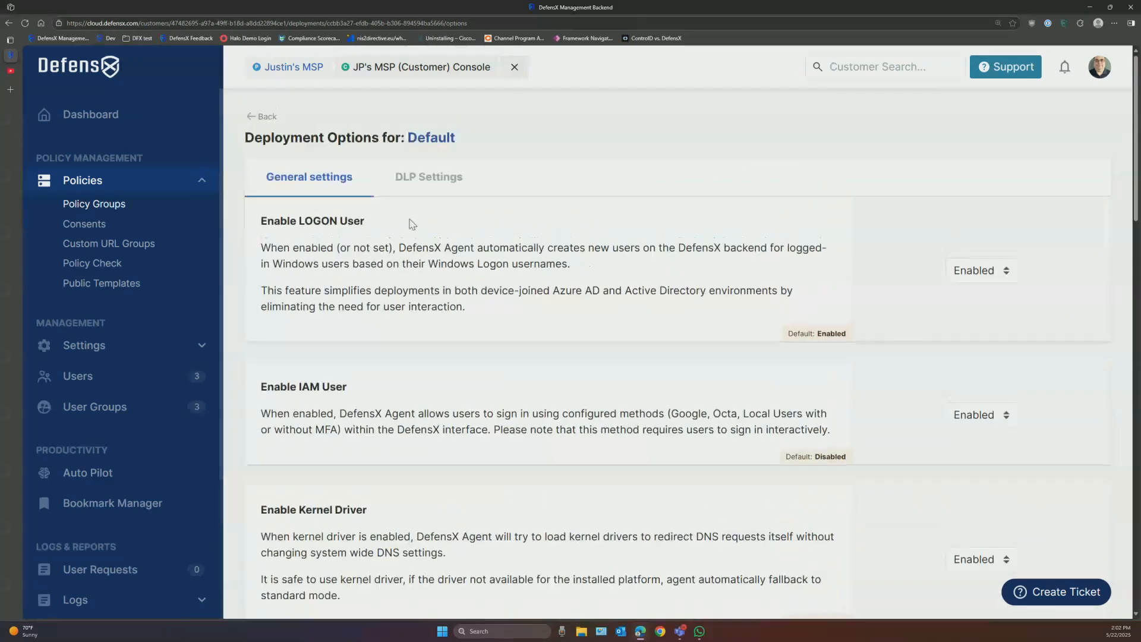
{"action": "left_click", "coordinate": [259, 115]}
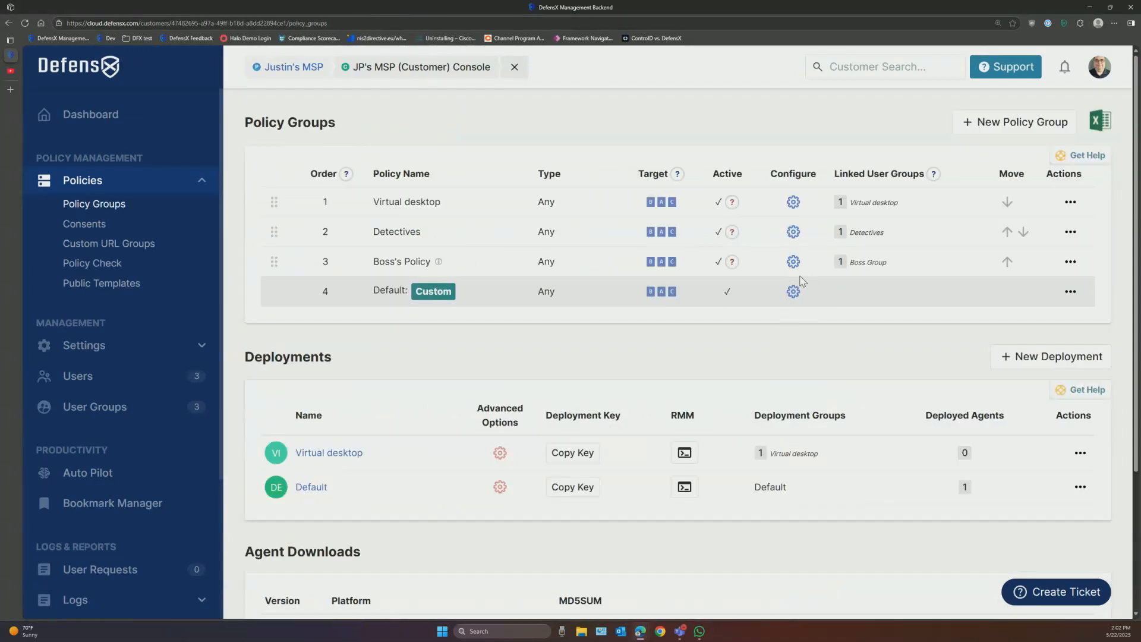
Step: Open the Default policy group's settings, dismiss the password prompt, and review its web filter categories
{"action": "left_click", "coordinate": [793, 292]}
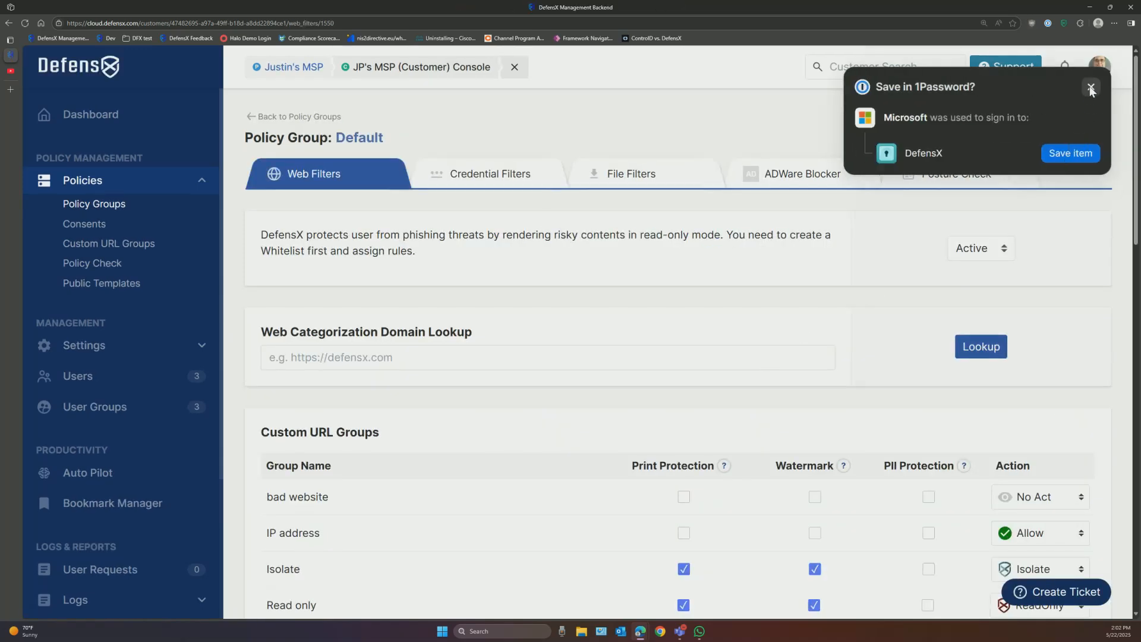
{"action": "left_click", "coordinate": [1091, 88]}
{"action": "scroll", "coordinate": [720, 332], "scroll_direction": "down", "scroll_amount": 4}
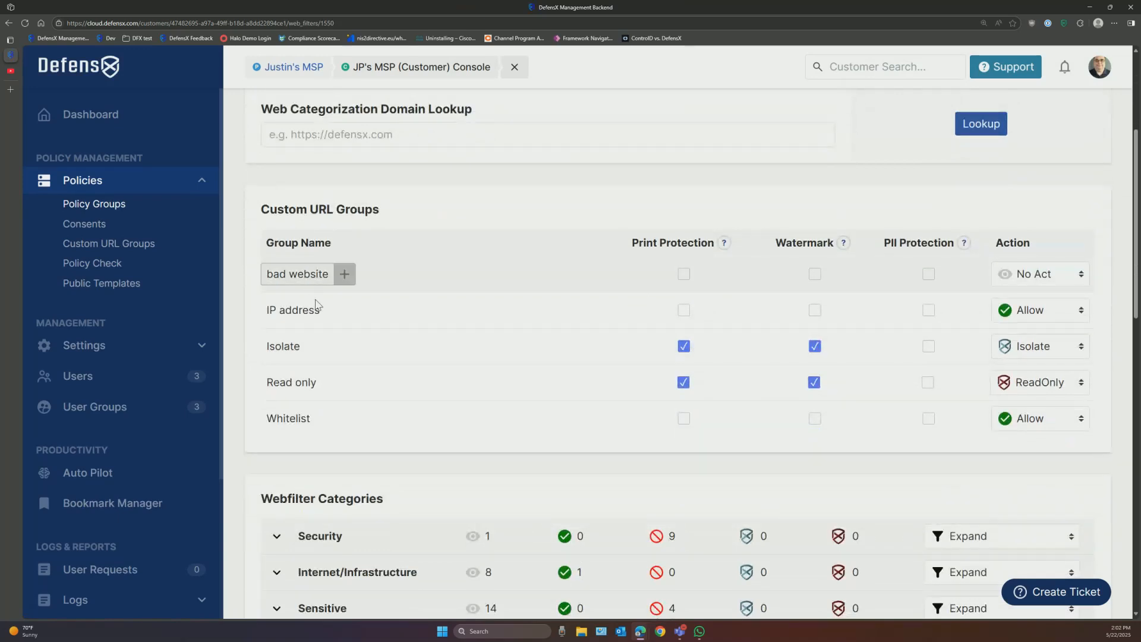
{"action": "mouse_move", "coordinate": [334, 393]}
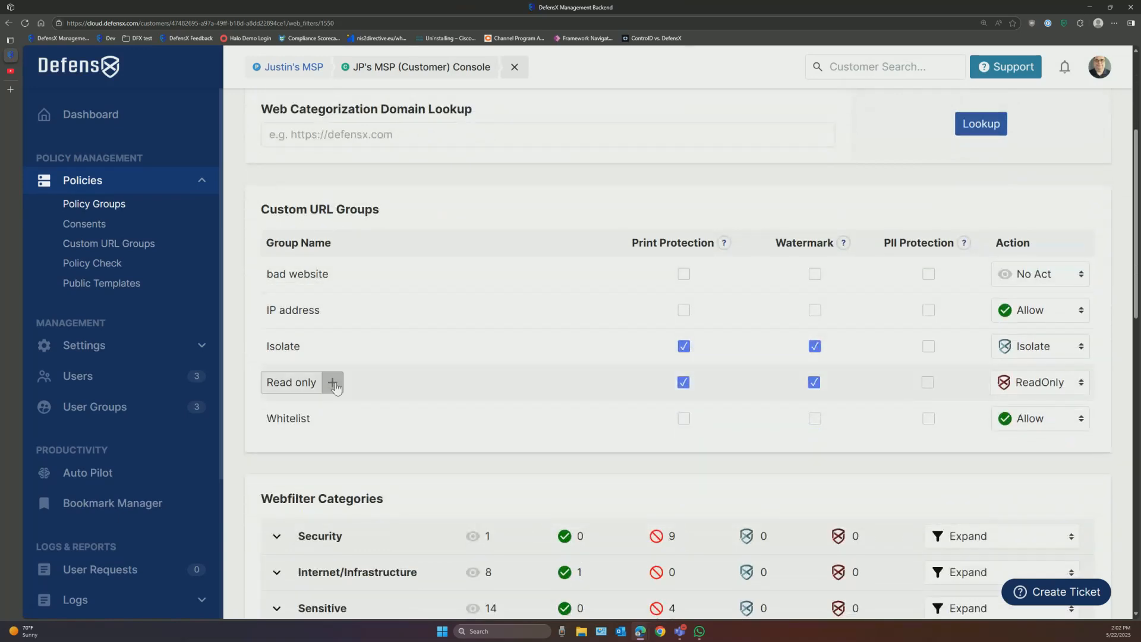
{"action": "mouse_move", "coordinate": [351, 429]}
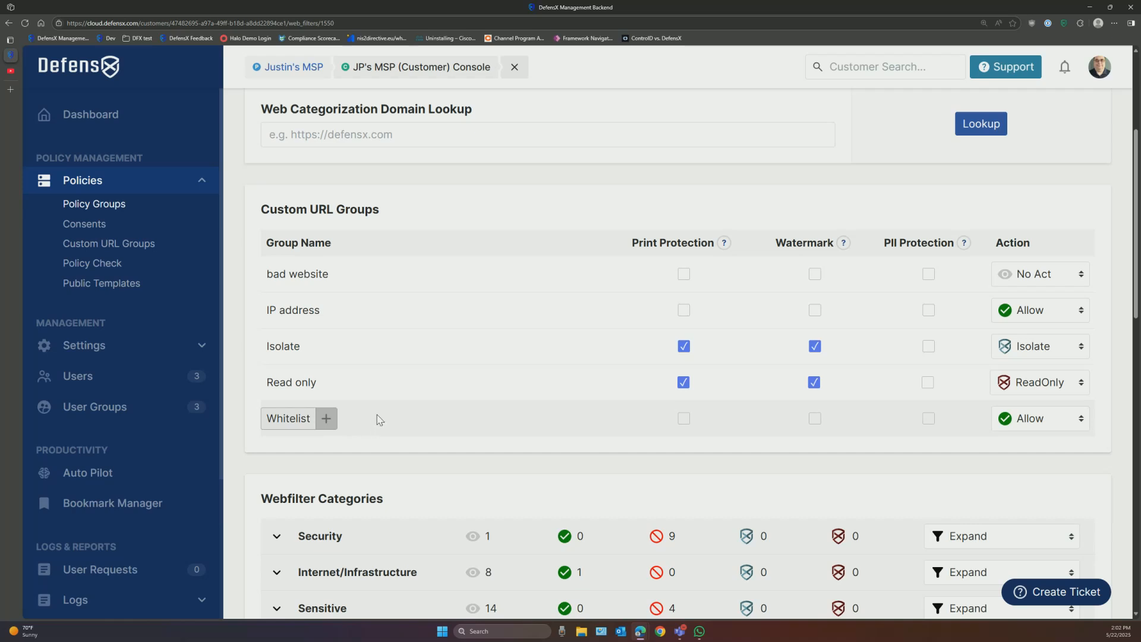
{"action": "scroll", "coordinate": [442, 398], "scroll_direction": "down", "scroll_amount": 6}
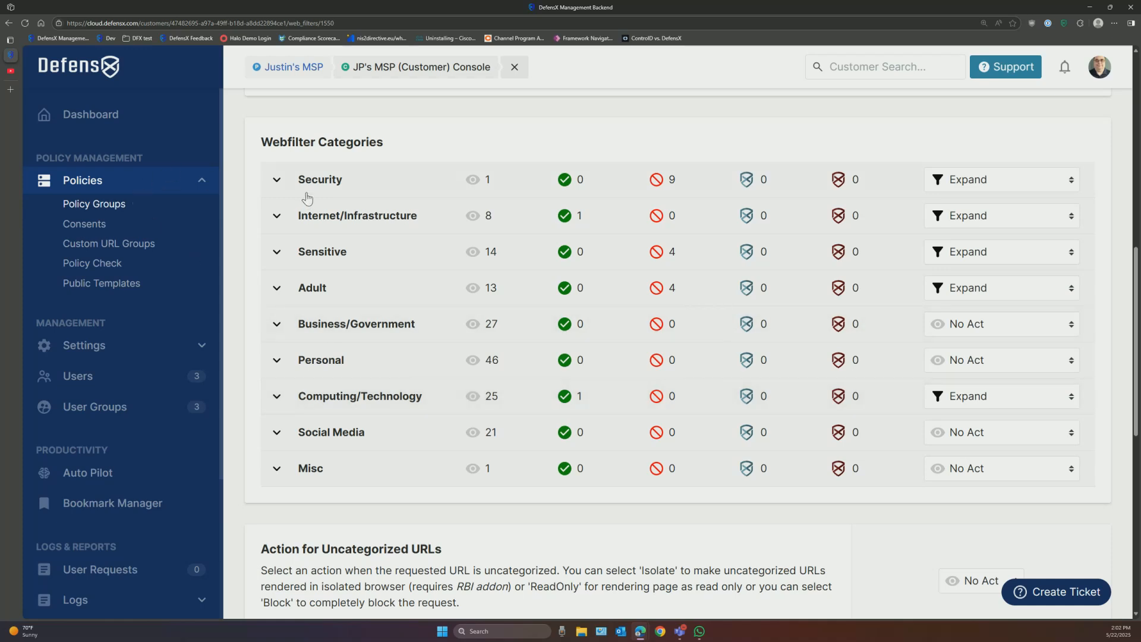
{"action": "left_click", "coordinate": [277, 182]}
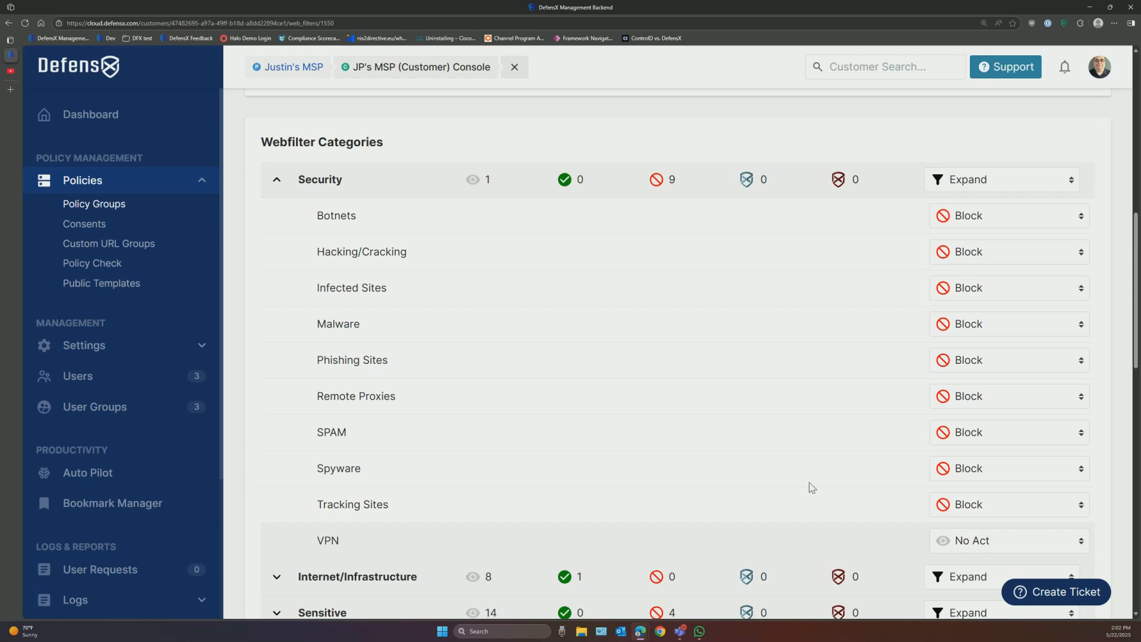
{"action": "left_click", "coordinate": [279, 181]}
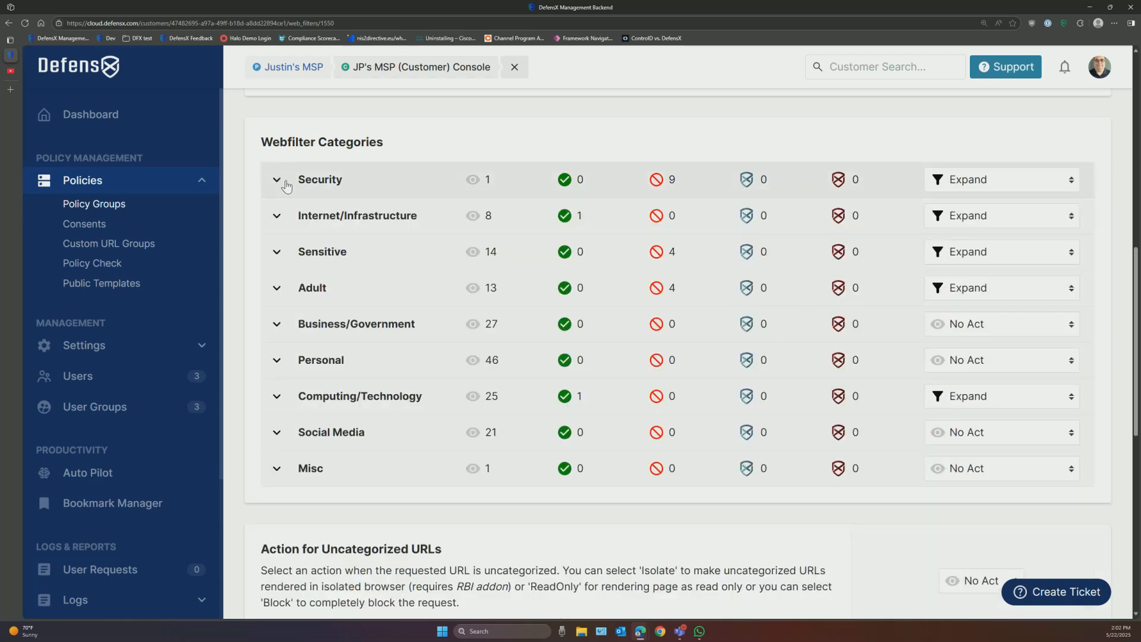
{"action": "left_click", "coordinate": [284, 260]}
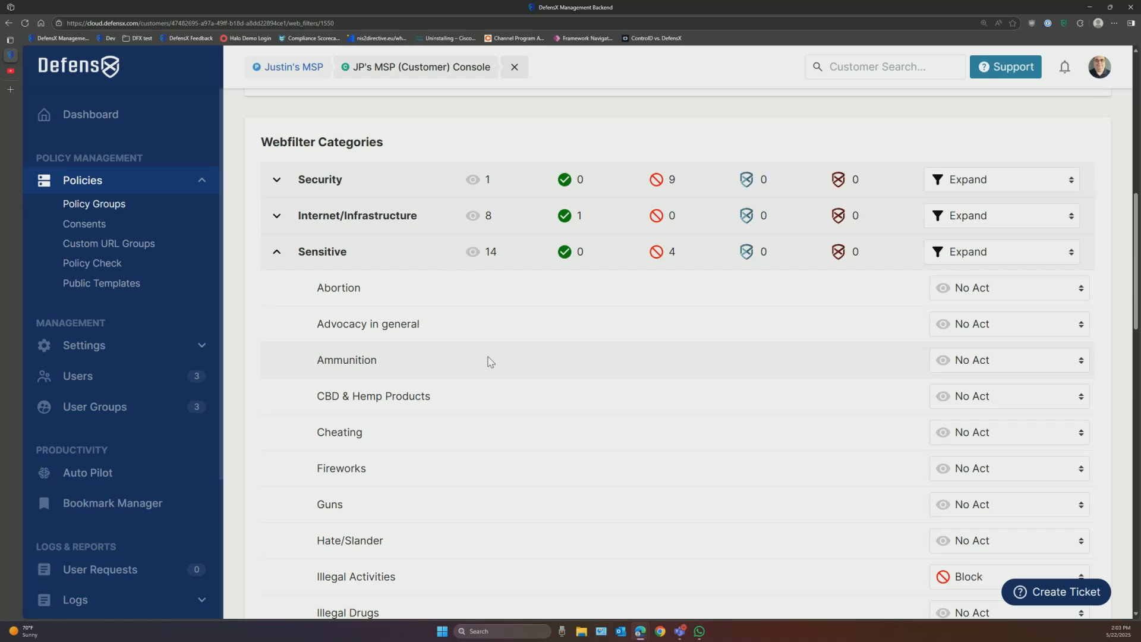
{"action": "left_click", "coordinate": [317, 253]}
{"action": "left_click", "coordinate": [313, 292]}
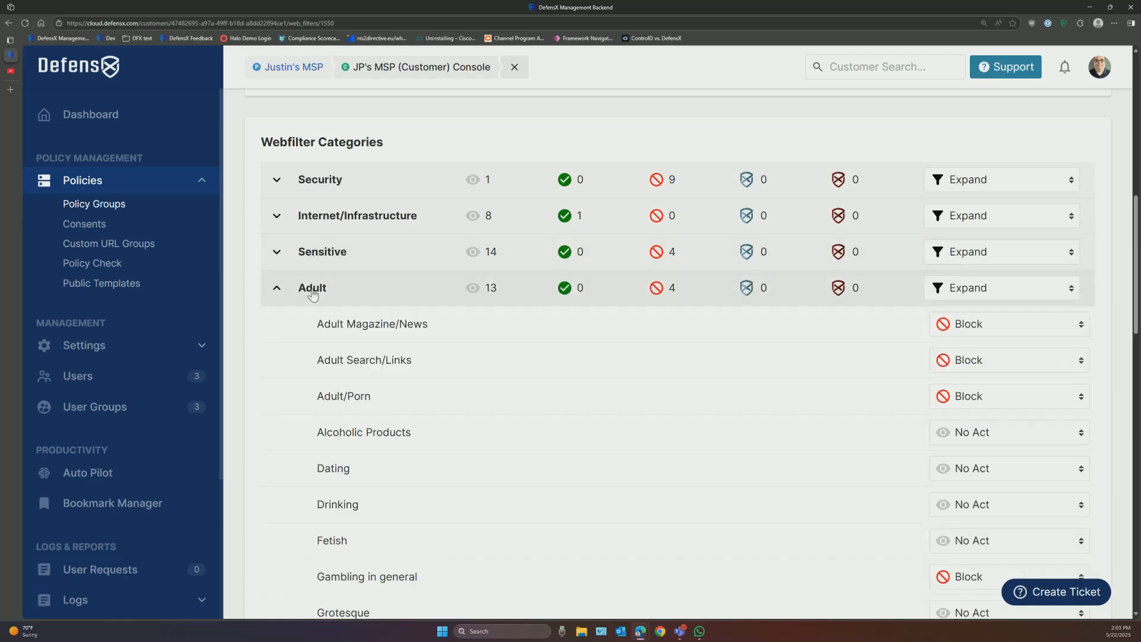
{"action": "left_click", "coordinate": [314, 291]}
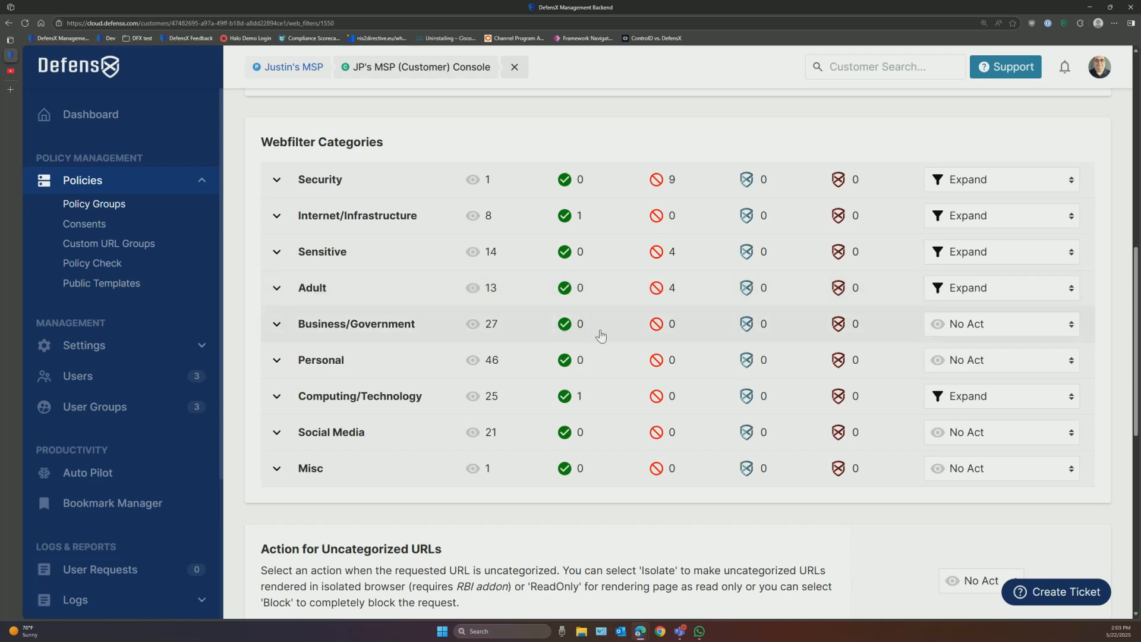
{"action": "scroll", "coordinate": [589, 333], "scroll_direction": "down", "scroll_amount": 3}
{"action": "scroll", "coordinate": [605, 338], "scroll_direction": "down", "scroll_amount": 4}
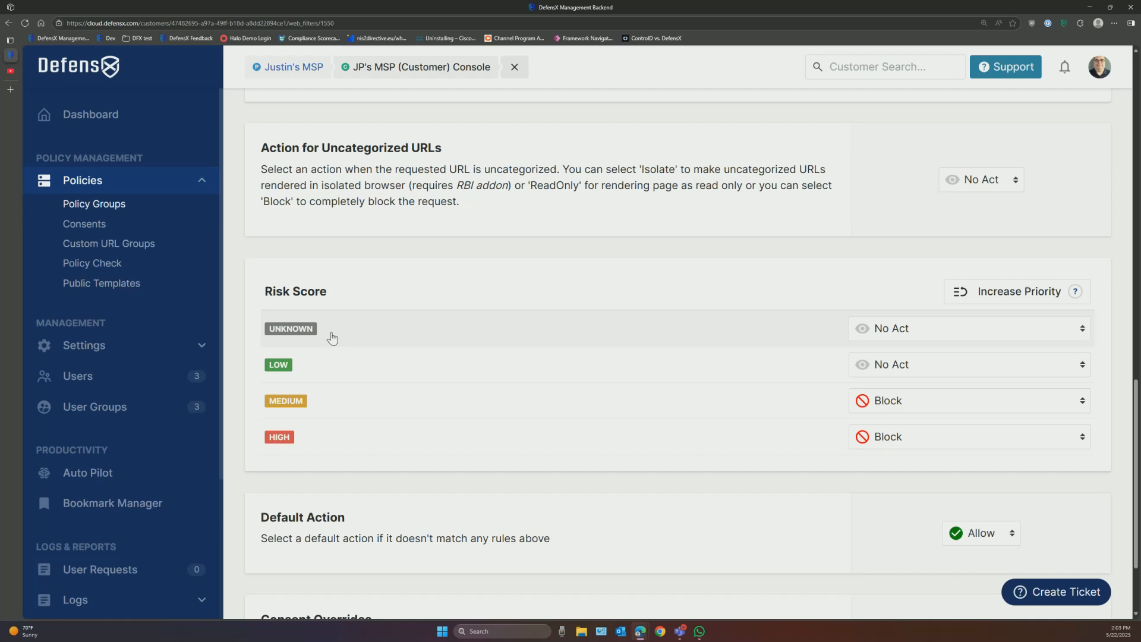
{"action": "scroll", "coordinate": [332, 337], "scroll_direction": "up", "scroll_amount": 15}
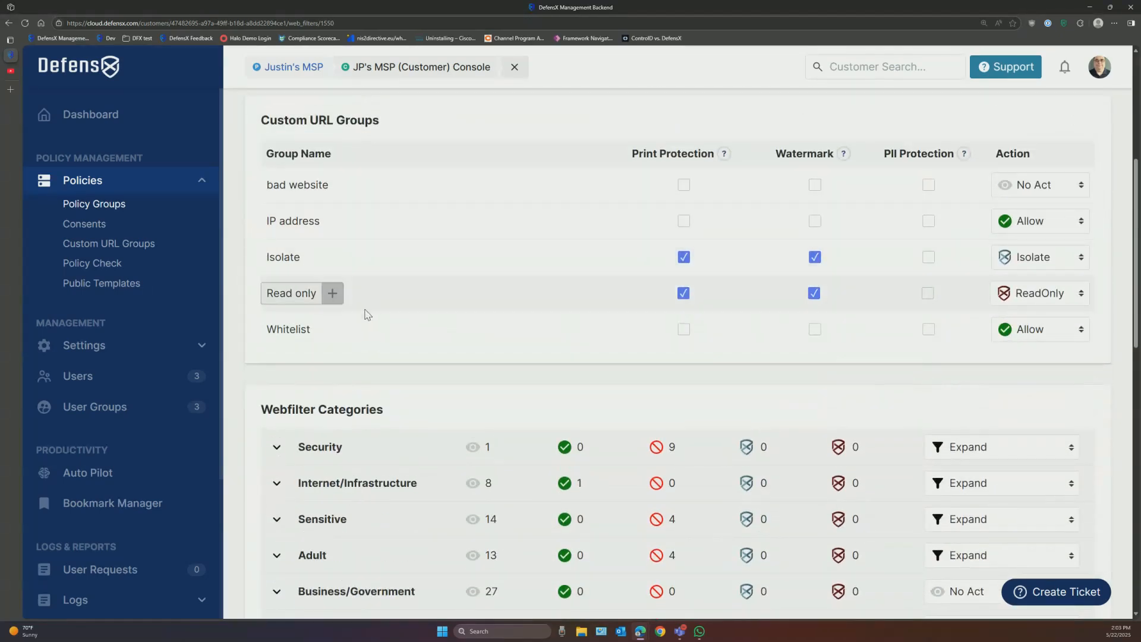
{"action": "scroll", "coordinate": [377, 262], "scroll_direction": "down", "scroll_amount": 4}
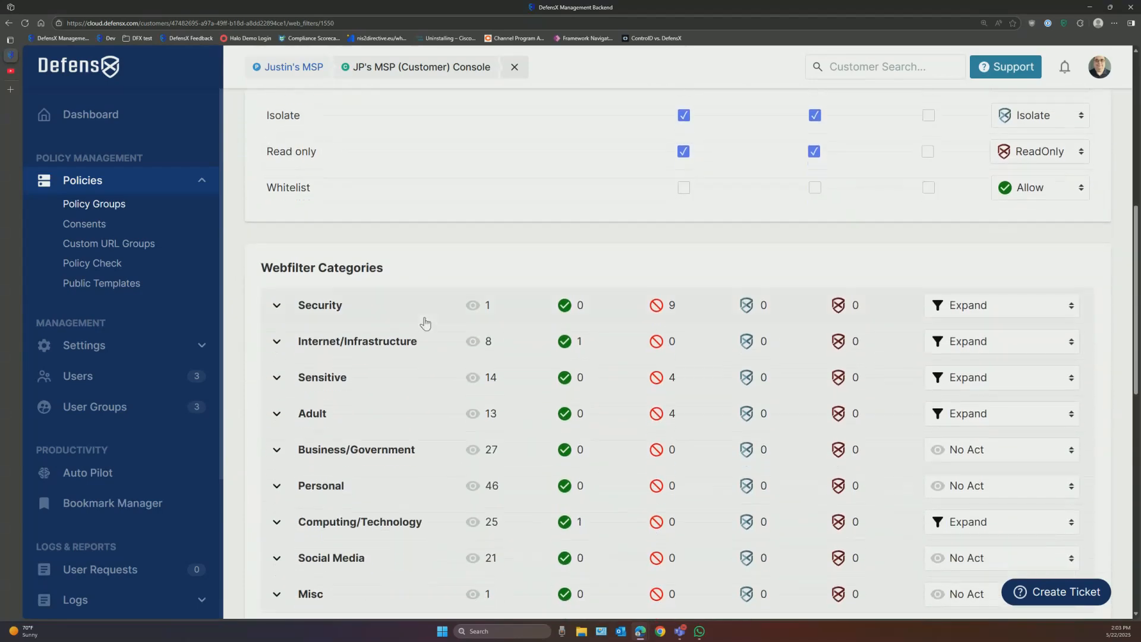
{"action": "scroll", "coordinate": [426, 323], "scroll_direction": "down", "scroll_amount": 6}
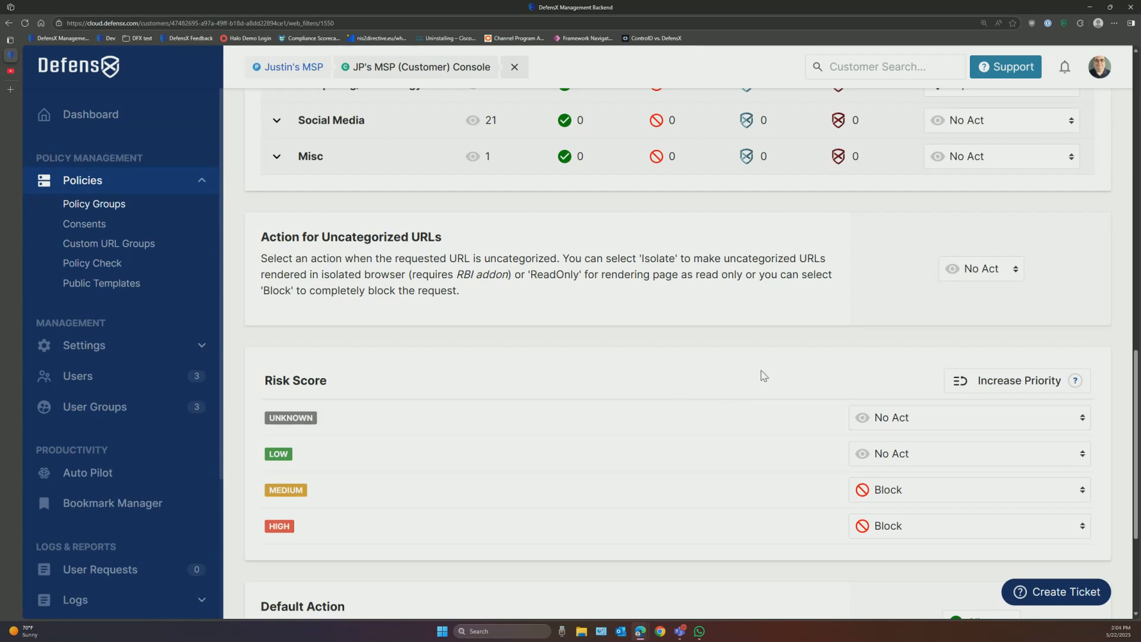
{"action": "left_click", "coordinate": [963, 277]}
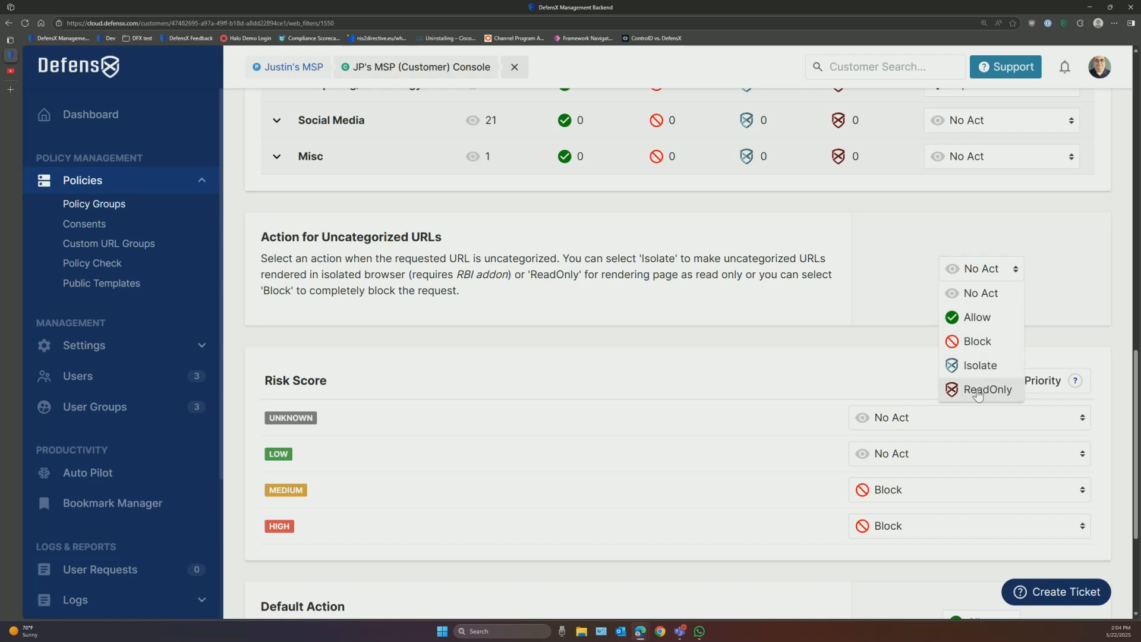
{"action": "left_click", "coordinate": [886, 333]}
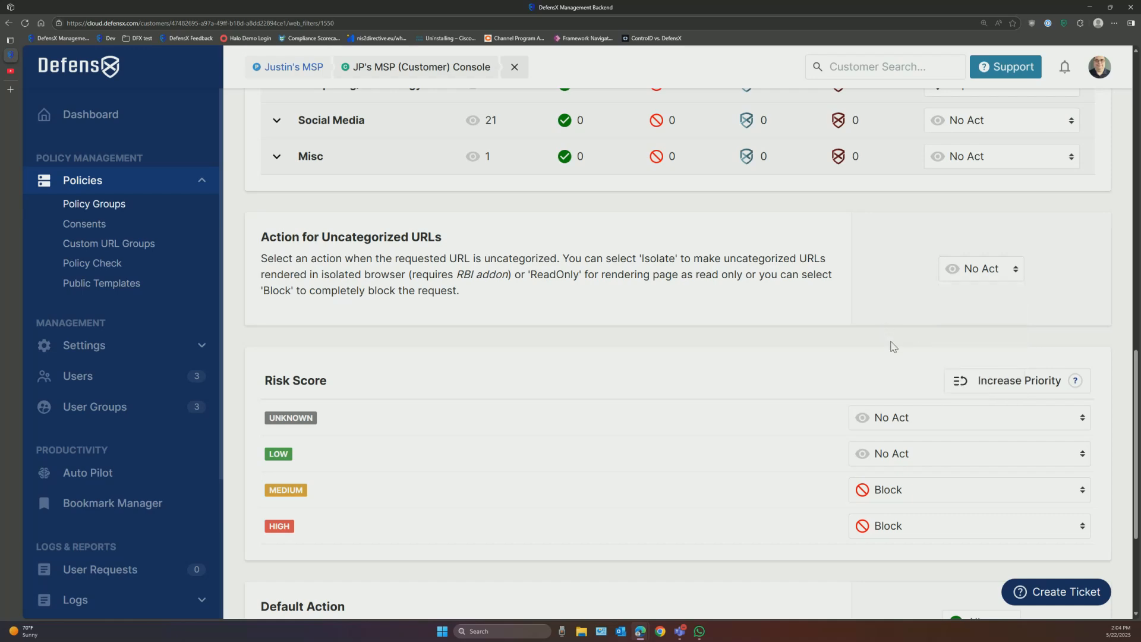
{"action": "scroll", "coordinate": [894, 349], "scroll_direction": "up", "scroll_amount": 2}
{"action": "scroll", "coordinate": [895, 349], "scroll_direction": "up", "scroll_amount": 4}
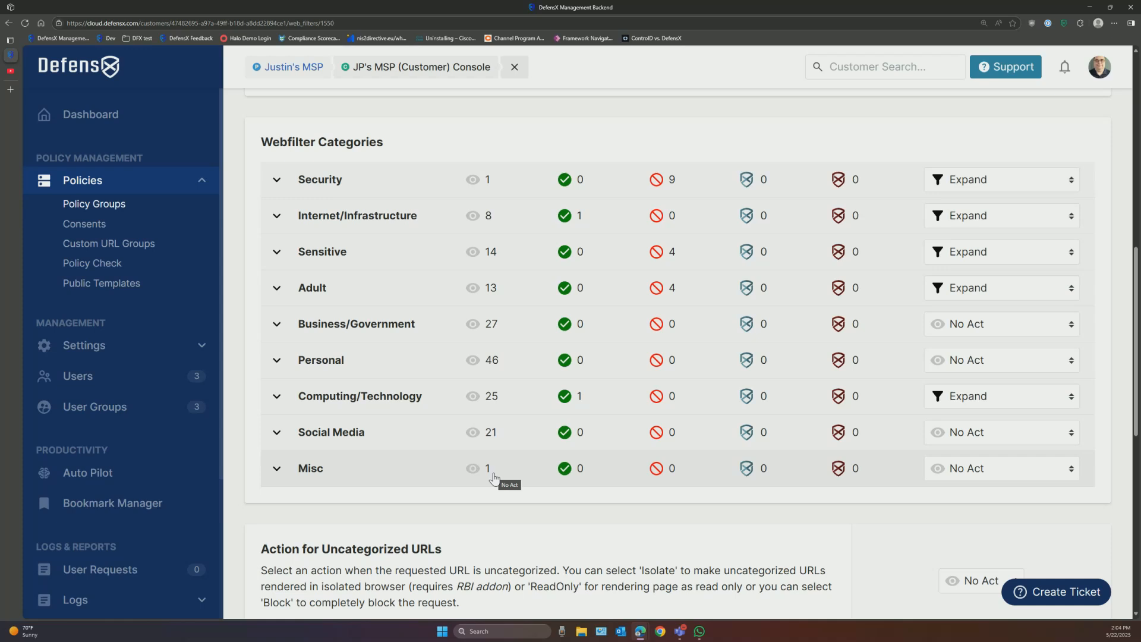
{"action": "scroll", "coordinate": [583, 478], "scroll_direction": "up", "scroll_amount": 5}
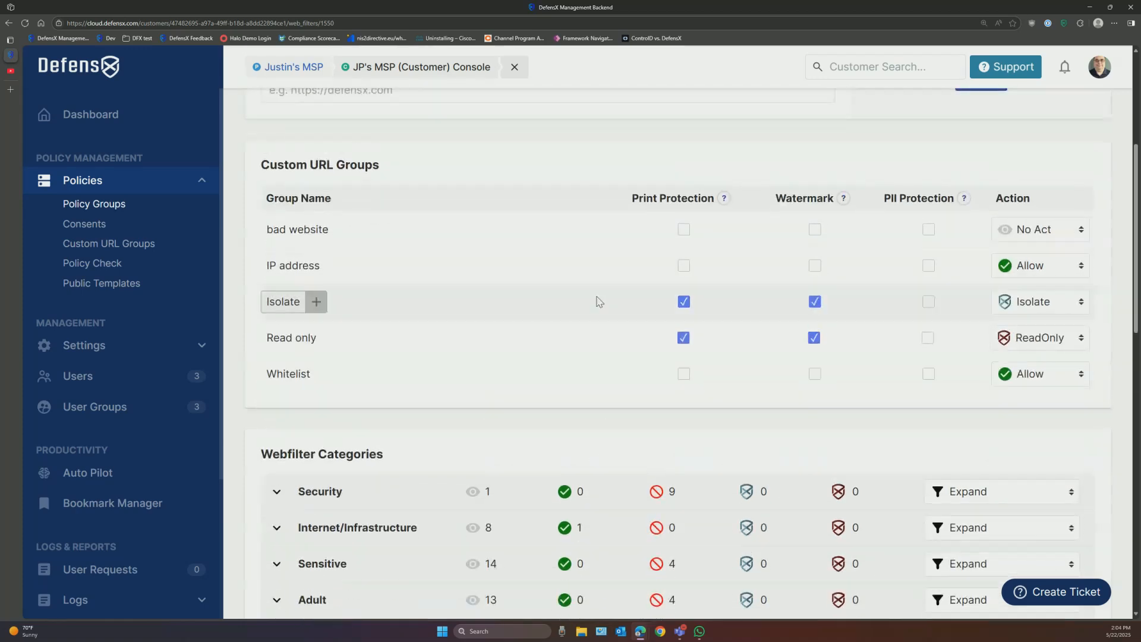
{"action": "scroll", "coordinate": [597, 304], "scroll_direction": "down", "scroll_amount": 3}
{"action": "scroll", "coordinate": [599, 309], "scroll_direction": "down", "scroll_amount": 10}
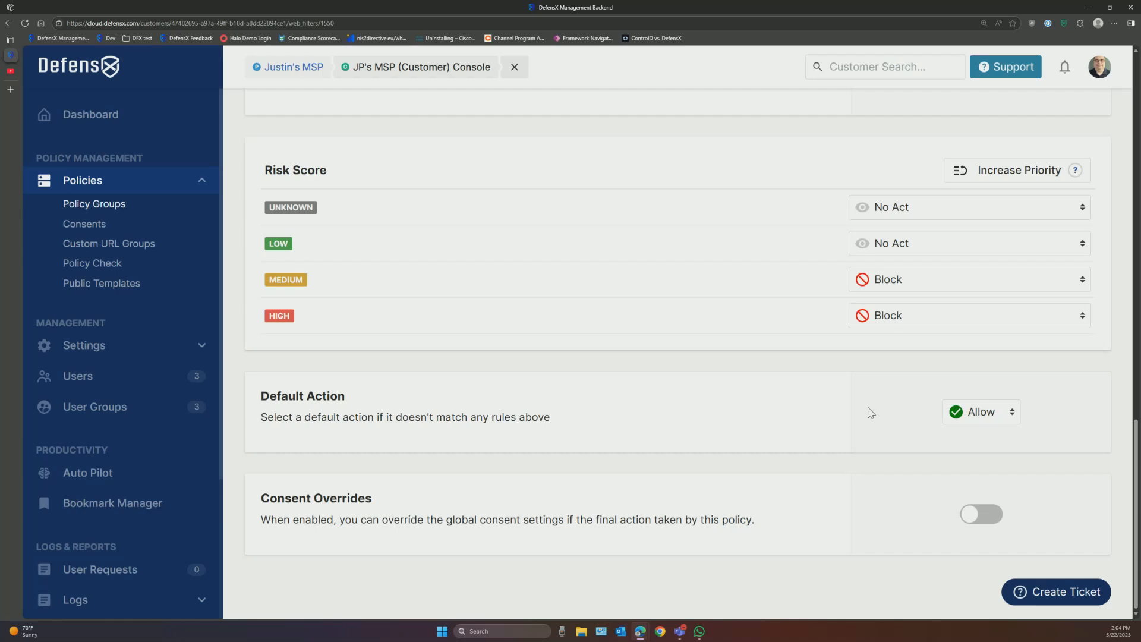
{"action": "scroll", "coordinate": [866, 411], "scroll_direction": "up", "scroll_amount": 10}
{"action": "scroll", "coordinate": [865, 418], "scroll_direction": "up", "scroll_amount": 10}
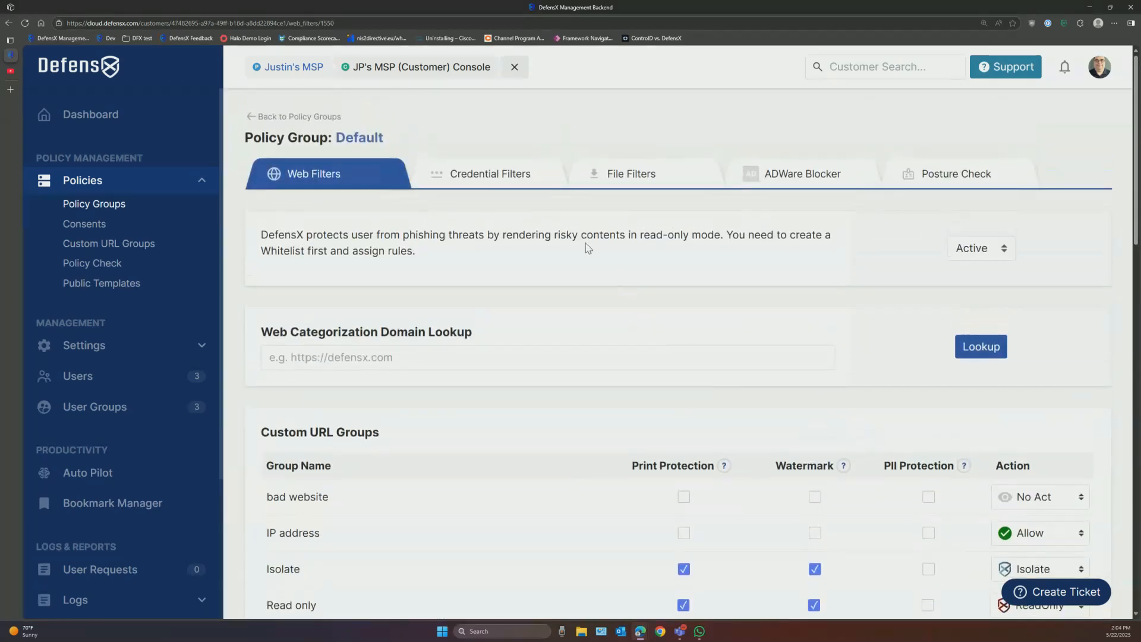
Step: Show the Default policy's Credential Filters and expand the Default Action choices (currently Block)
{"action": "left_click", "coordinate": [502, 174]}
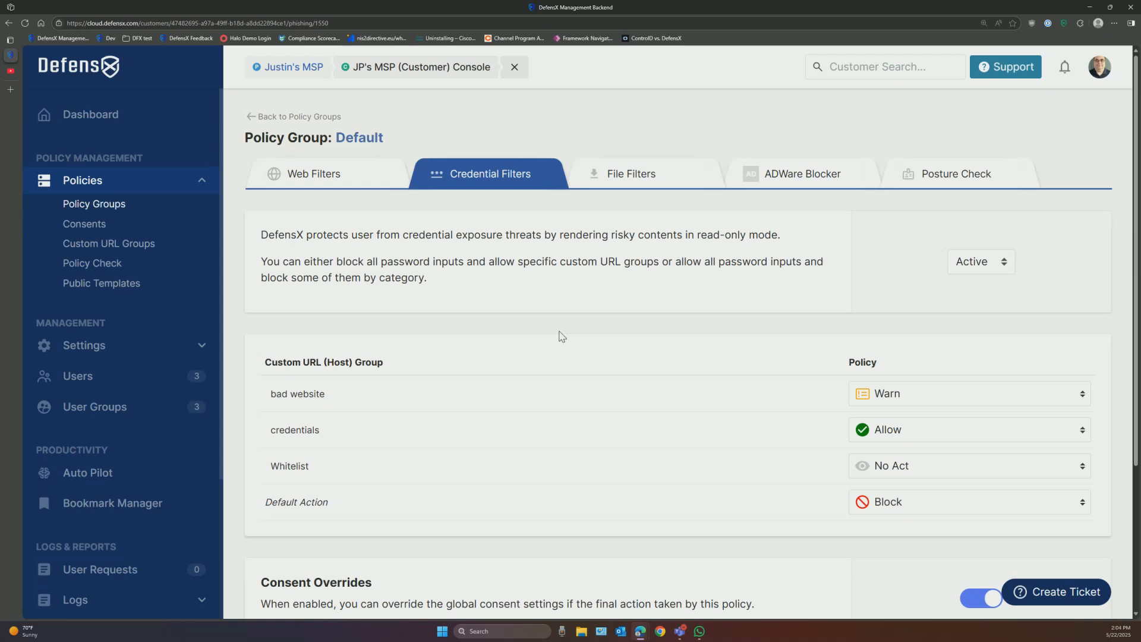
{"action": "scroll", "coordinate": [458, 511], "scroll_direction": "down", "scroll_amount": 2}
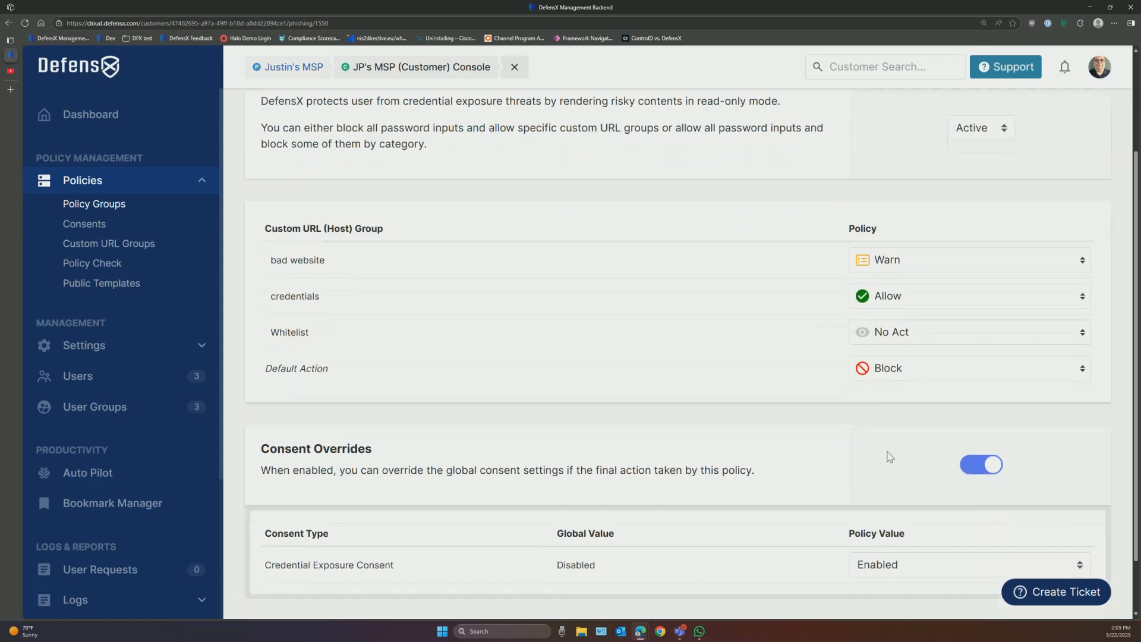
{"action": "left_click", "coordinate": [909, 371]}
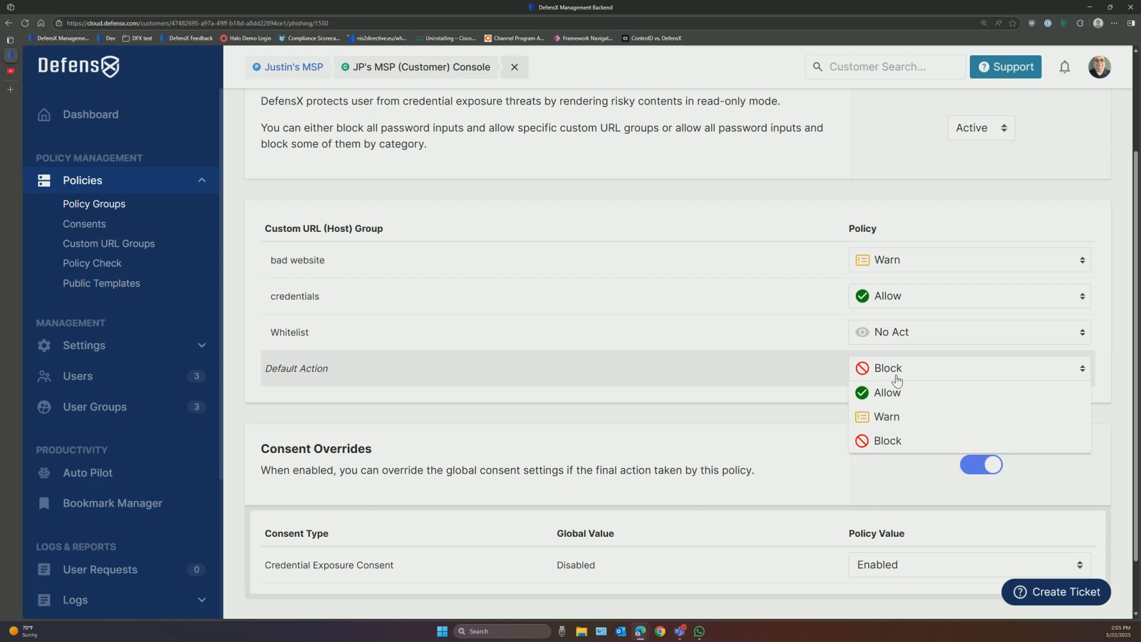
Step: Keep Block as credential Default Action, check Credential Exposure Consent options, then view File Filters
{"action": "left_click", "coordinate": [791, 416]}
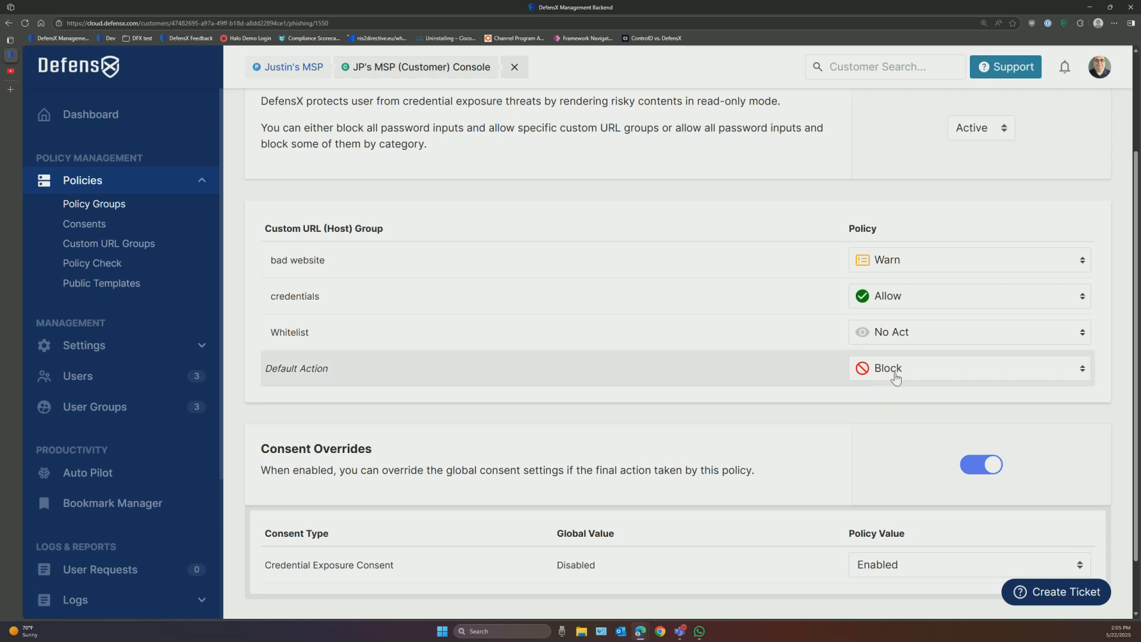
{"action": "scroll", "coordinate": [896, 378], "scroll_direction": "down", "scroll_amount": 1}
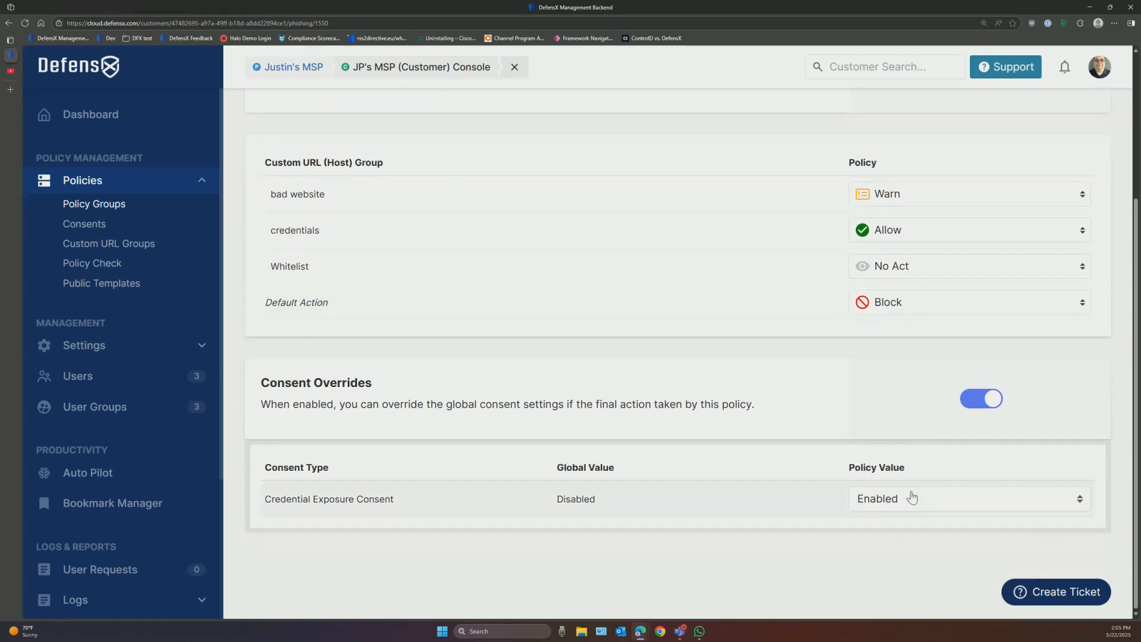
{"action": "left_click", "coordinate": [891, 505]}
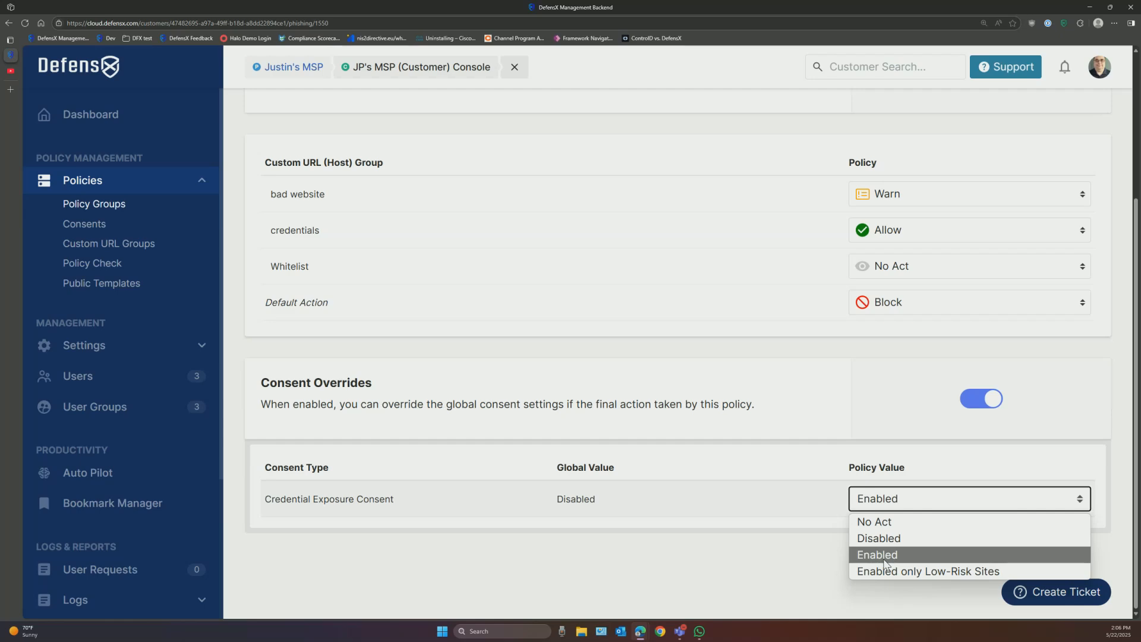
{"action": "scroll", "coordinate": [737, 354], "scroll_direction": "up", "scroll_amount": 4}
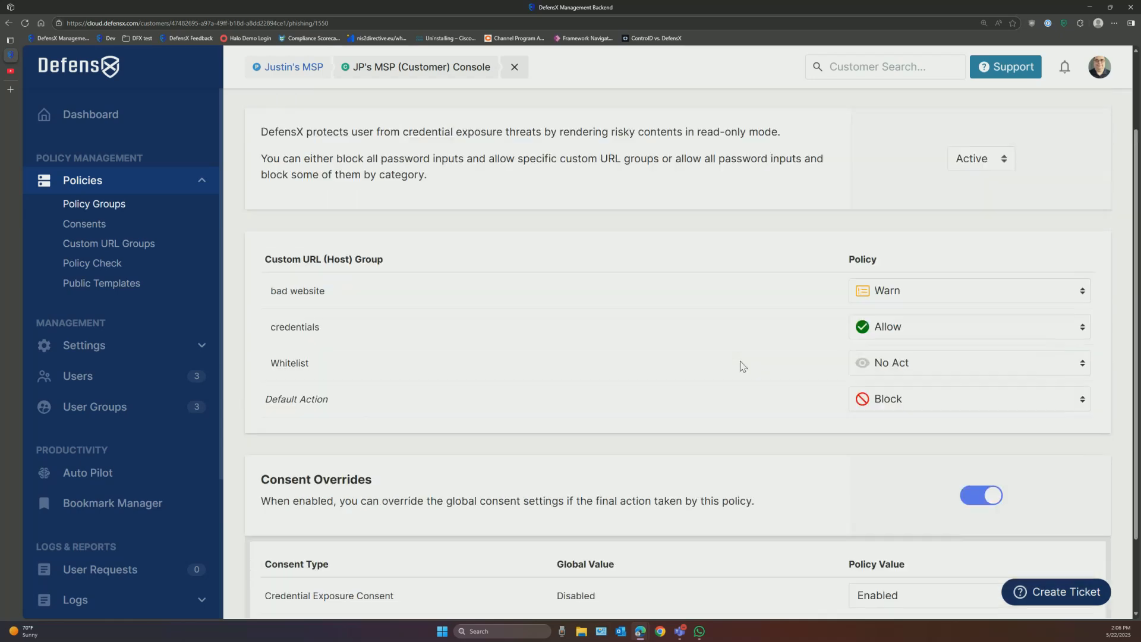
{"action": "left_click", "coordinate": [642, 172]}
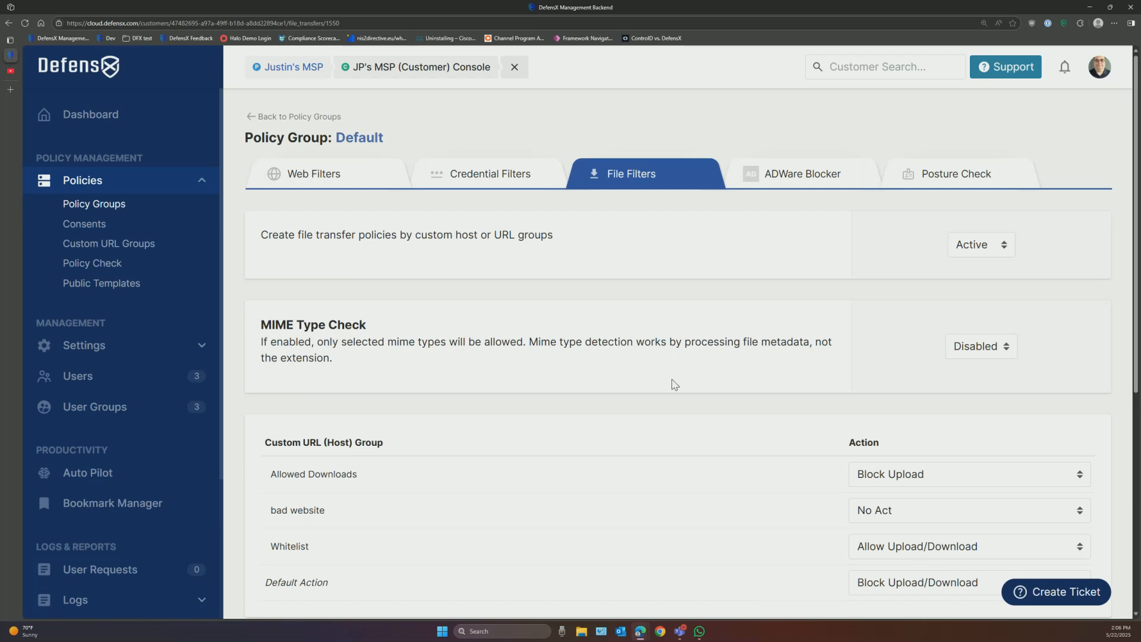
Step: Keep Block Upload for Allowed Downloads, scan the remaining file filter rules, then view ADWare Blocker
{"action": "scroll", "coordinate": [675, 381], "scroll_direction": "down", "scroll_amount": 2}
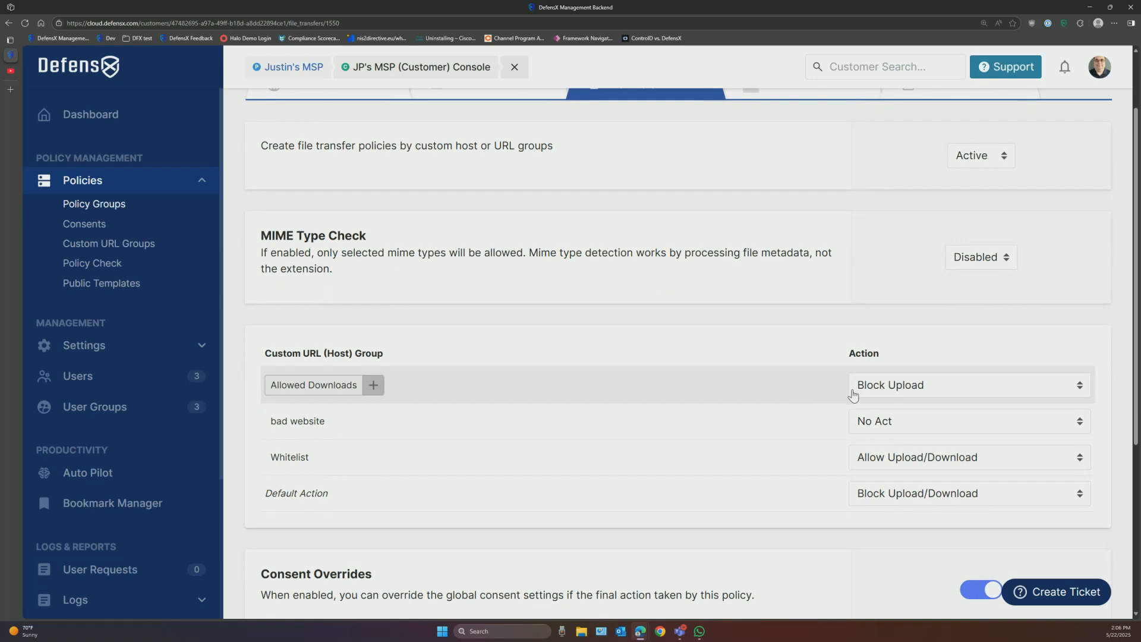
{"action": "left_click", "coordinate": [911, 391]}
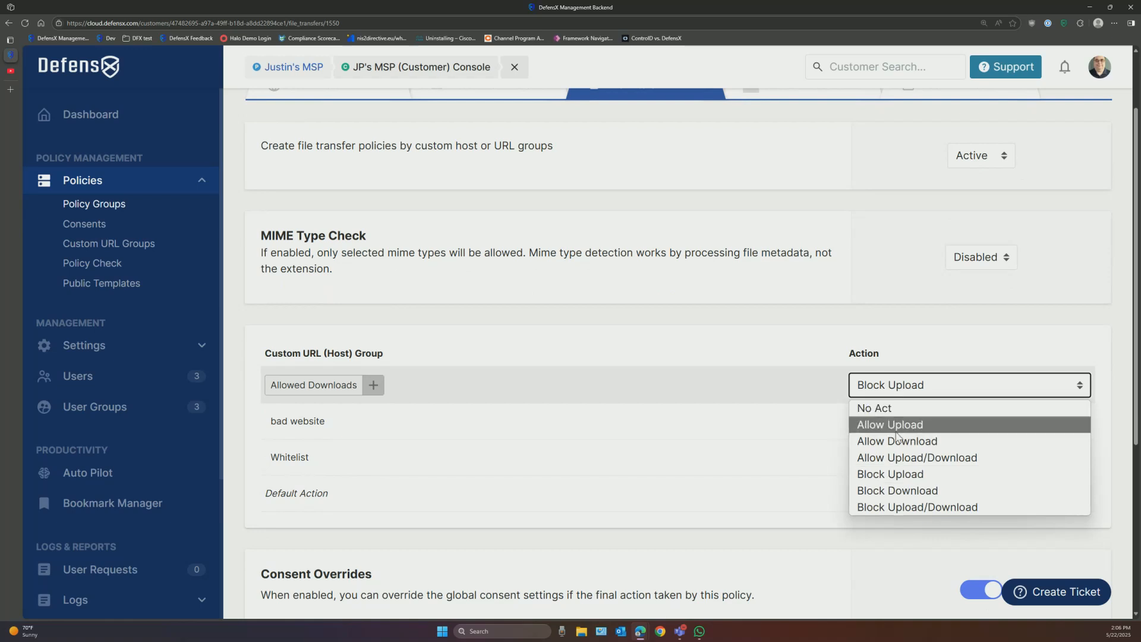
{"action": "left_click", "coordinate": [892, 474]}
{"action": "scroll", "coordinate": [801, 424], "scroll_direction": "down", "scroll_amount": 3}
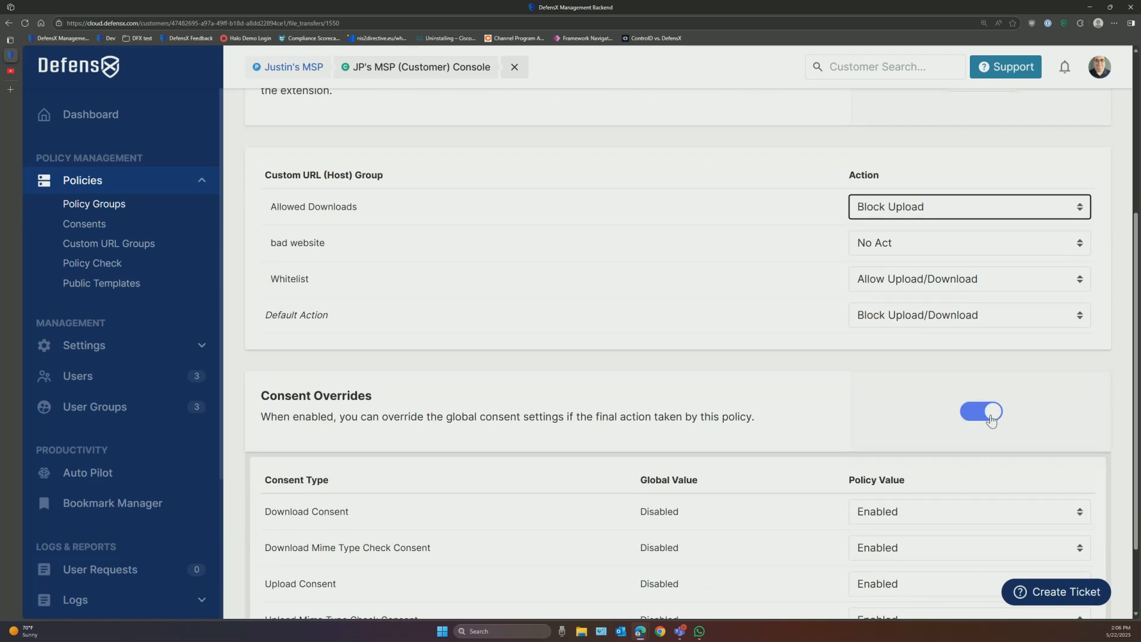
{"action": "scroll", "coordinate": [992, 421], "scroll_direction": "down", "scroll_amount": 1}
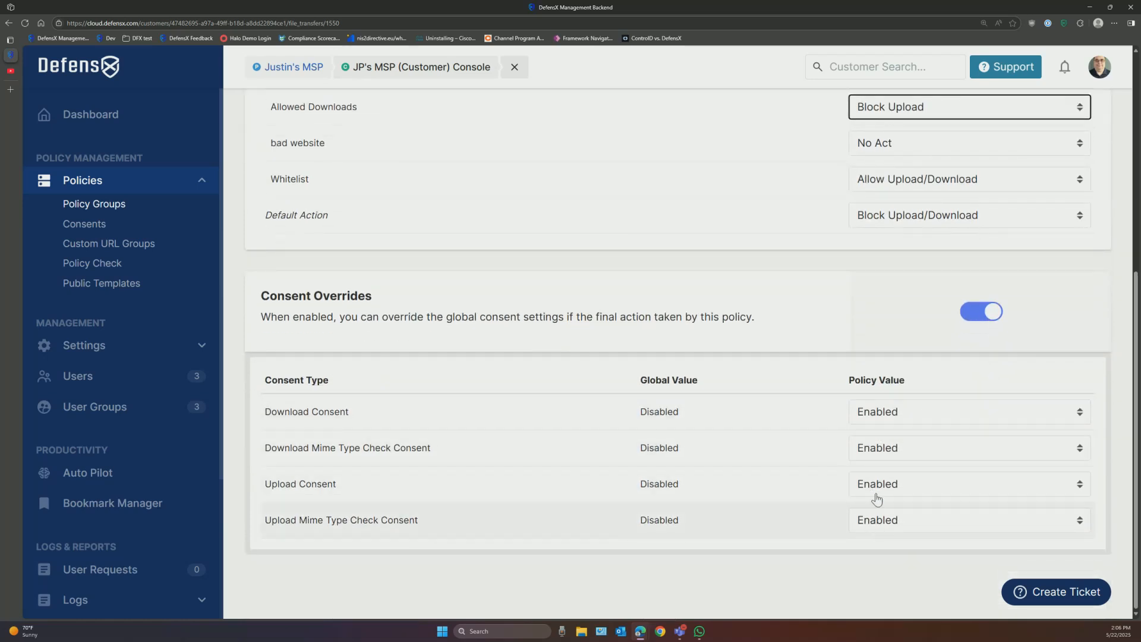
{"action": "scroll", "coordinate": [892, 434], "scroll_direction": "up", "scroll_amount": 3}
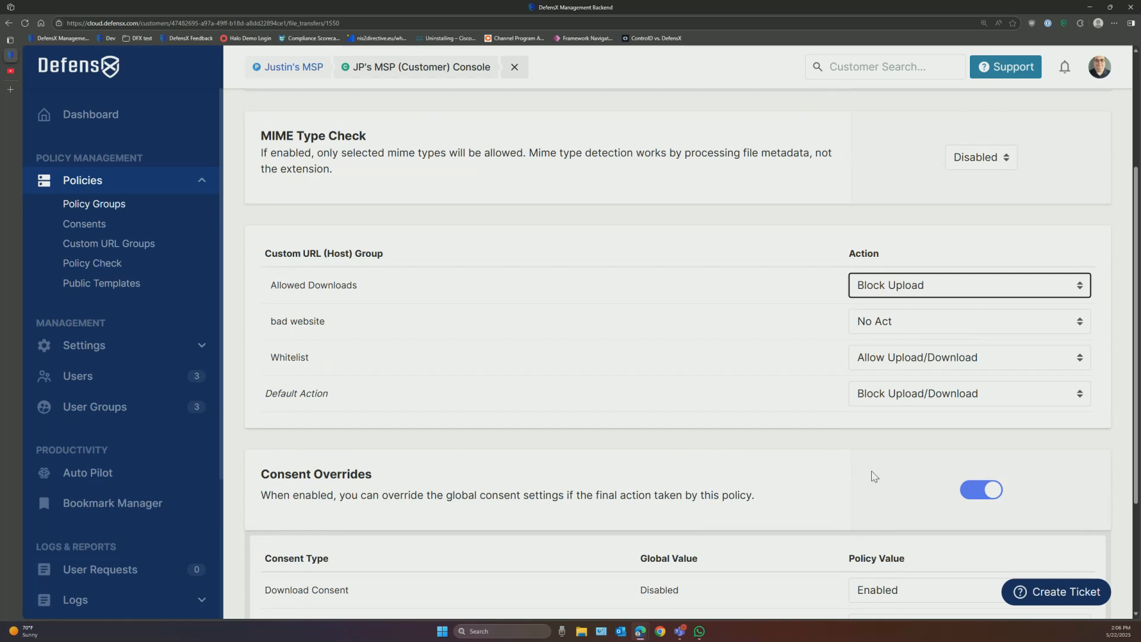
{"action": "scroll", "coordinate": [872, 474], "scroll_direction": "up", "scroll_amount": 4}
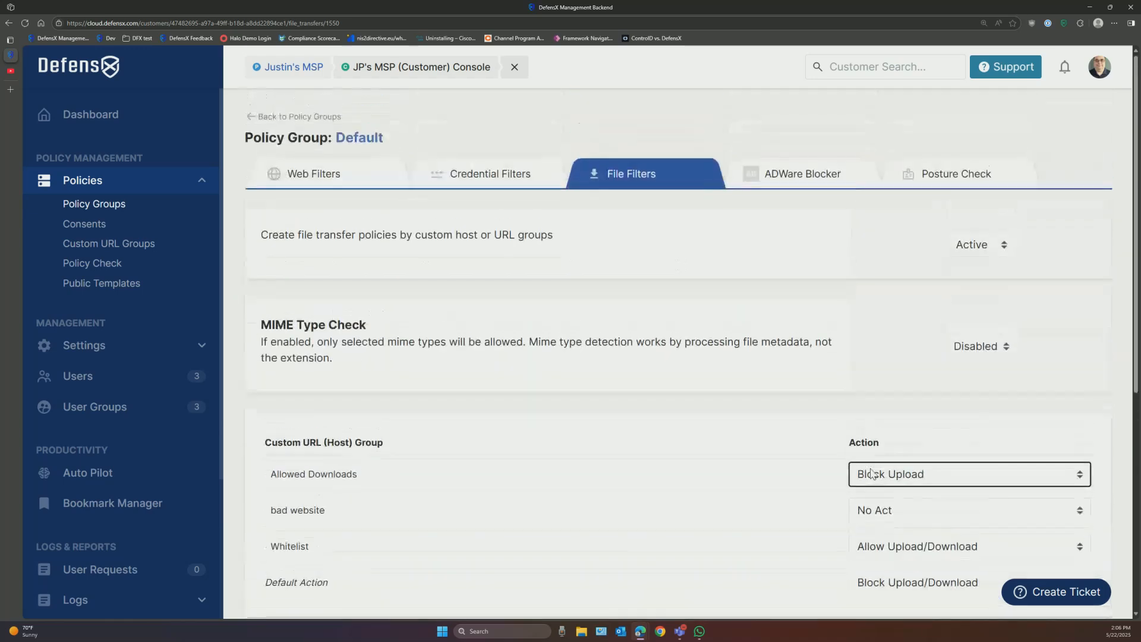
{"action": "left_click", "coordinate": [799, 178]}
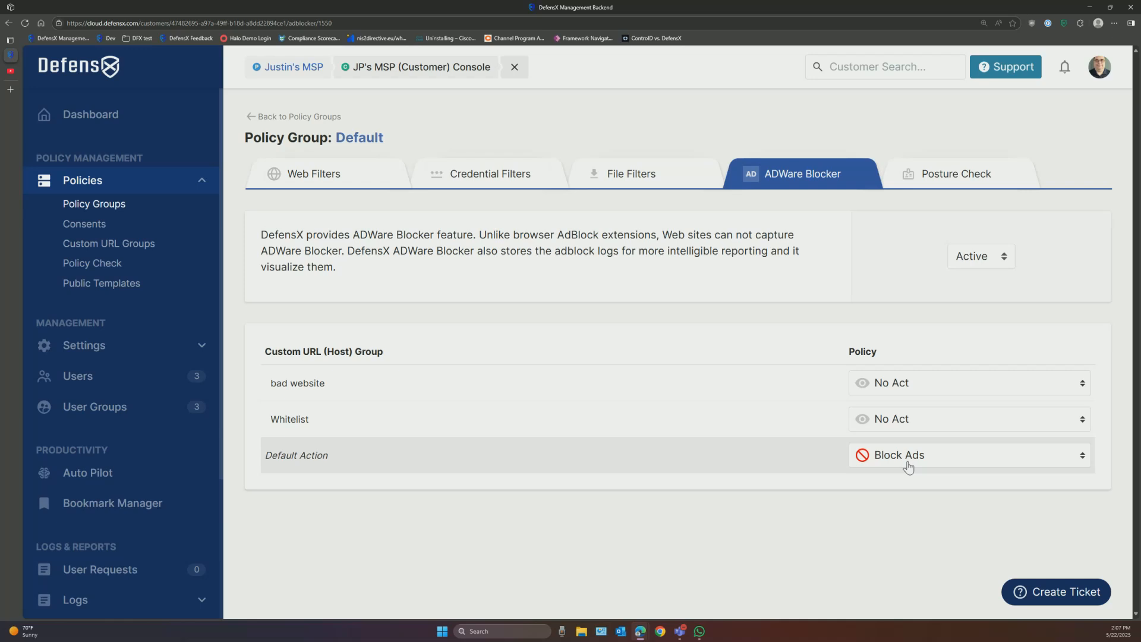
Step: Show the list of seven Custom URL Groups under Policies
{"action": "left_click", "coordinate": [133, 244]}
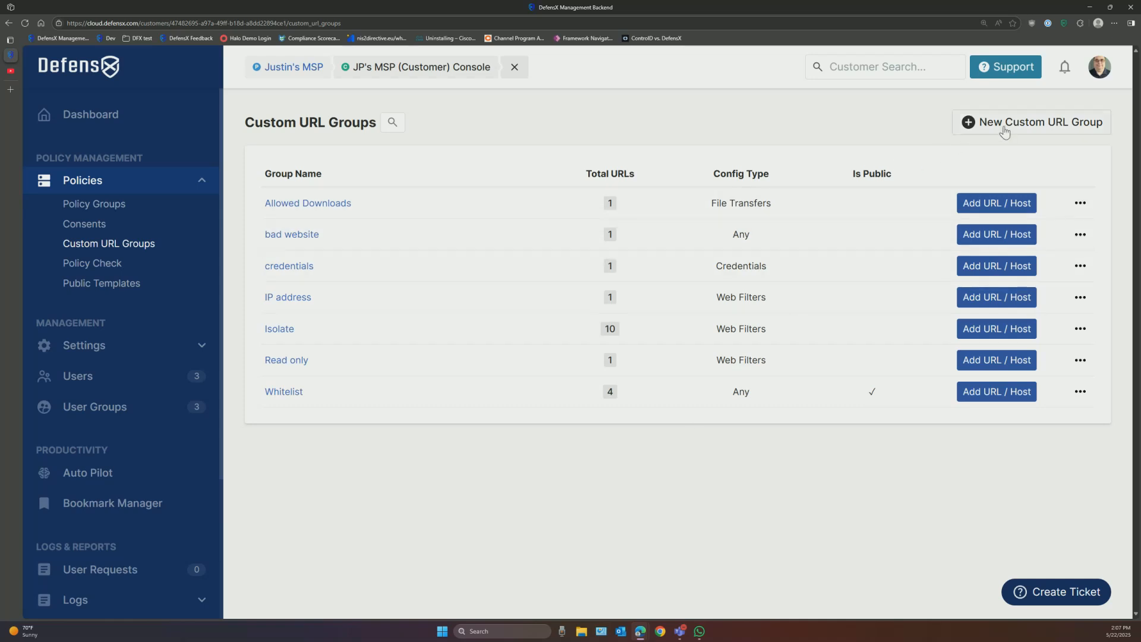
{"action": "left_click", "coordinate": [1032, 121]}
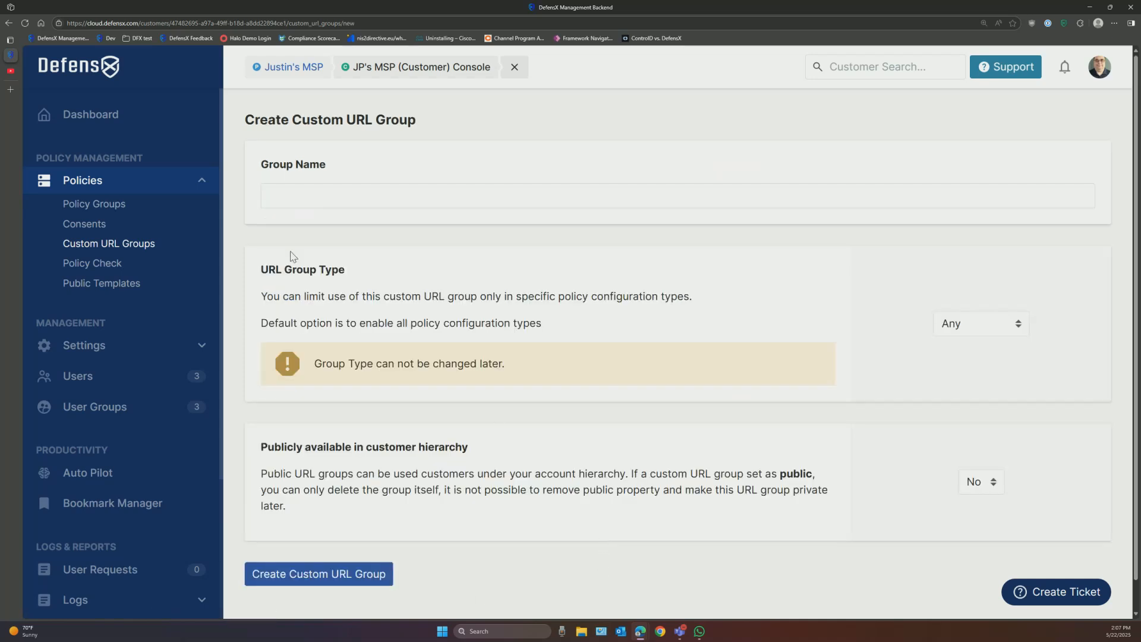
{"action": "left_click", "coordinate": [310, 193]}
{"action": "type", "text": "test"}
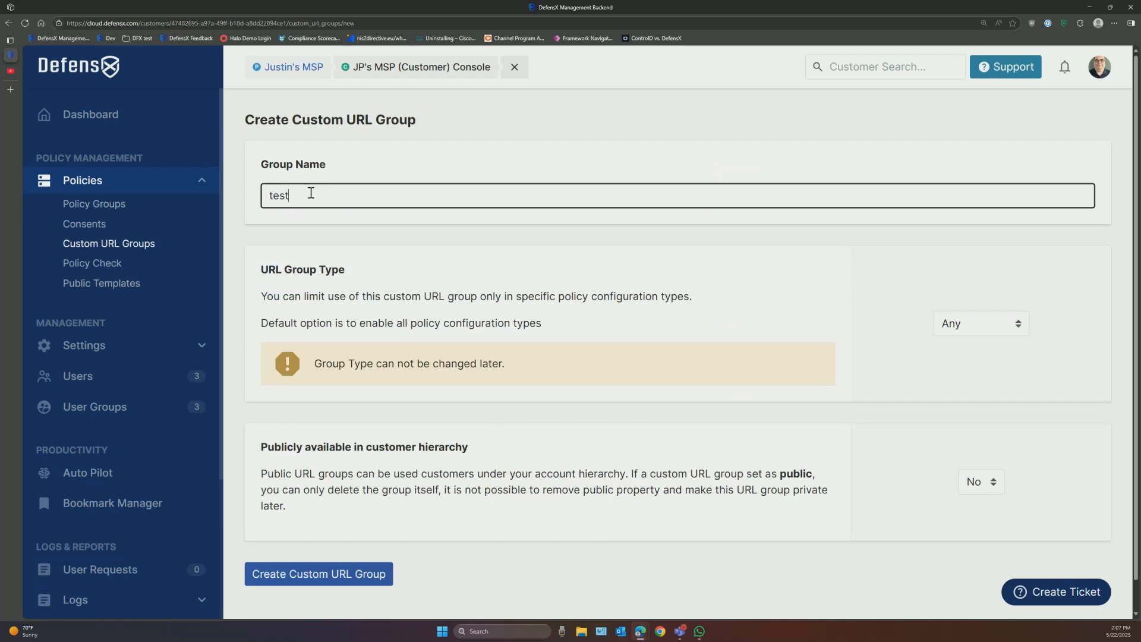
{"action": "type", "text": "+"}
{"action": "scroll", "coordinate": [705, 358], "scroll_direction": "down", "scroll_amount": 1}
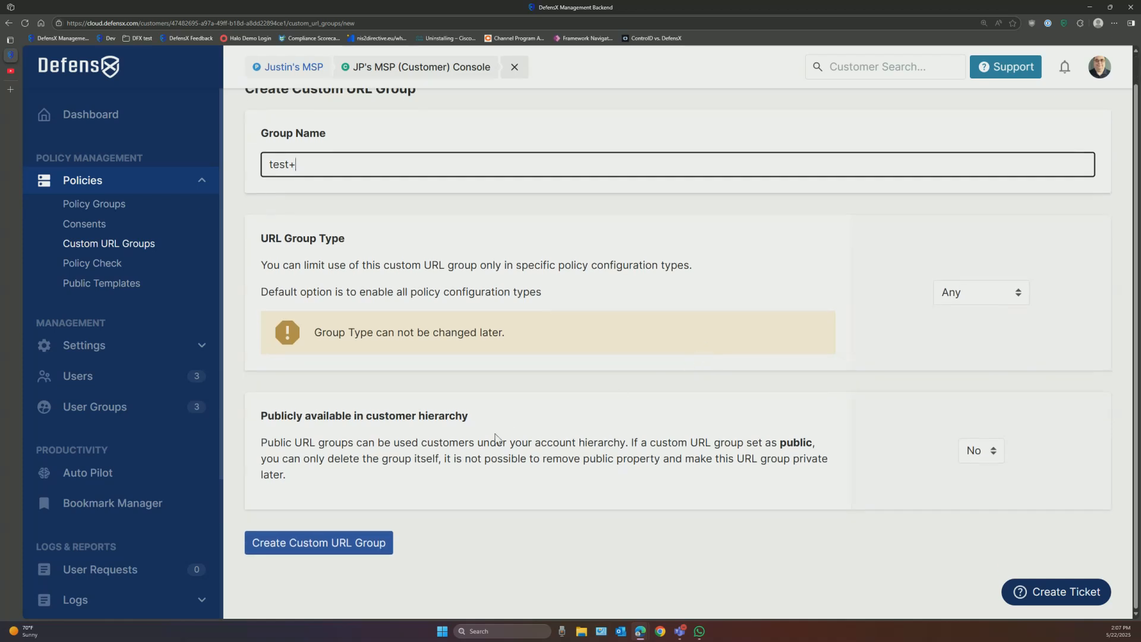
{"action": "double_click", "coordinate": [265, 417]}
{"action": "left_click_drag", "start_coordinate": [320, 417], "coordinate": [464, 415]}
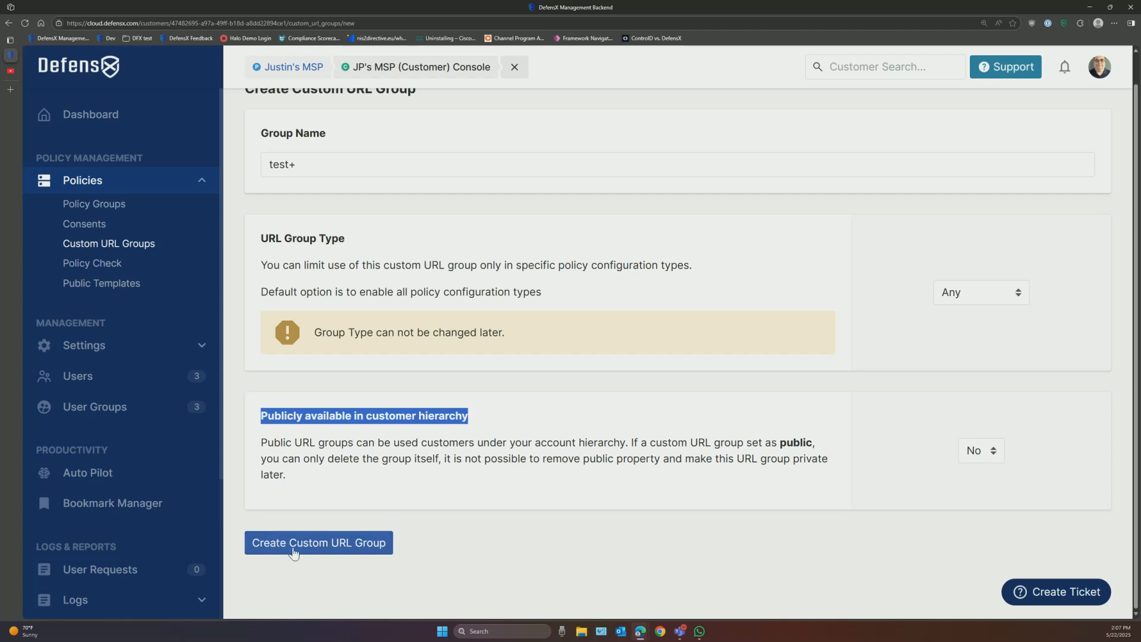
{"action": "left_click", "coordinate": [109, 243]}
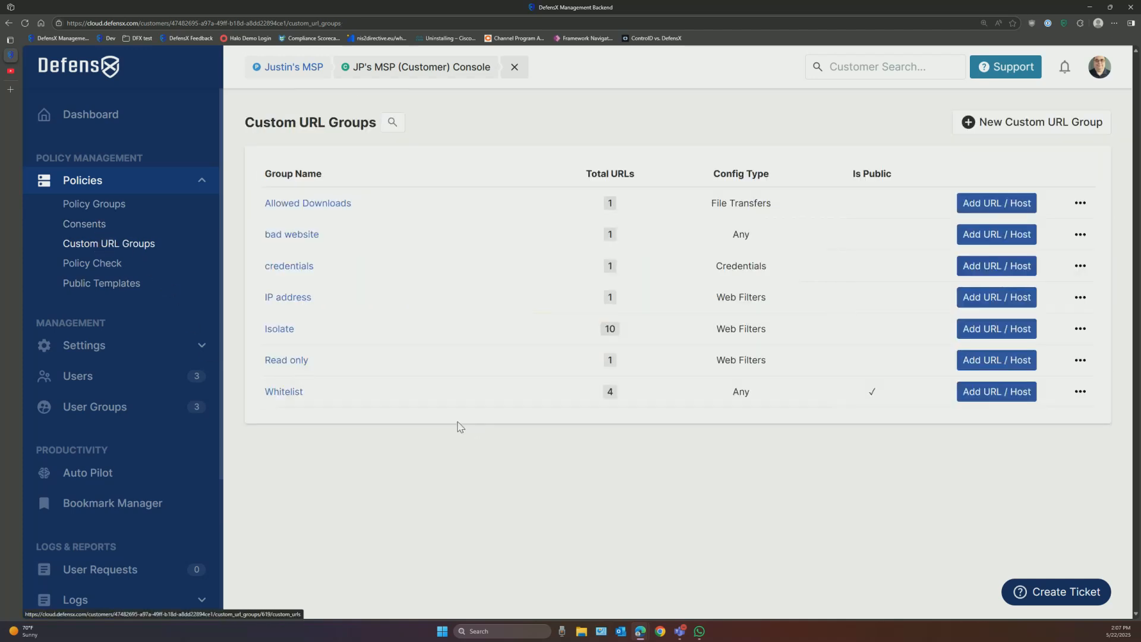
{"action": "double_click", "coordinate": [872, 392]}
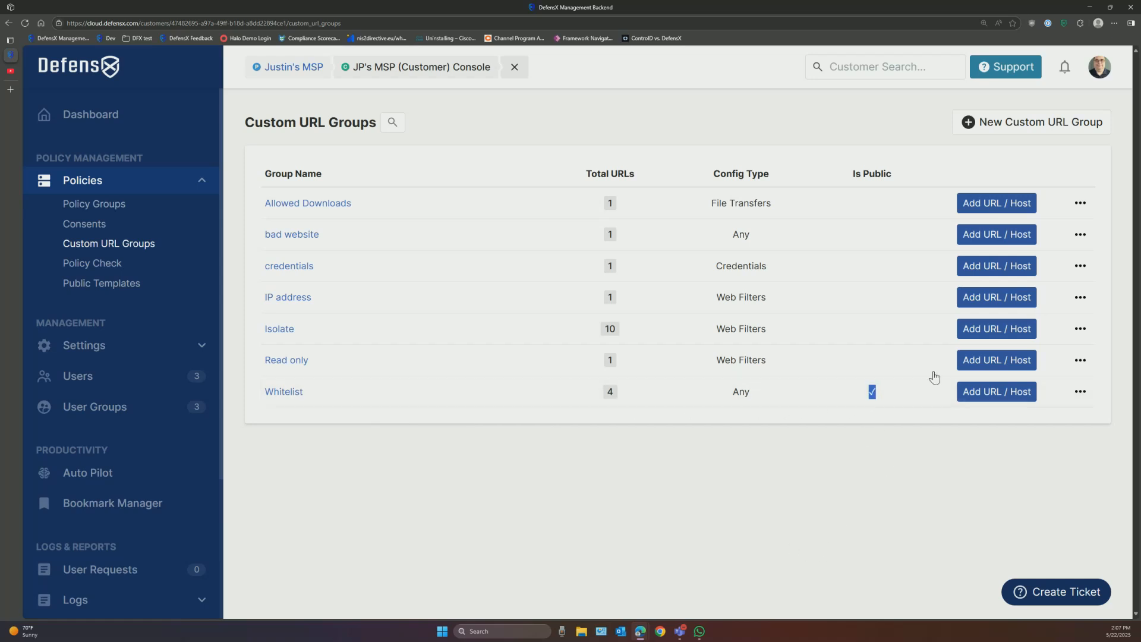
{"action": "left_click", "coordinate": [1100, 67]}
{"action": "left_click", "coordinate": [1081, 176]}
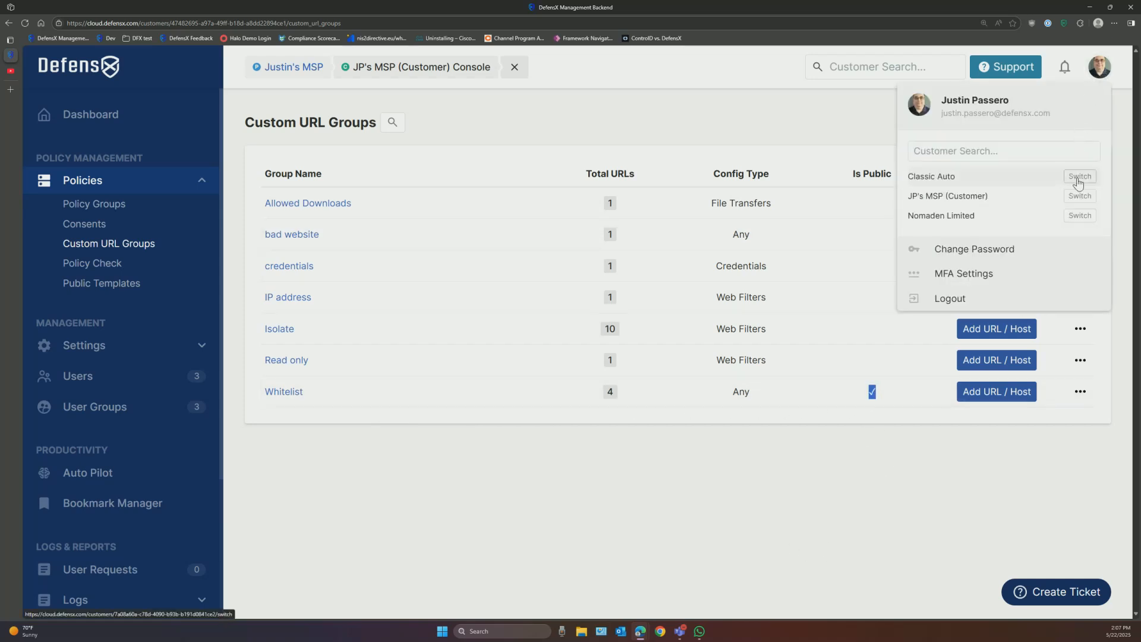
{"action": "left_click", "coordinate": [97, 186]}
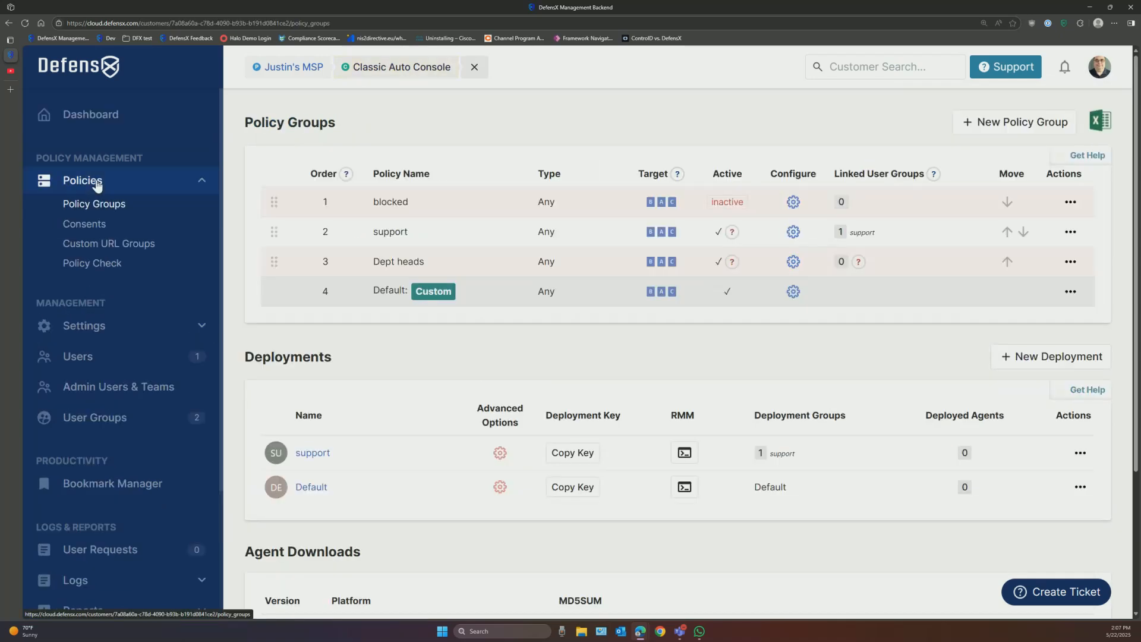
{"action": "left_click", "coordinate": [794, 296]}
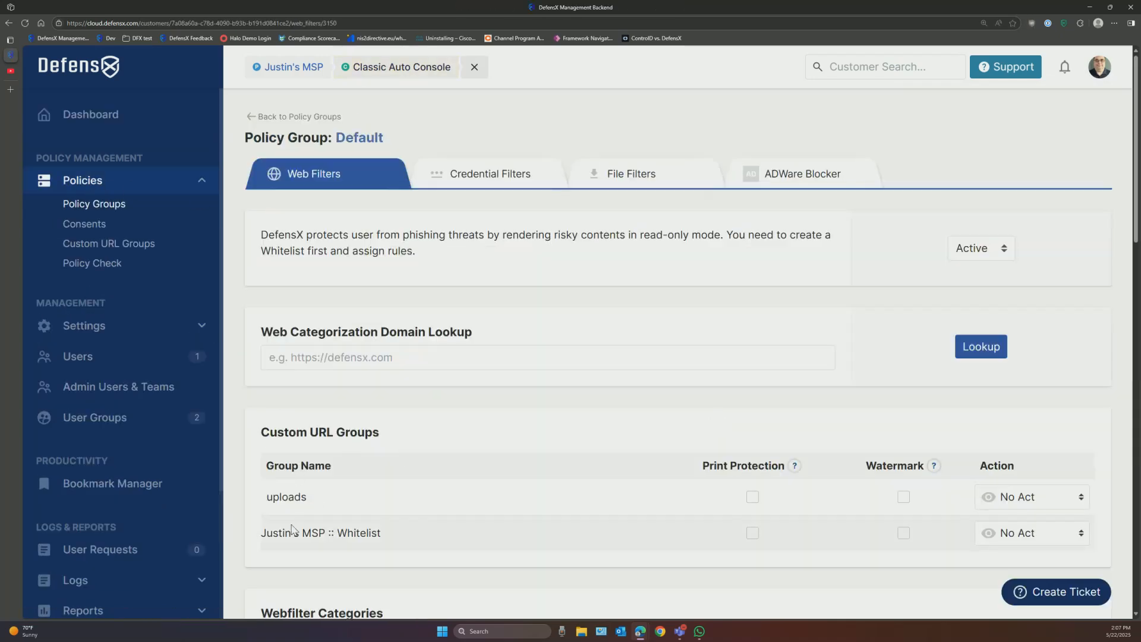
{"action": "left_click_drag", "start_coordinate": [264, 533], "coordinate": [424, 542]}
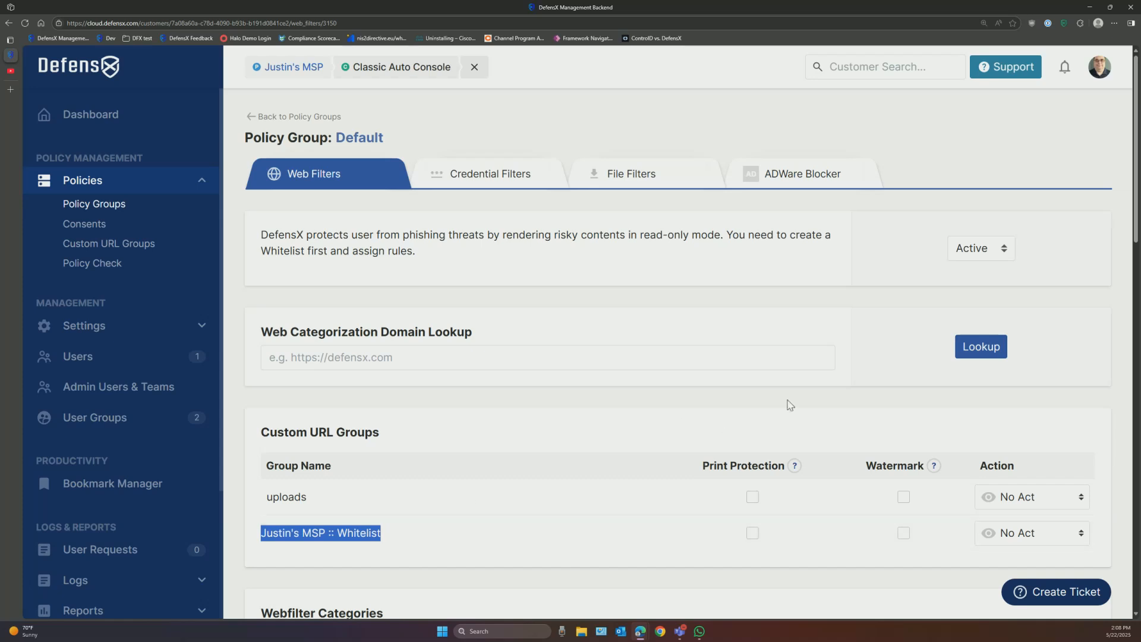
{"action": "left_click", "coordinate": [1100, 68]}
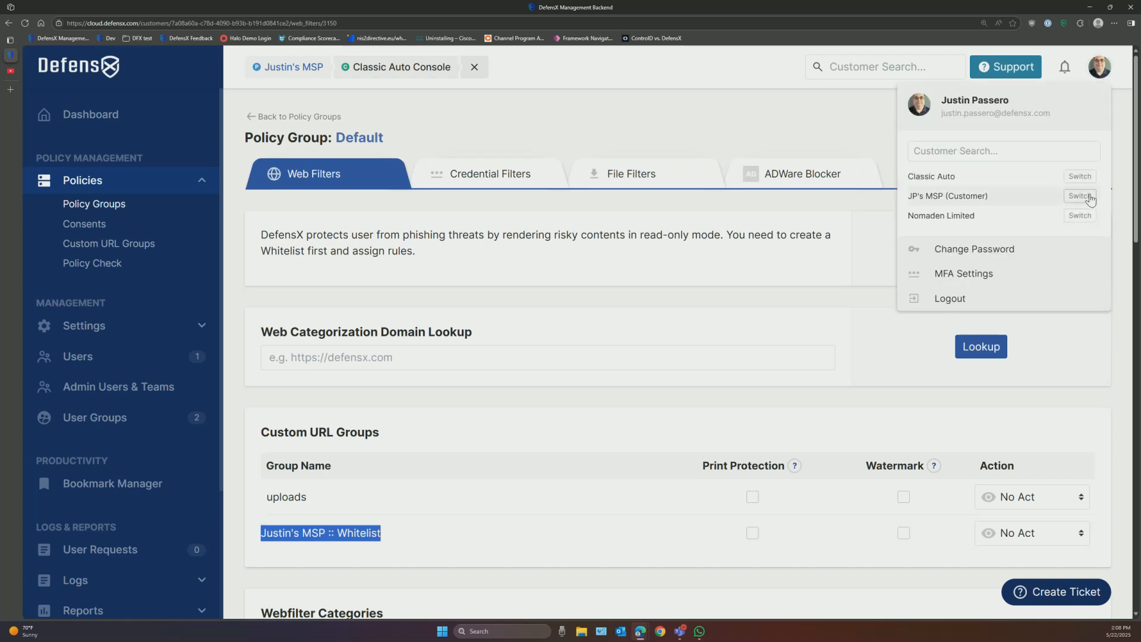
{"action": "left_click", "coordinate": [1081, 197]}
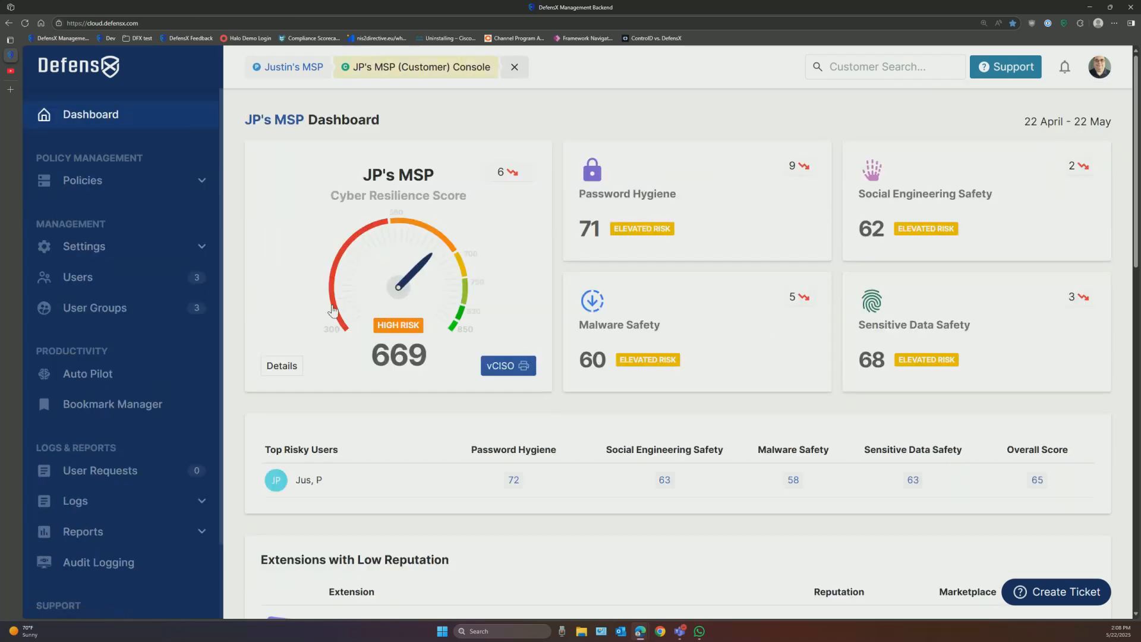
{"action": "left_click", "coordinate": [108, 177]}
{"action": "left_click", "coordinate": [113, 245]}
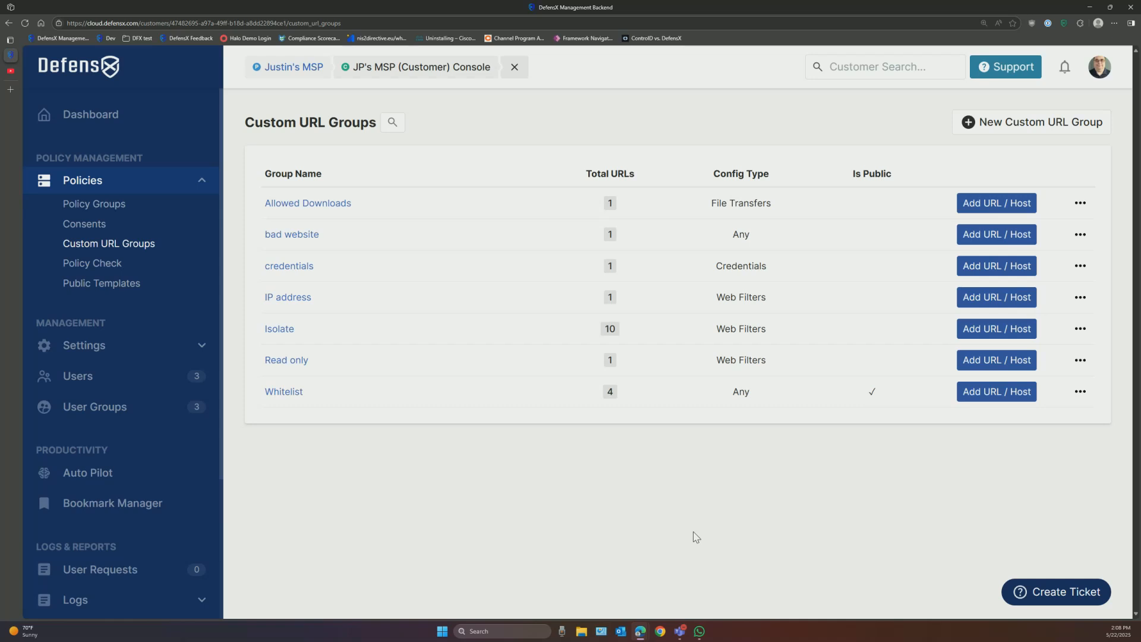
{"action": "left_click", "coordinate": [989, 330]}
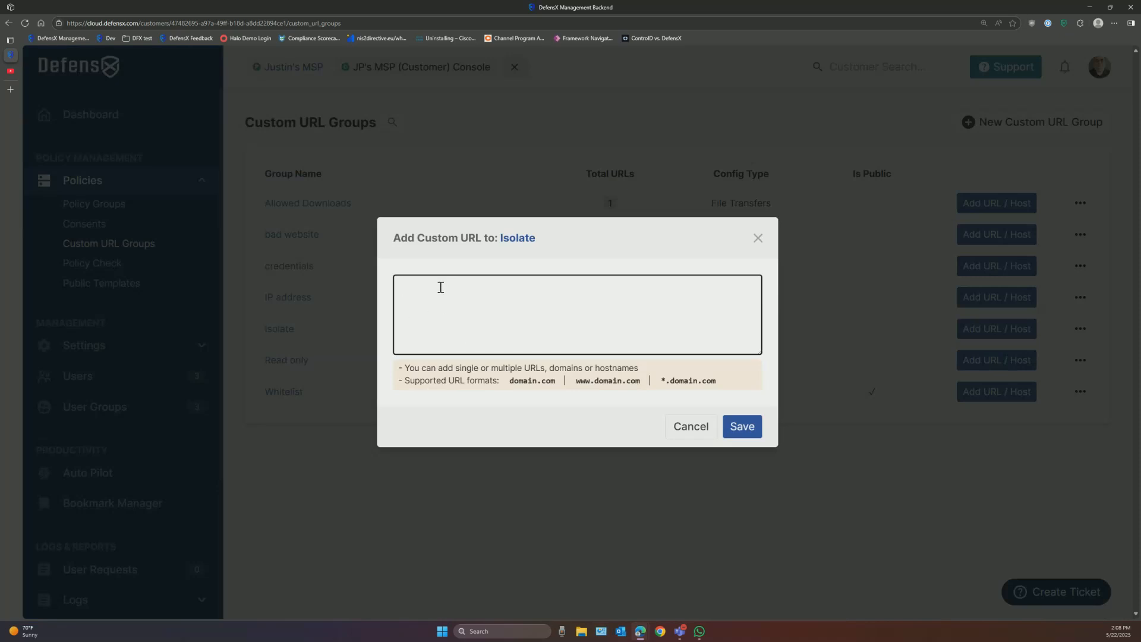
{"action": "type", "text": "*facebook.com"}
{"action": "key", "text": "Return"}
{"action": "type", "text": "@ask.fm"}
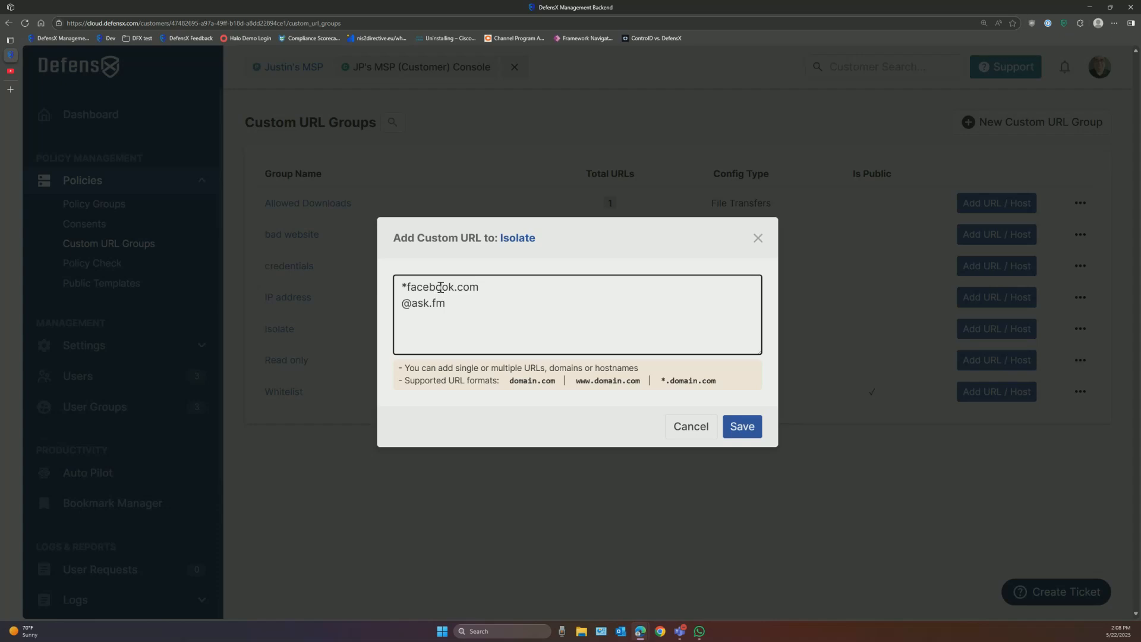
{"action": "left_click", "coordinate": [413, 302]}
{"action": "key", "text": "BackSpace"}
{"action": "type", "text": "*."}
{"action": "left_click", "coordinate": [408, 287]}
{"action": "type", "text": "."}
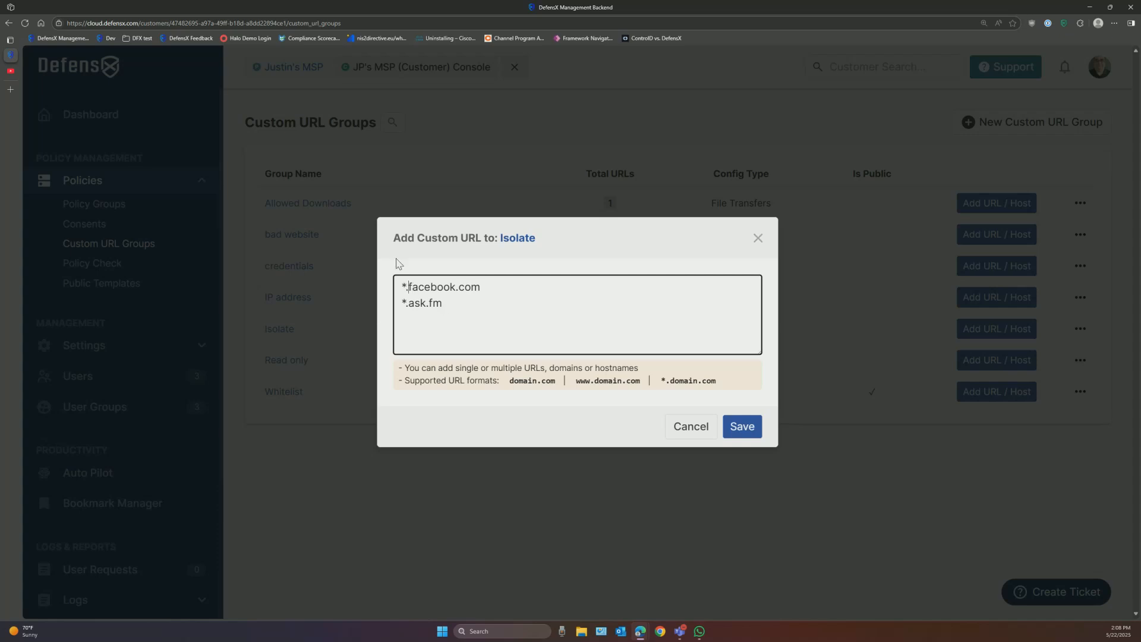
{"action": "left_click", "coordinate": [758, 238]}
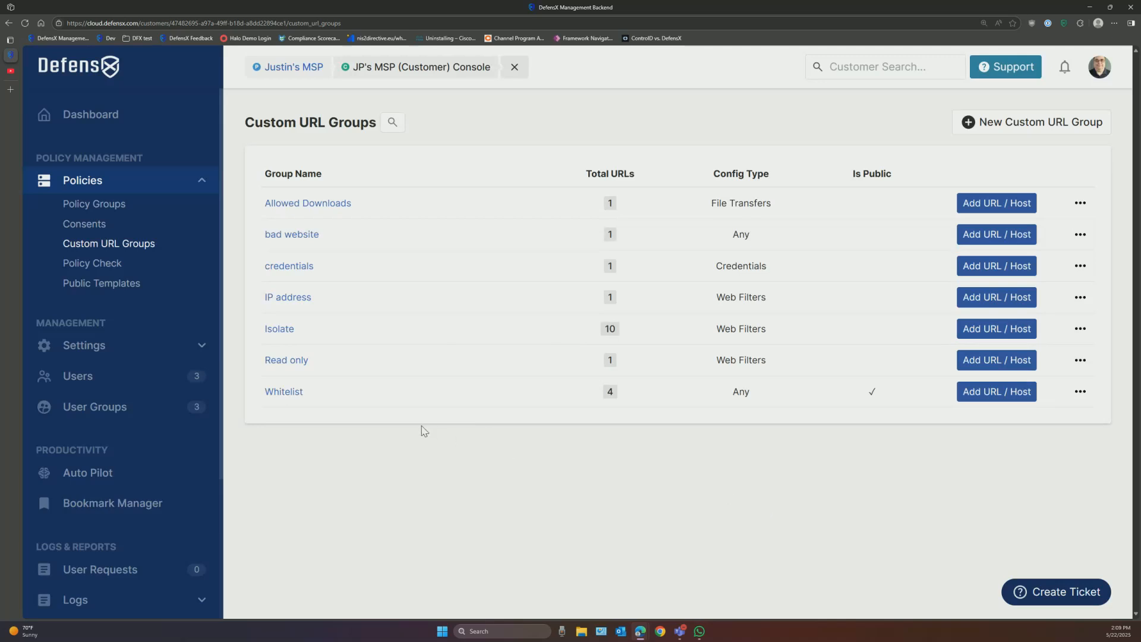
Step: Revisit the Default policy group's Custom URL Groups section, then bring up the Policy Check tool
{"action": "left_click", "coordinate": [110, 205]}
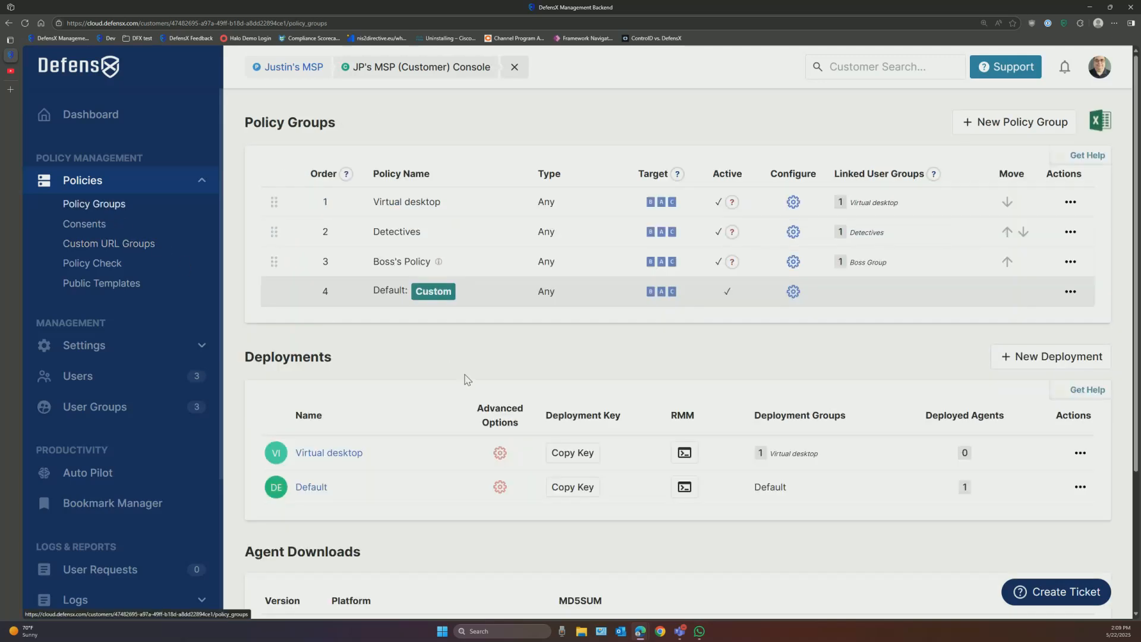
{"action": "left_click", "coordinate": [793, 291]}
{"action": "scroll", "coordinate": [681, 353], "scroll_direction": "down", "scroll_amount": 3}
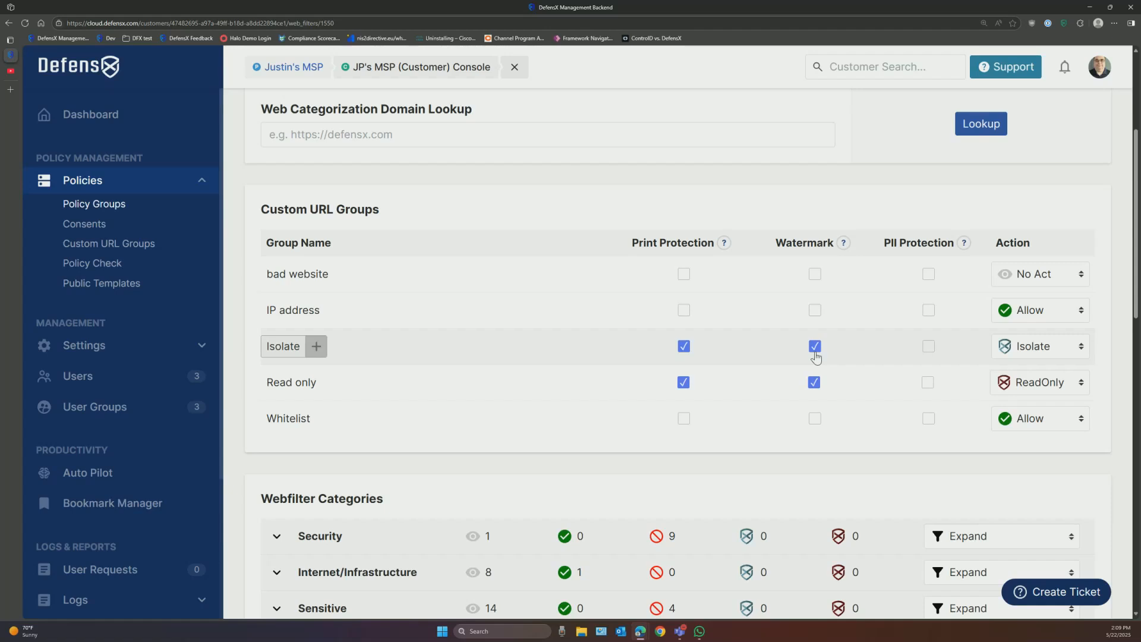
{"action": "left_click", "coordinate": [92, 263]}
Step: Run a Policy Check on youtube.com and review the result
{"action": "left_click", "coordinate": [471, 238]}
{"action": "type", "text": "yout"}
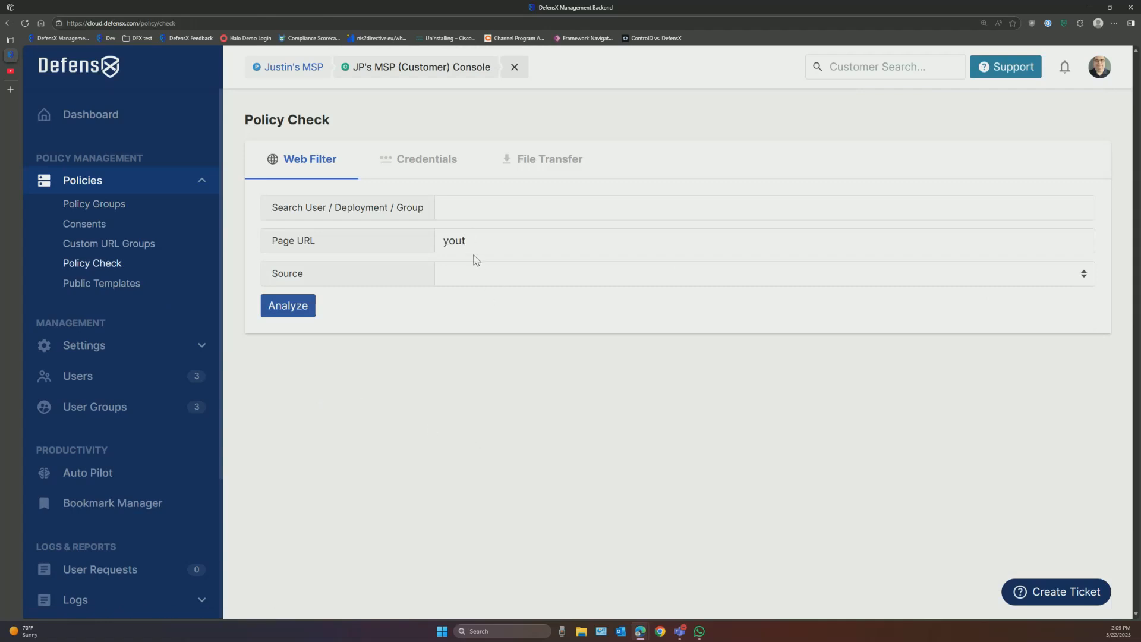
{"action": "type", "text": "ube.com"}
{"action": "left_click", "coordinate": [257, 310]}
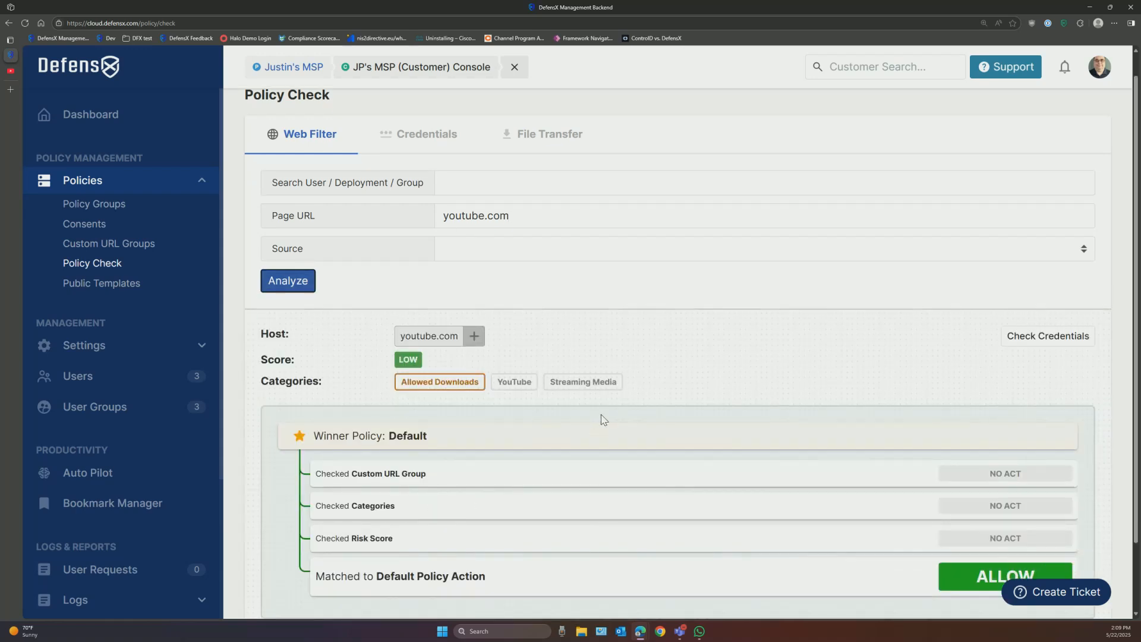
{"action": "scroll", "coordinate": [601, 420], "scroll_direction": "down", "scroll_amount": 3}
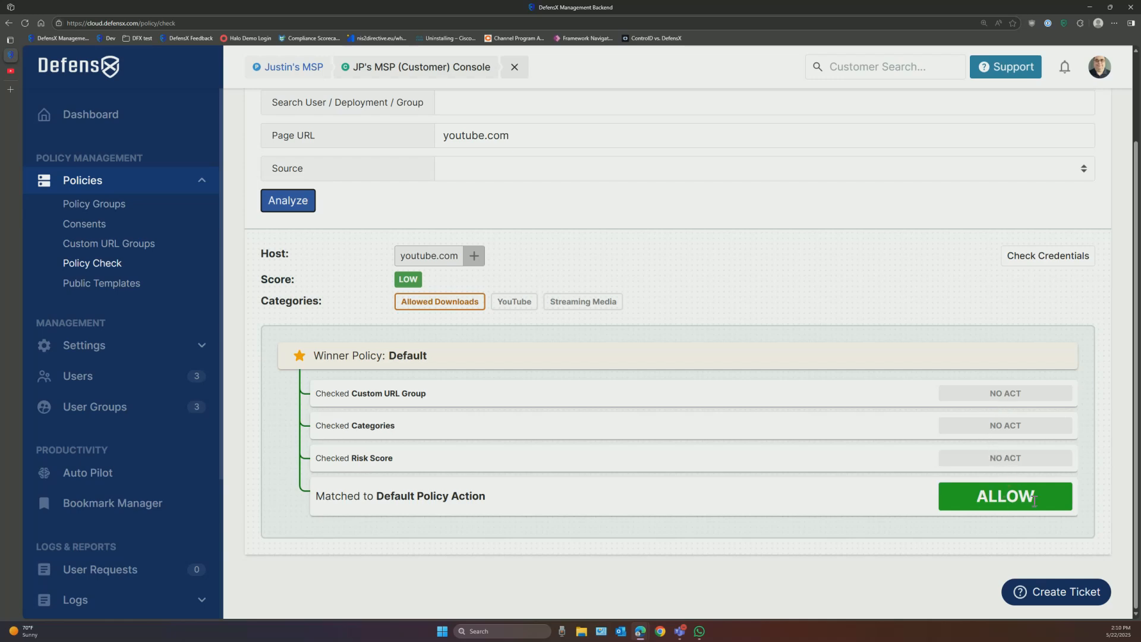
Step: Check ford.com instead, which returns Low score and Read-Only via the Default policy
{"action": "left_click_drag", "start_coordinate": [533, 137], "coordinate": [406, 141]}
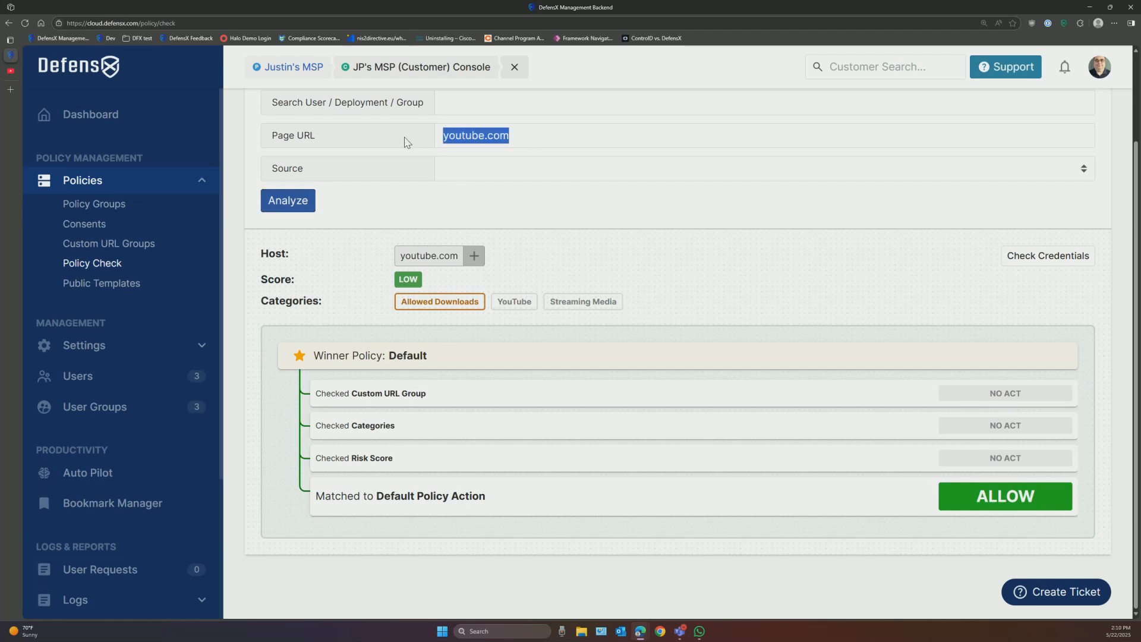
{"action": "type", "text": "ford.com"}
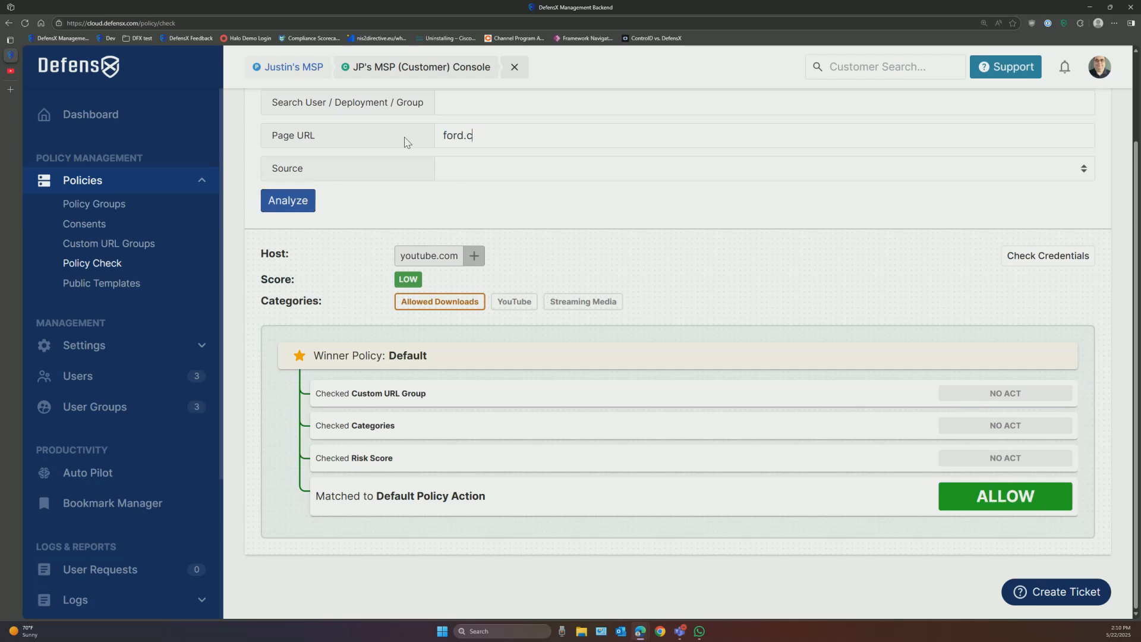
{"action": "left_click", "coordinate": [299, 200]}
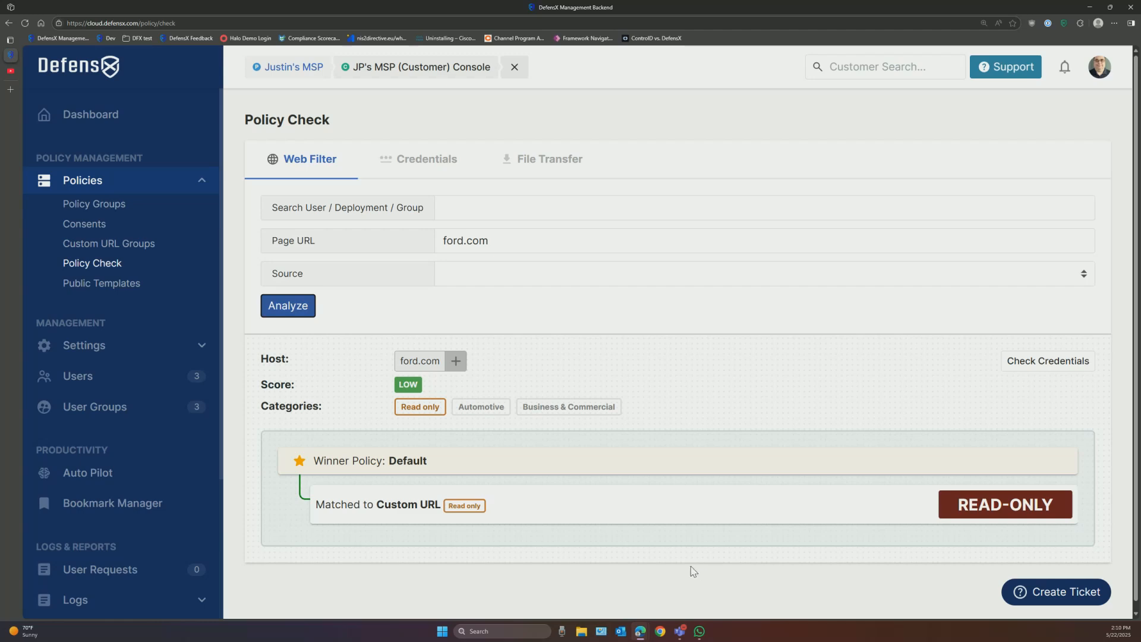
Step: Turn off Show Usernames in Logs in Global Settings
{"action": "left_click", "coordinate": [115, 351]}
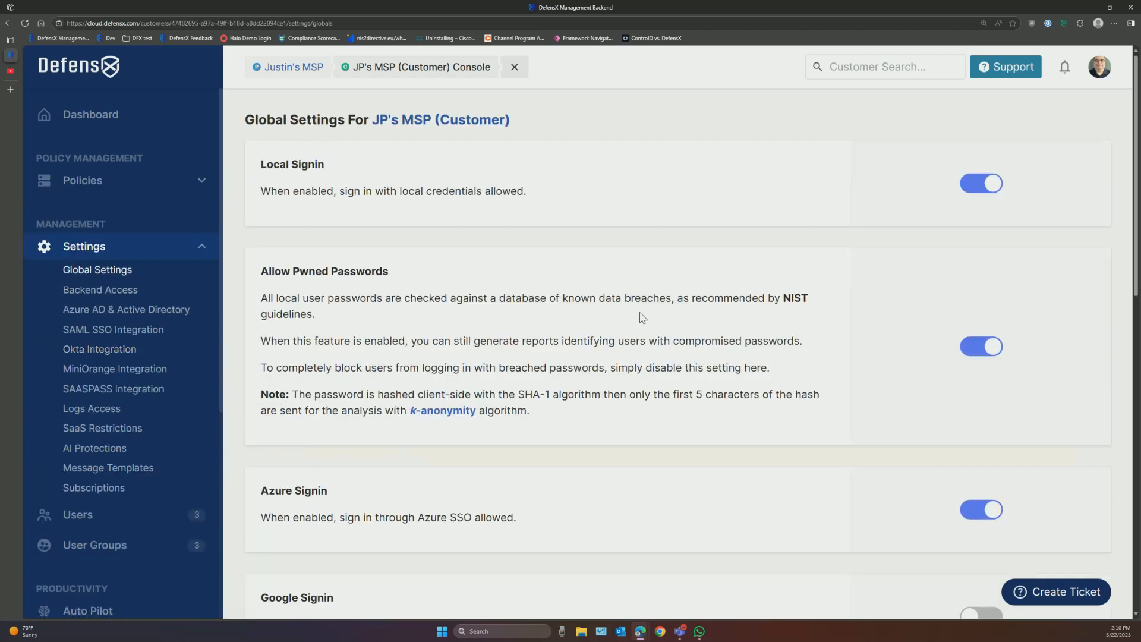
{"action": "scroll", "coordinate": [630, 327], "scroll_direction": "down", "scroll_amount": 12}
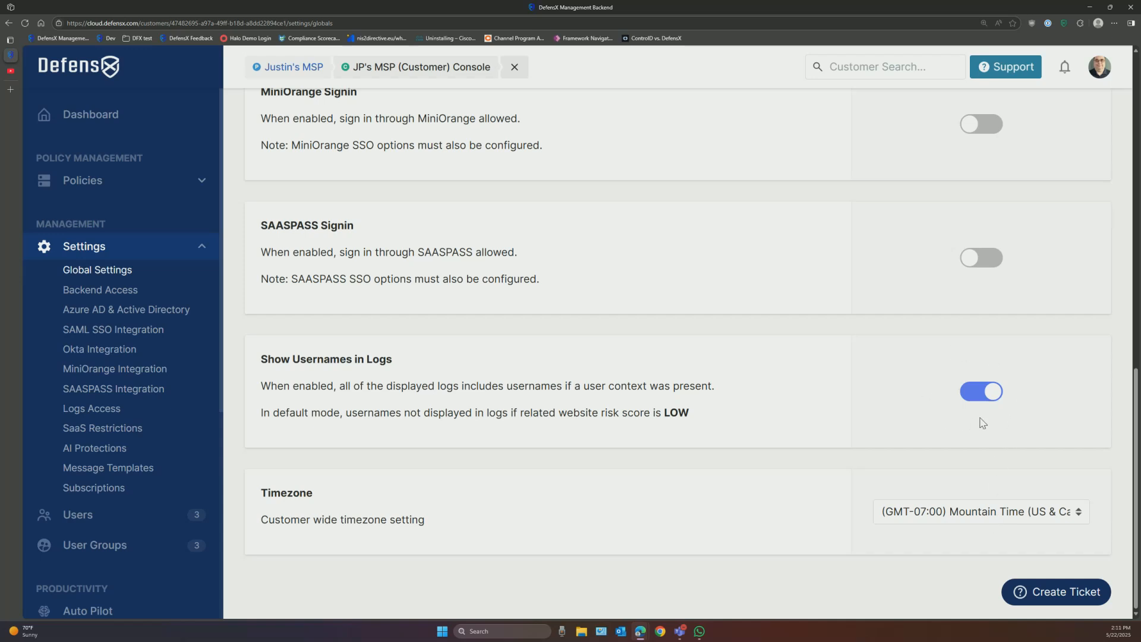
{"action": "left_click", "coordinate": [975, 393]}
{"action": "scroll", "coordinate": [100, 538], "scroll_direction": "down", "scroll_amount": 2}
{"action": "scroll", "coordinate": [100, 538], "scroll_direction": "down", "scroll_amount": 3}
Step: Expand the first URL log entry and inspect its hidden user value
{"action": "left_click", "coordinate": [96, 524]}
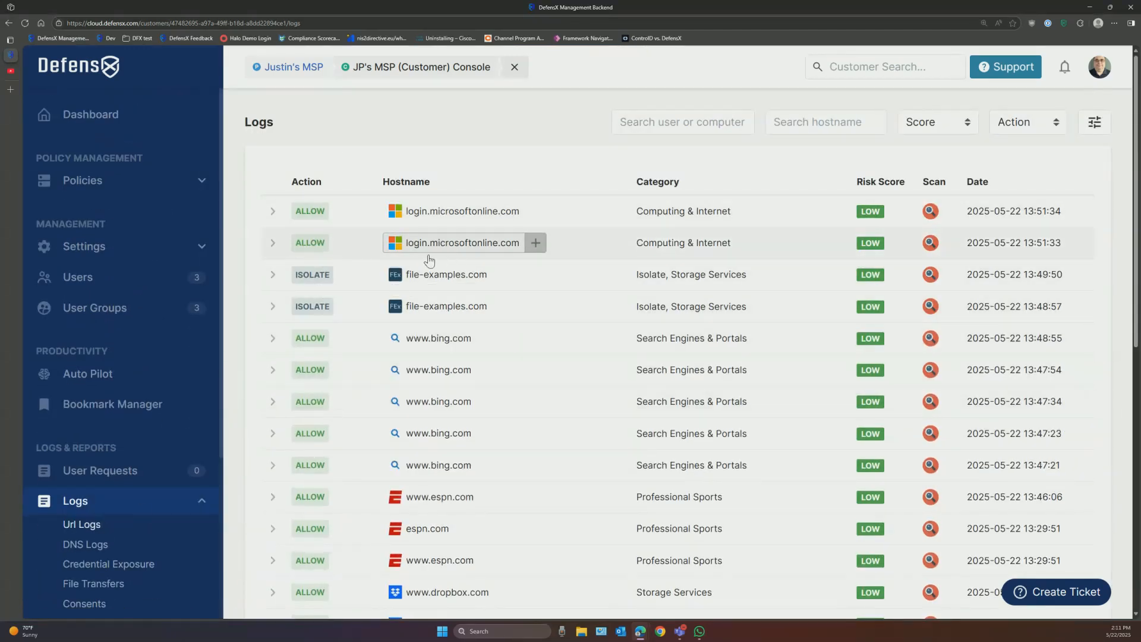
{"action": "left_click", "coordinate": [270, 214]}
{"action": "left_click_drag", "start_coordinate": [399, 263], "coordinate": [487, 271]}
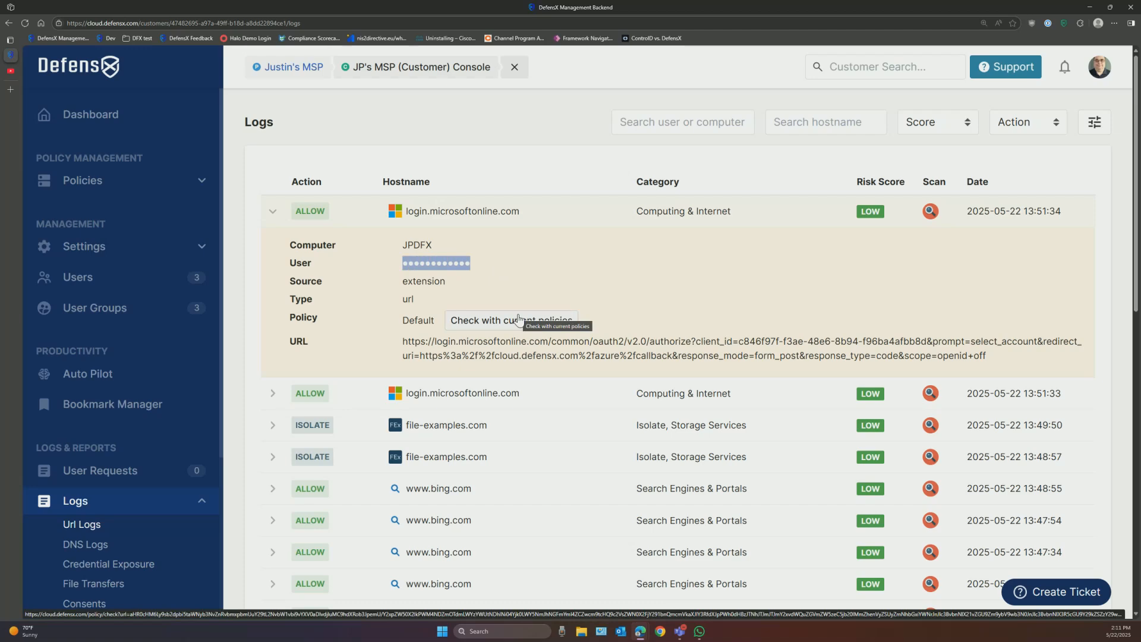
Step: Re-enable Show Usernames in Logs in Global Settings
{"action": "left_click", "coordinate": [155, 250]}
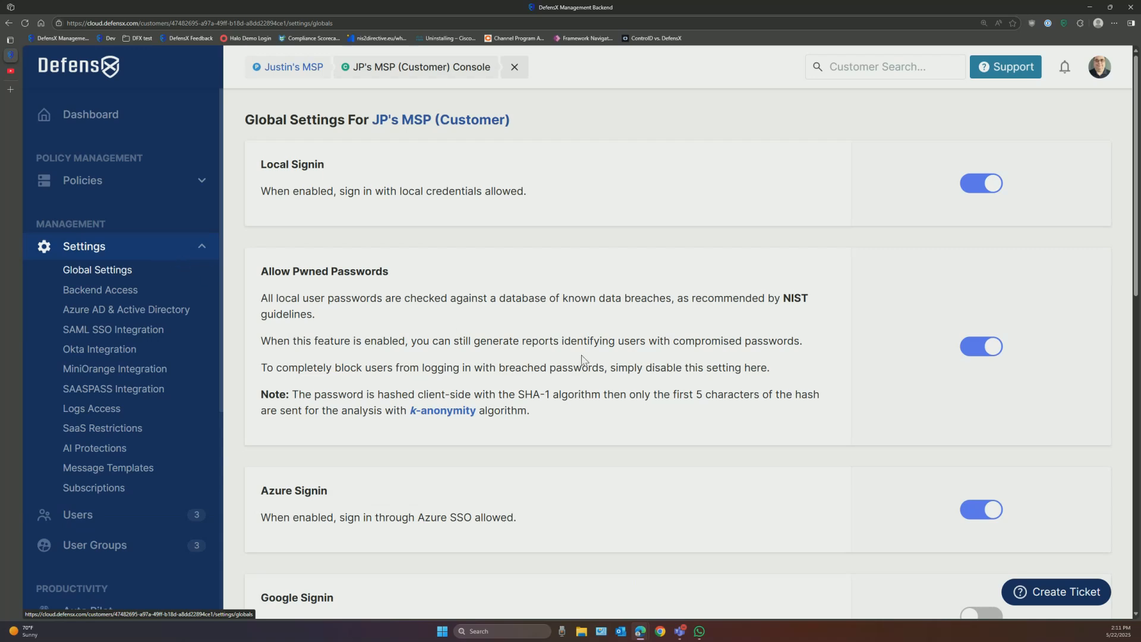
{"action": "scroll", "coordinate": [843, 446], "scroll_direction": "down", "scroll_amount": 4}
{"action": "scroll", "coordinate": [843, 446], "scroll_direction": "down", "scroll_amount": 8}
{"action": "left_click", "coordinate": [981, 391]}
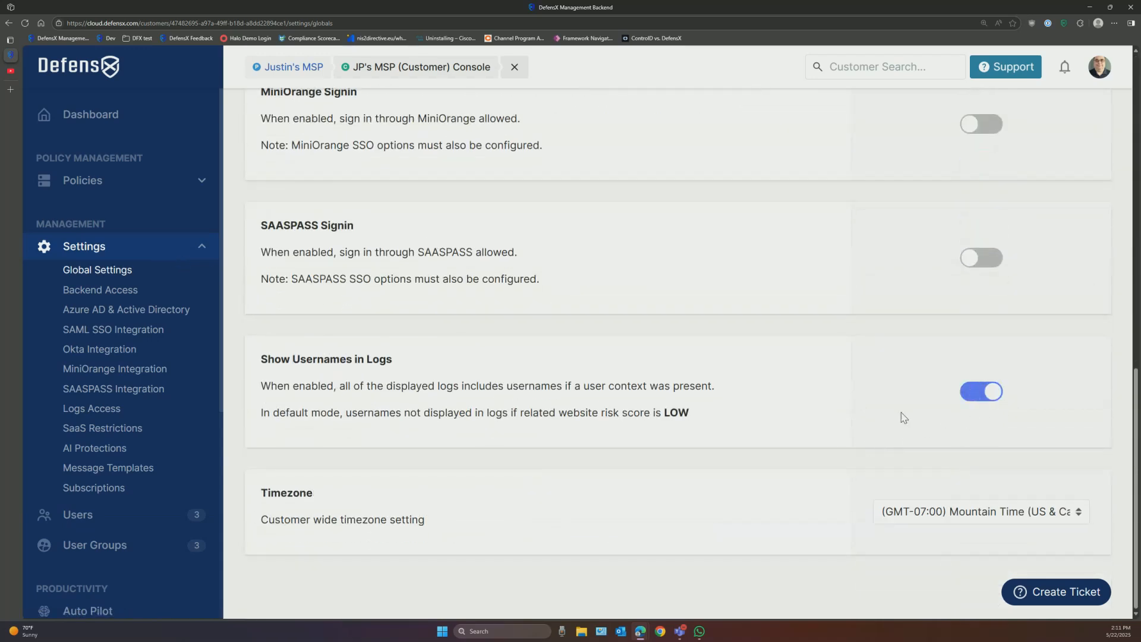
{"action": "scroll", "coordinate": [139, 460], "scroll_direction": "down", "scroll_amount": 4}
Step: Recheck the first URL log entry's user, then go to Policy Groups
{"action": "left_click", "coordinate": [105, 509]}
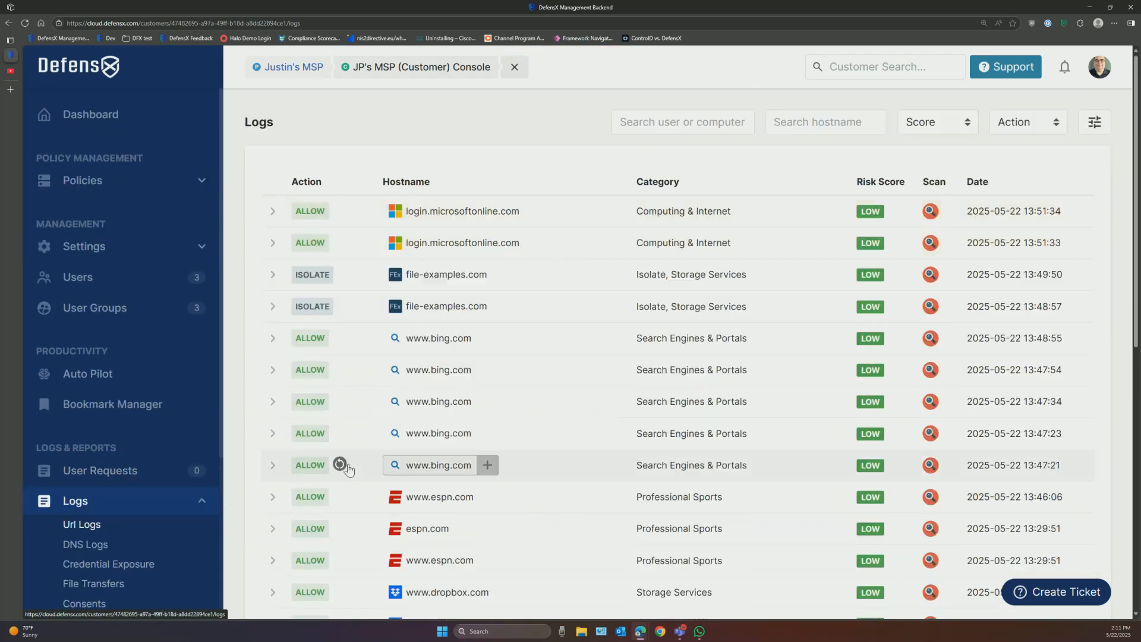
{"action": "left_click", "coordinate": [268, 213]}
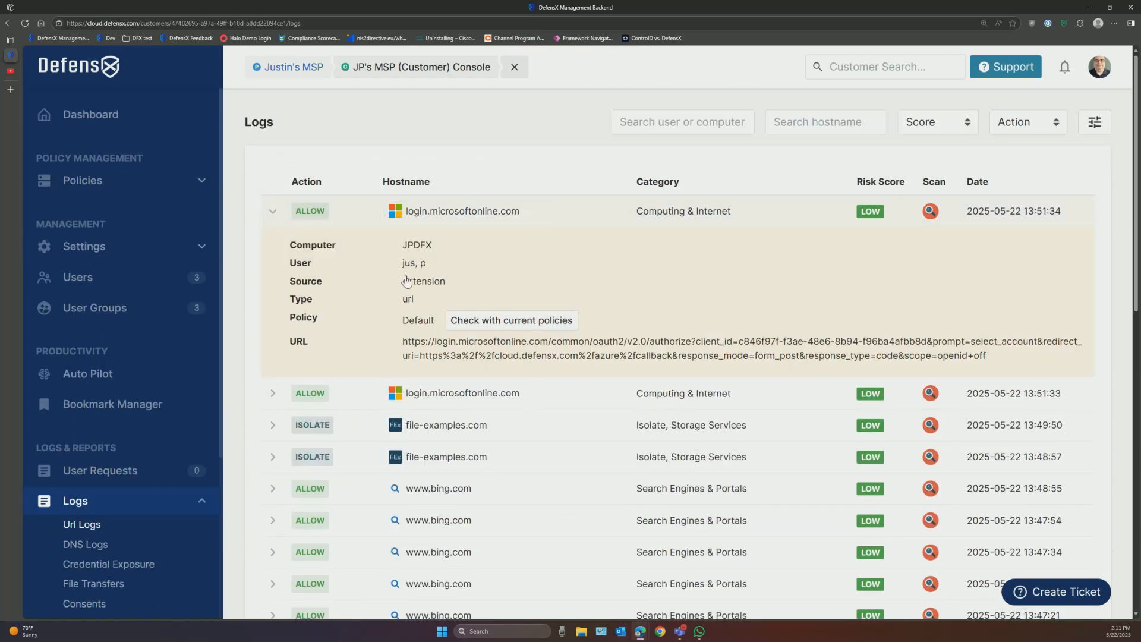
{"action": "left_click", "coordinate": [268, 213]}
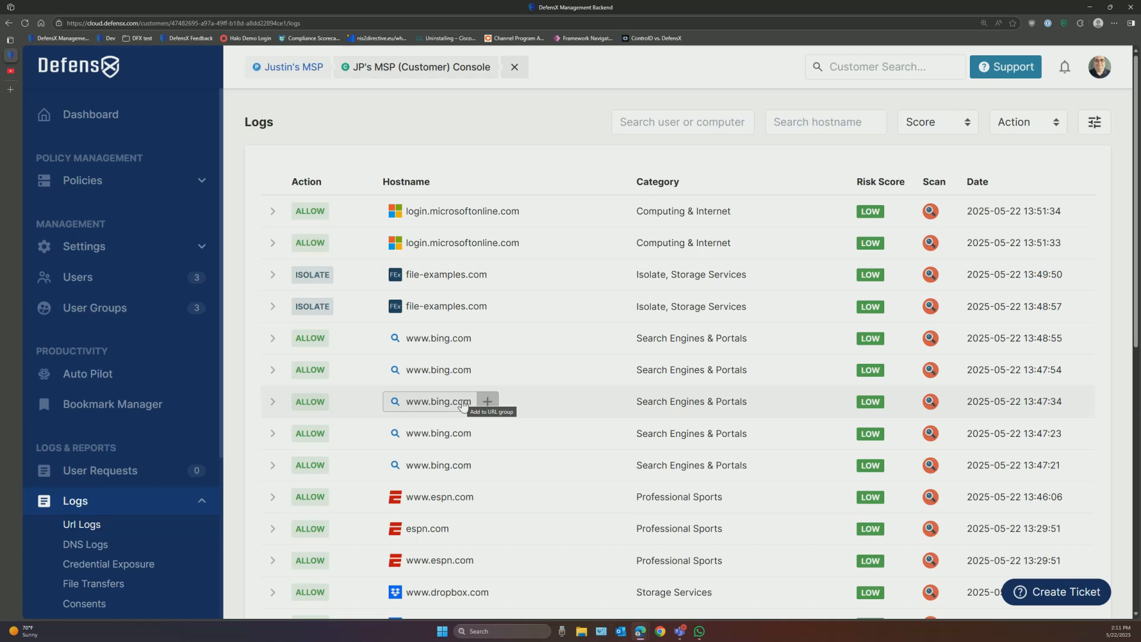
{"action": "left_click", "coordinate": [166, 181]}
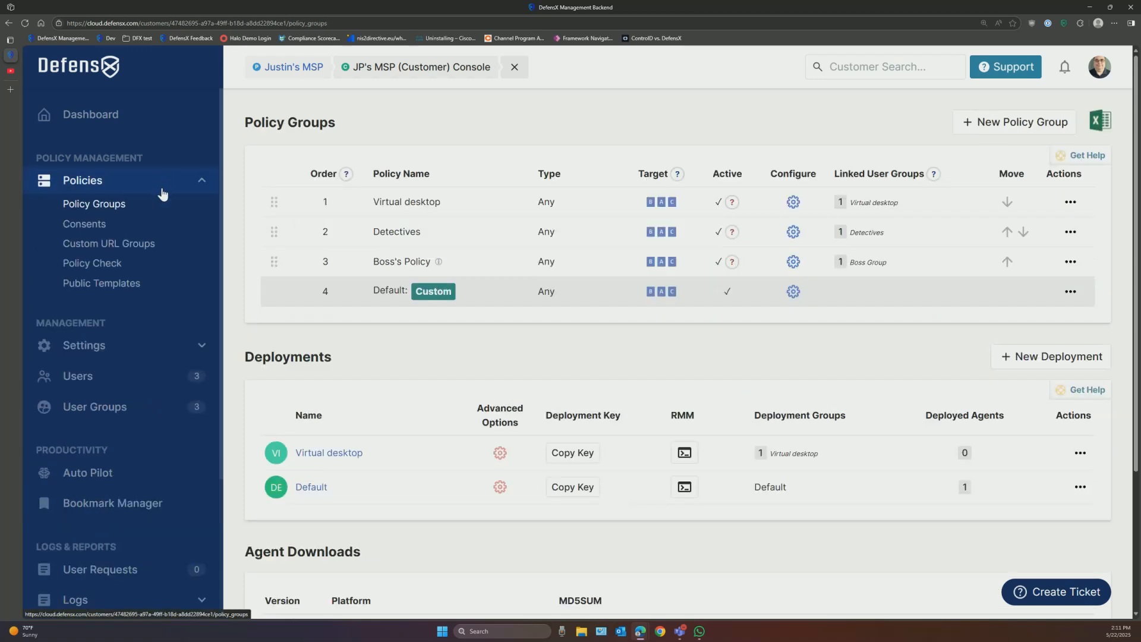
Step: Go through Global Settings and the Azure AD & Active Directory page to reach the four Message Templates
{"action": "left_click", "coordinate": [94, 346]}
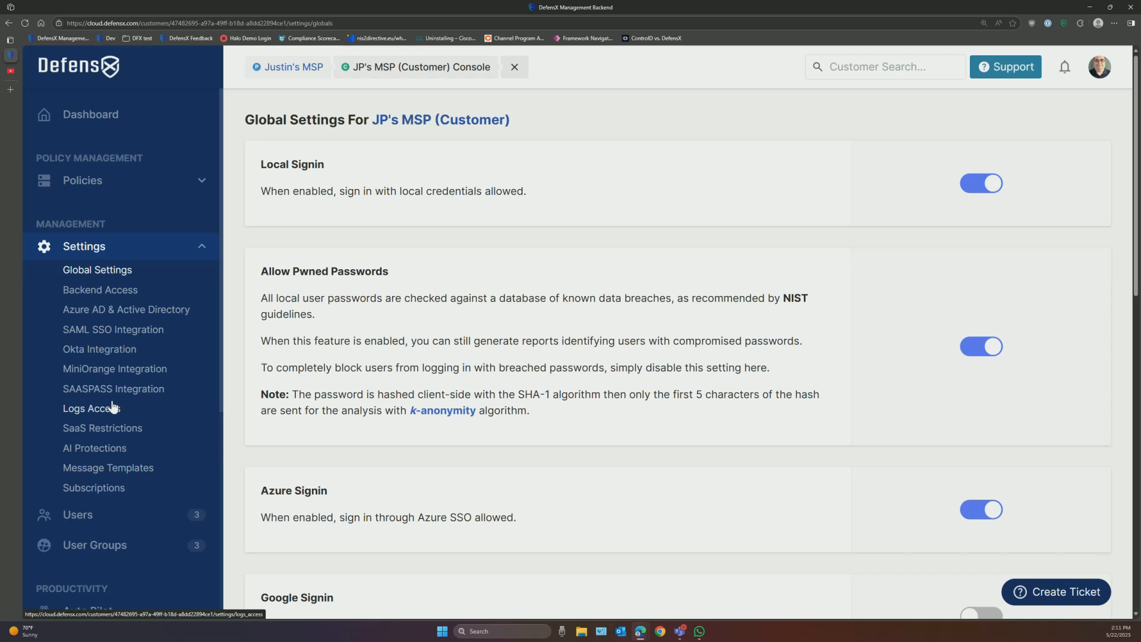
{"action": "left_click", "coordinate": [121, 317]}
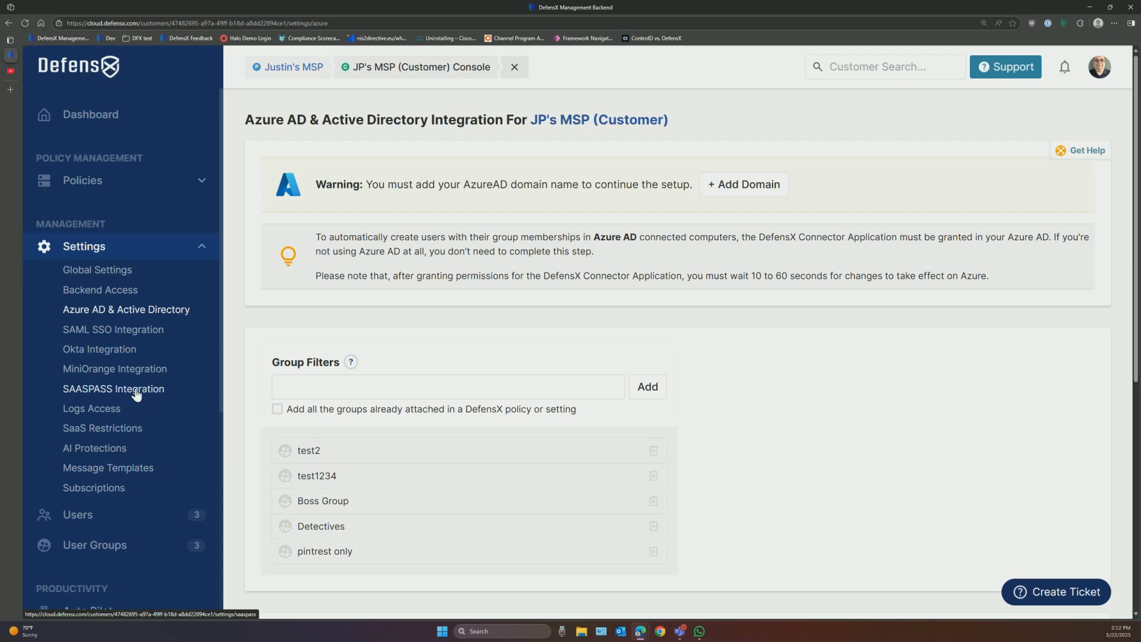
{"action": "left_click", "coordinate": [119, 471]}
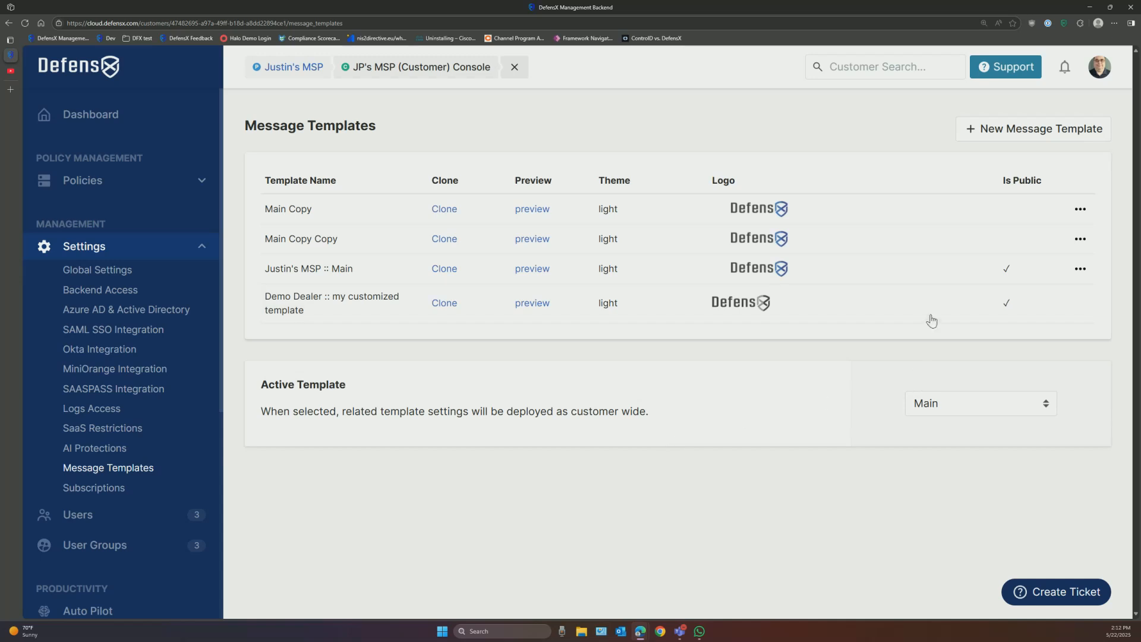
Step: Start a new message template, try the 240 × 93 logo size, then return to the templates list
{"action": "left_click", "coordinate": [1016, 138]}
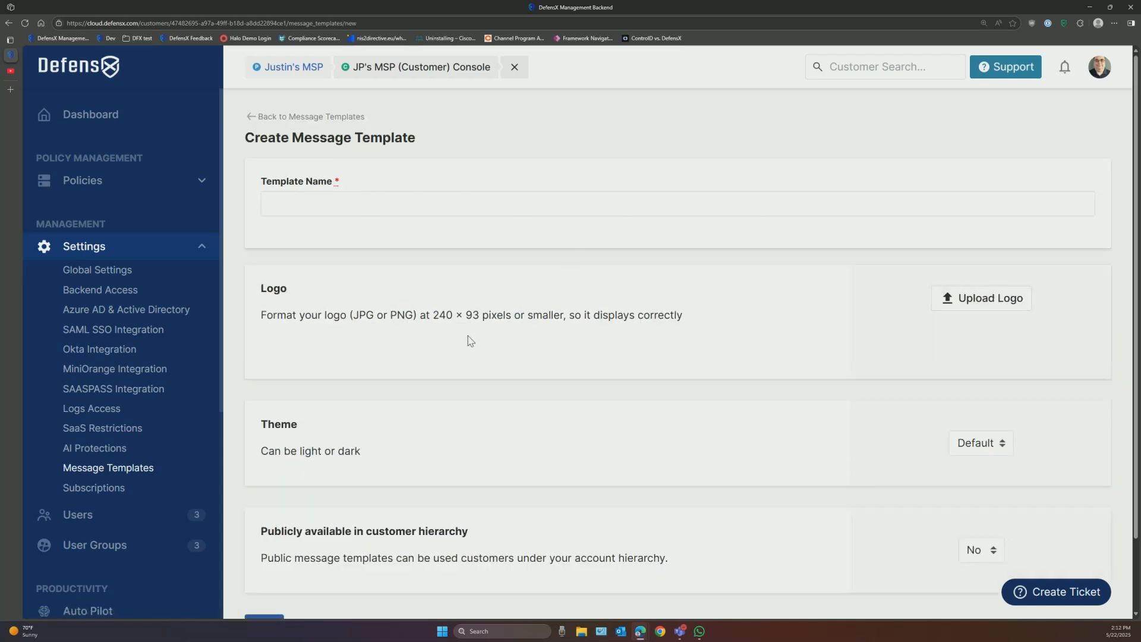
{"action": "left_click_drag", "start_coordinate": [430, 315], "coordinate": [485, 315]}
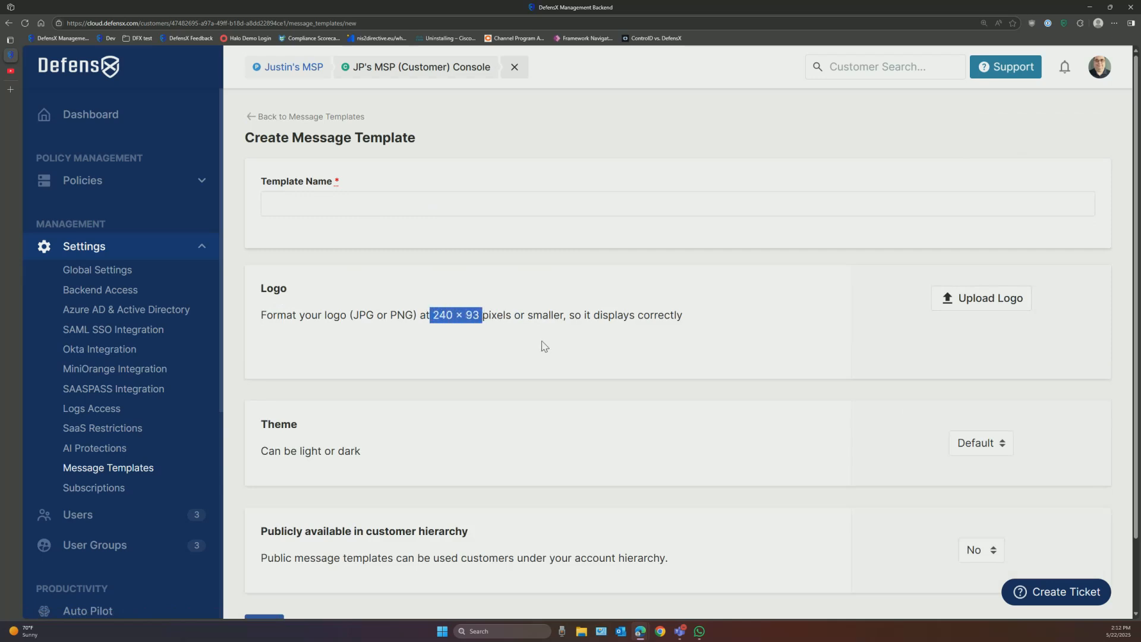
{"action": "scroll", "coordinate": [554, 387], "scroll_direction": "down", "scroll_amount": 2}
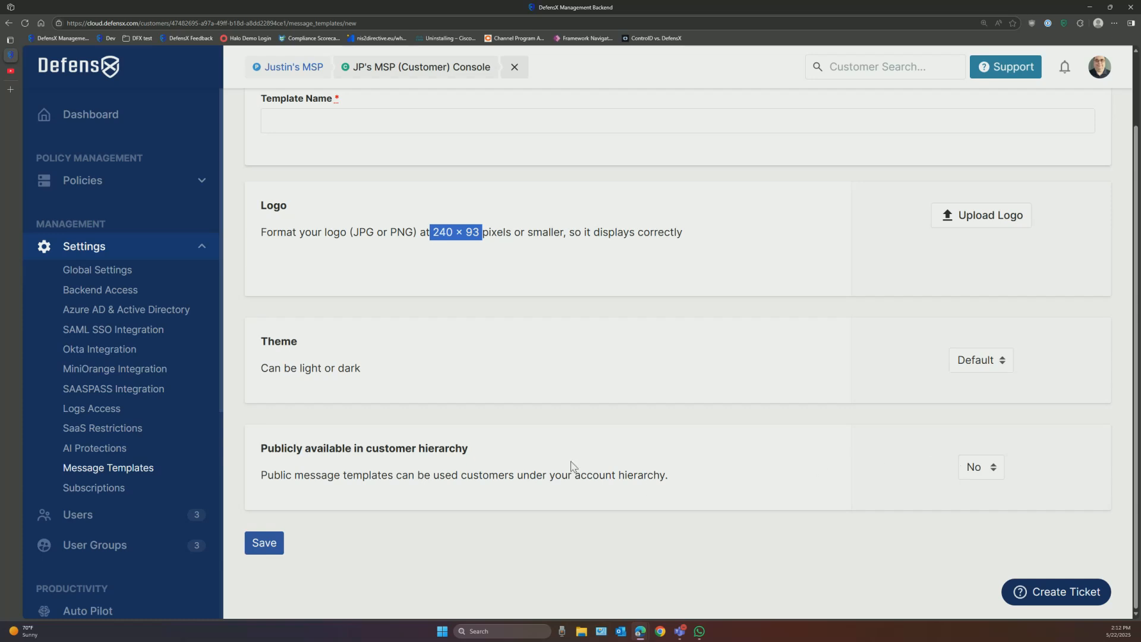
{"action": "scroll", "coordinate": [479, 383], "scroll_direction": "up", "scroll_amount": 2}
{"action": "left_click", "coordinate": [301, 118]}
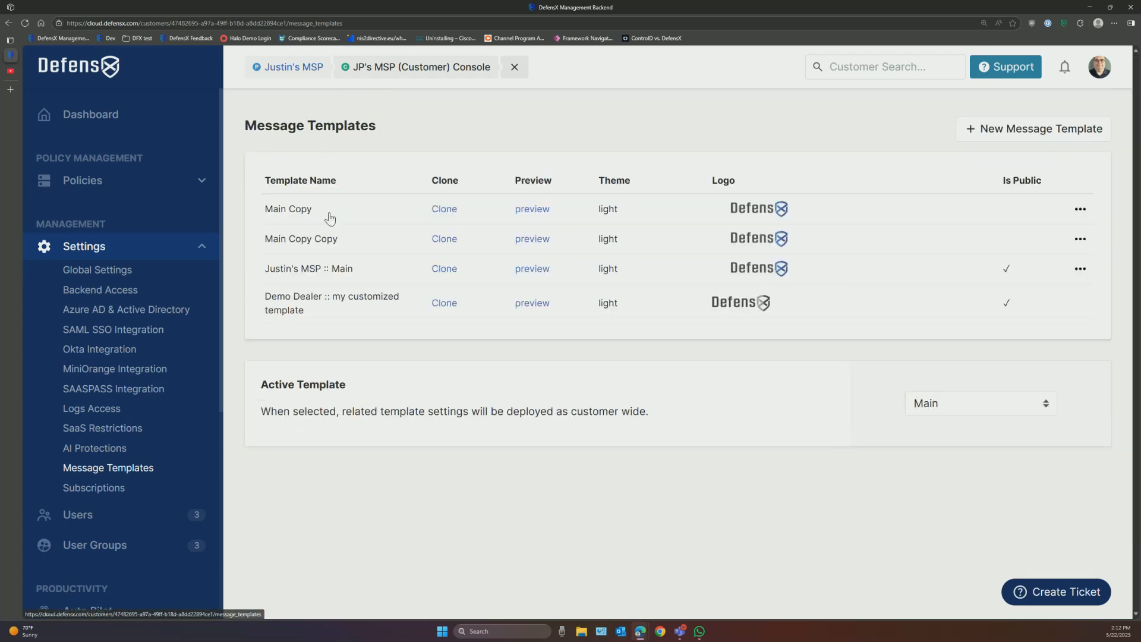
Step: Preview the Main template and open its URL Block with Consent card for editing
{"action": "left_click", "coordinate": [529, 274]}
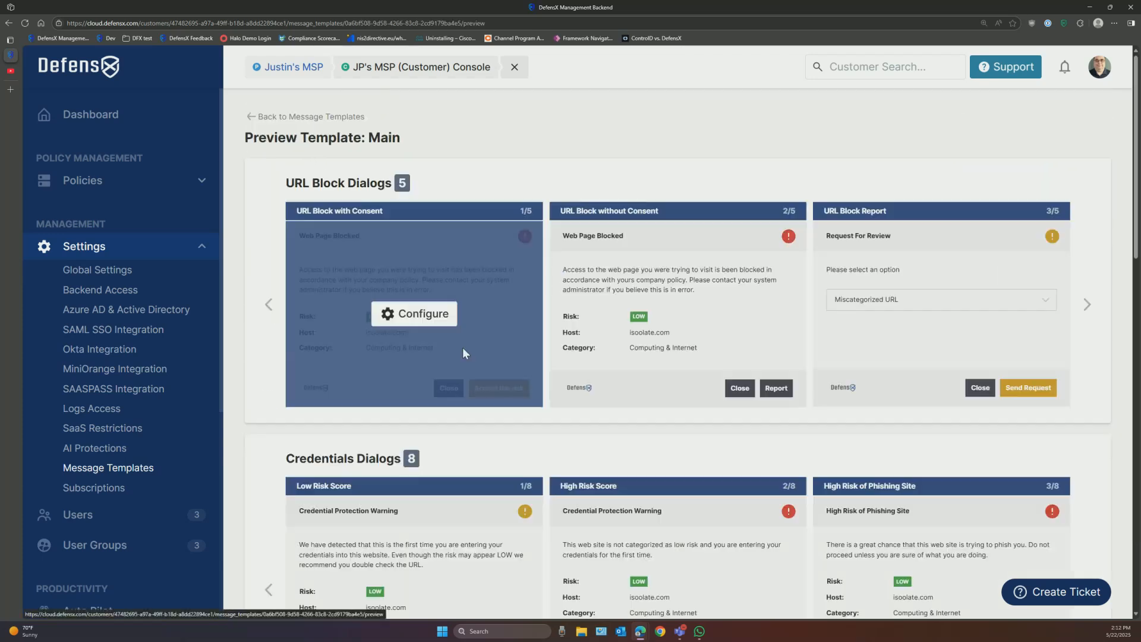
{"action": "scroll", "coordinate": [886, 338], "scroll_direction": "down", "scroll_amount": 2}
{"action": "scroll", "coordinate": [887, 338], "scroll_direction": "down", "scroll_amount": 2}
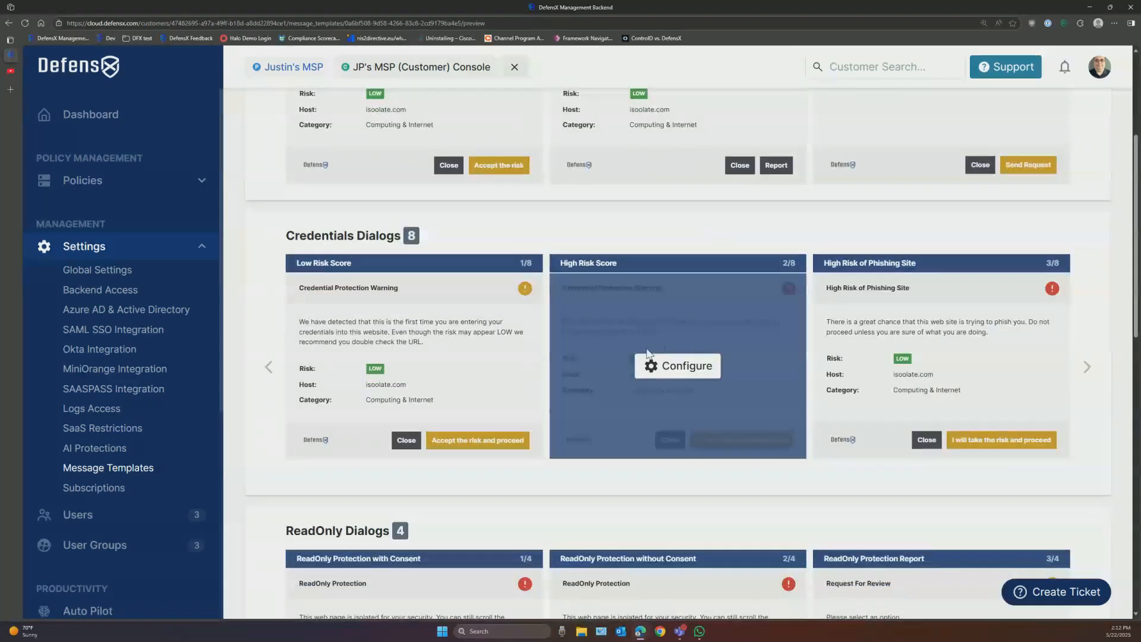
{"action": "scroll", "coordinate": [478, 351], "scroll_direction": "up", "scroll_amount": 4}
{"action": "left_click", "coordinate": [410, 315]}
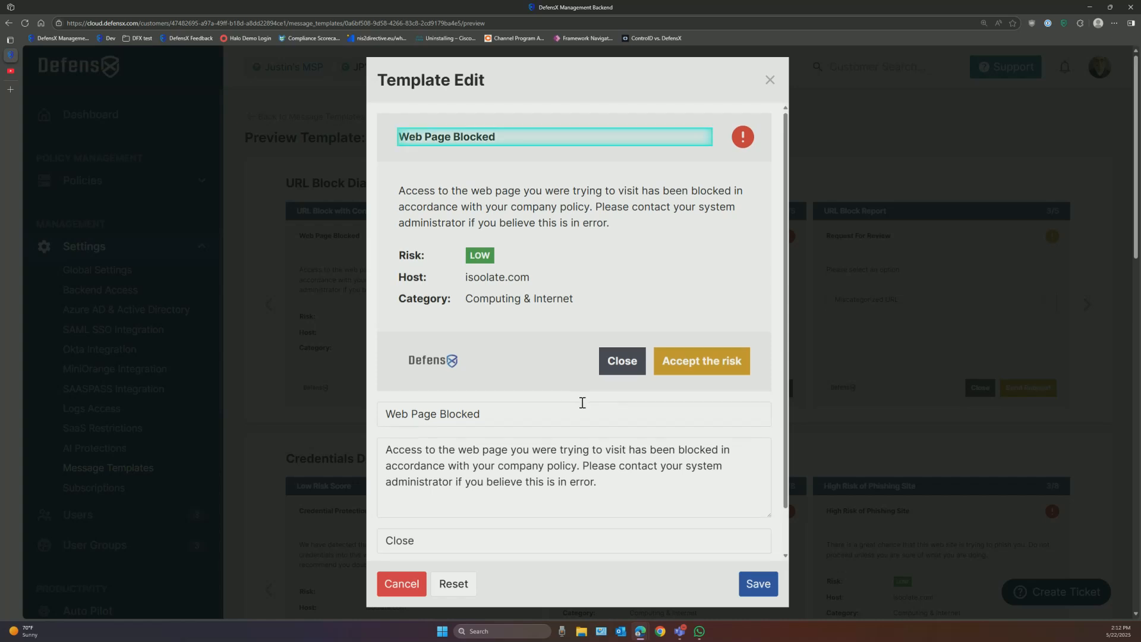
Step: Append text to the 'Accept the risk' button label, then discard it by closing the editor unsaved
{"action": "scroll", "coordinate": [583, 402], "scroll_direction": "down", "scroll_amount": 1}
{"action": "left_click", "coordinate": [481, 523]}
{"action": "type", "text": "???"}
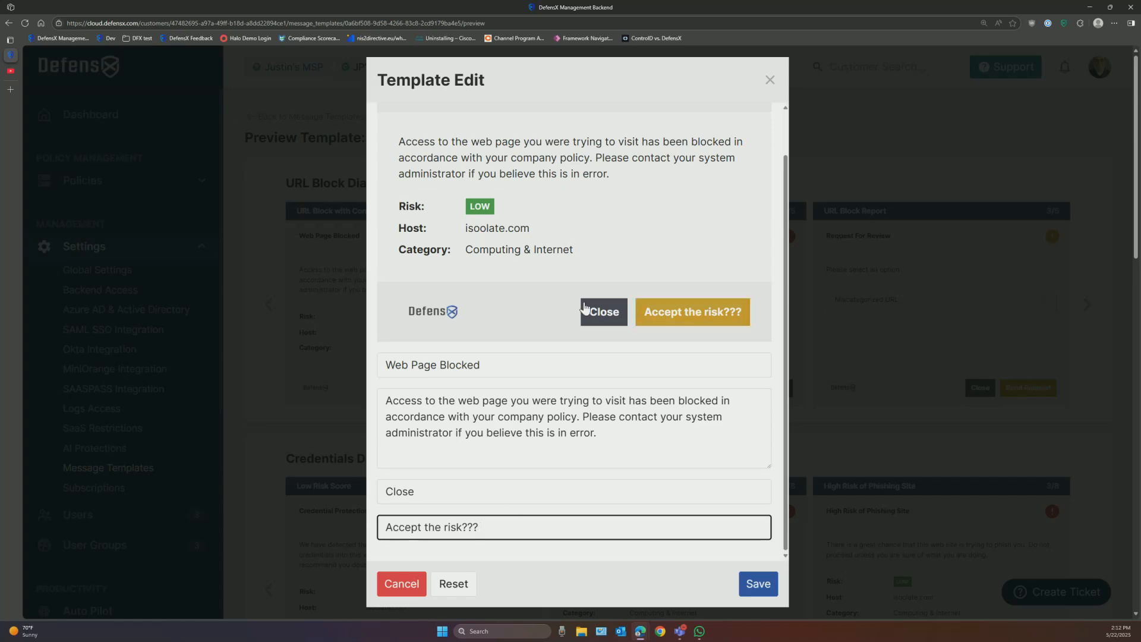
{"action": "left_click", "coordinate": [770, 80]}
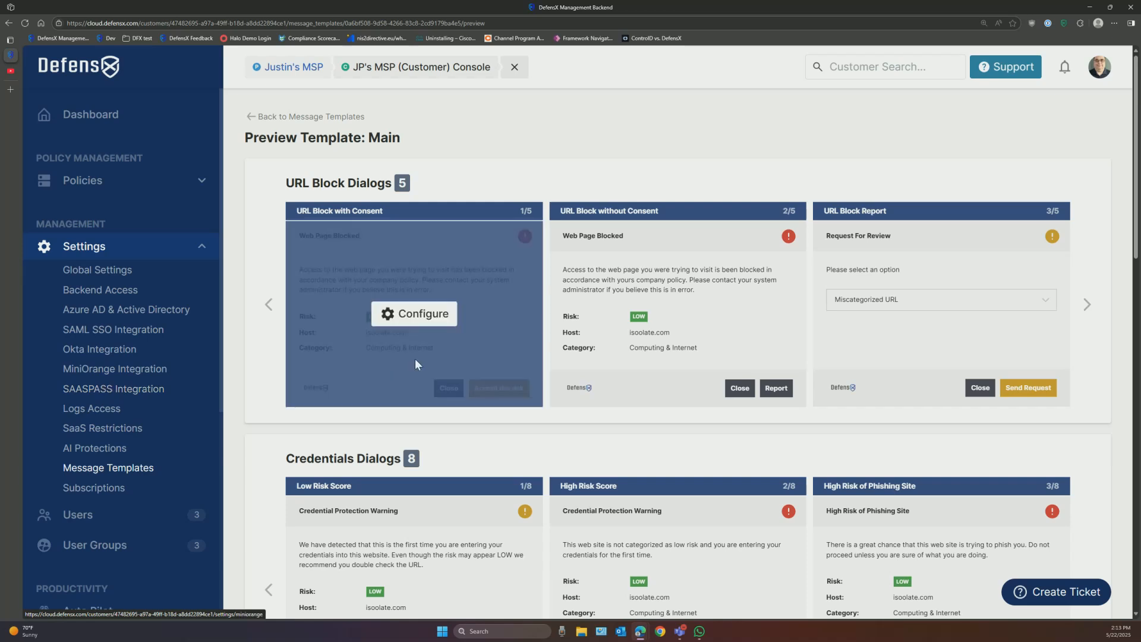
{"action": "mouse_move", "coordinate": [629, 343]}
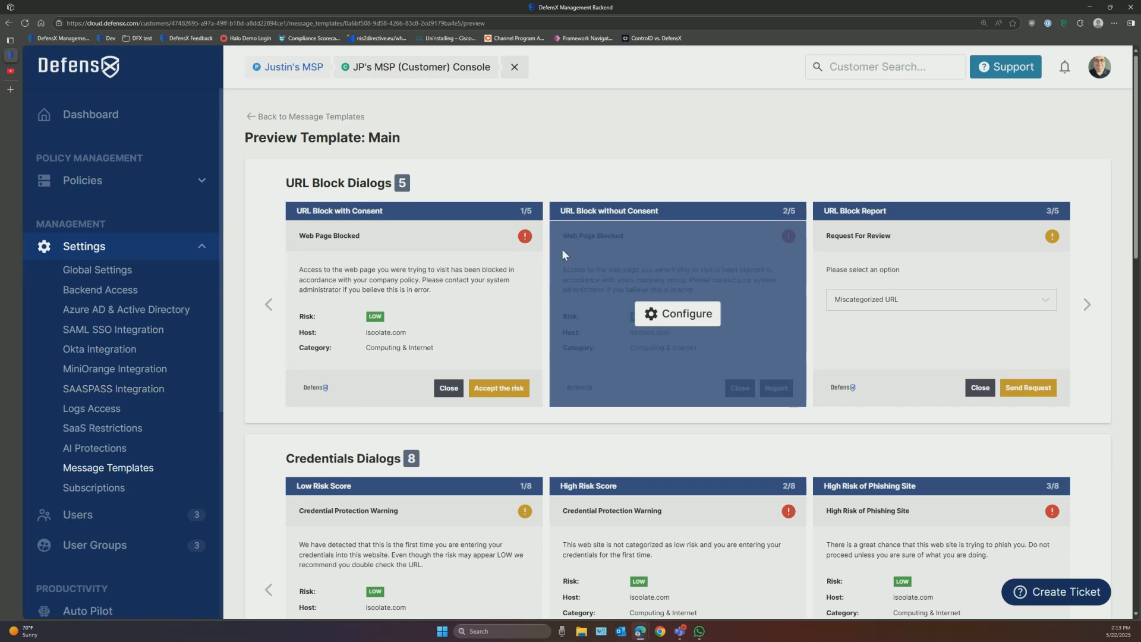
Step: Close the customer console and open Global Tools > Policy Group Templates at the MSP level
{"action": "left_click", "coordinate": [514, 67]}
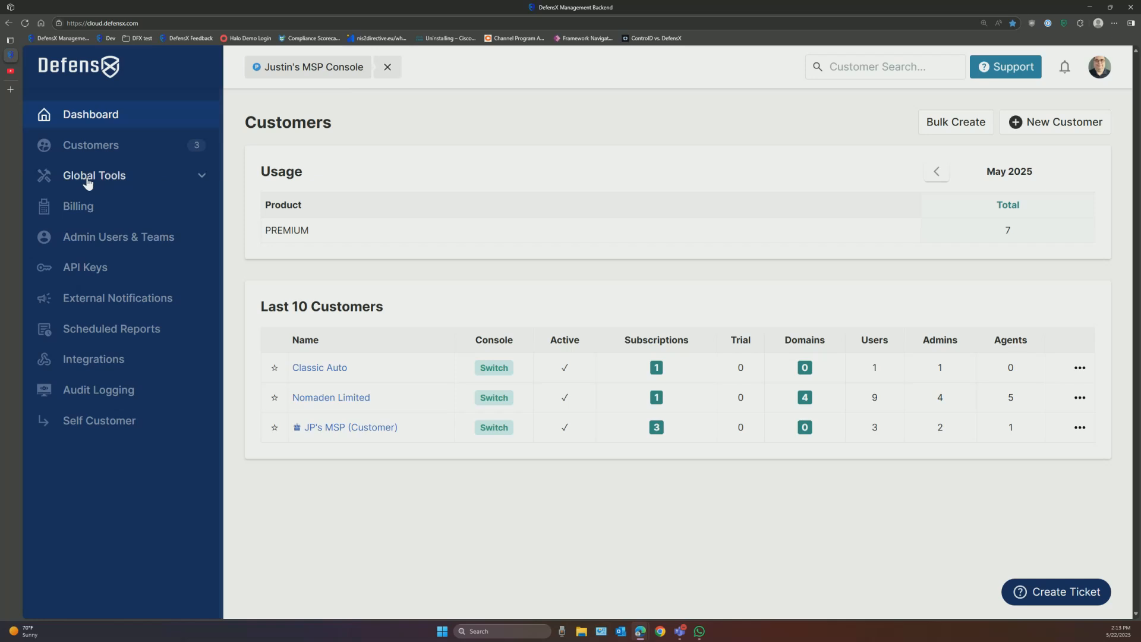
{"action": "left_click", "coordinate": [203, 177]}
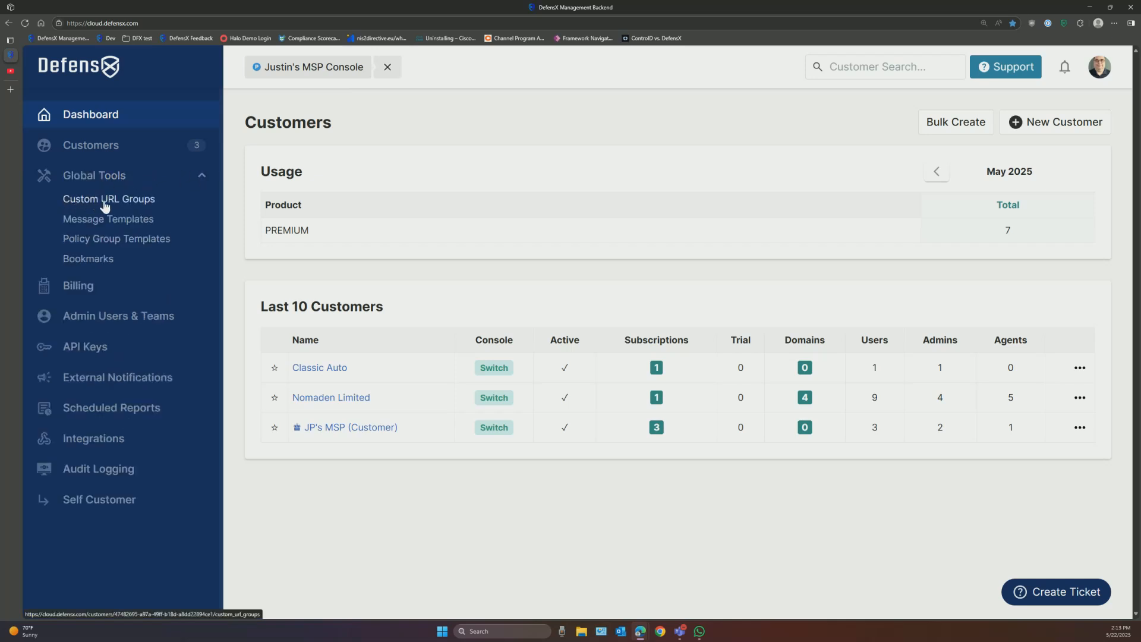
{"action": "left_click", "coordinate": [98, 241]}
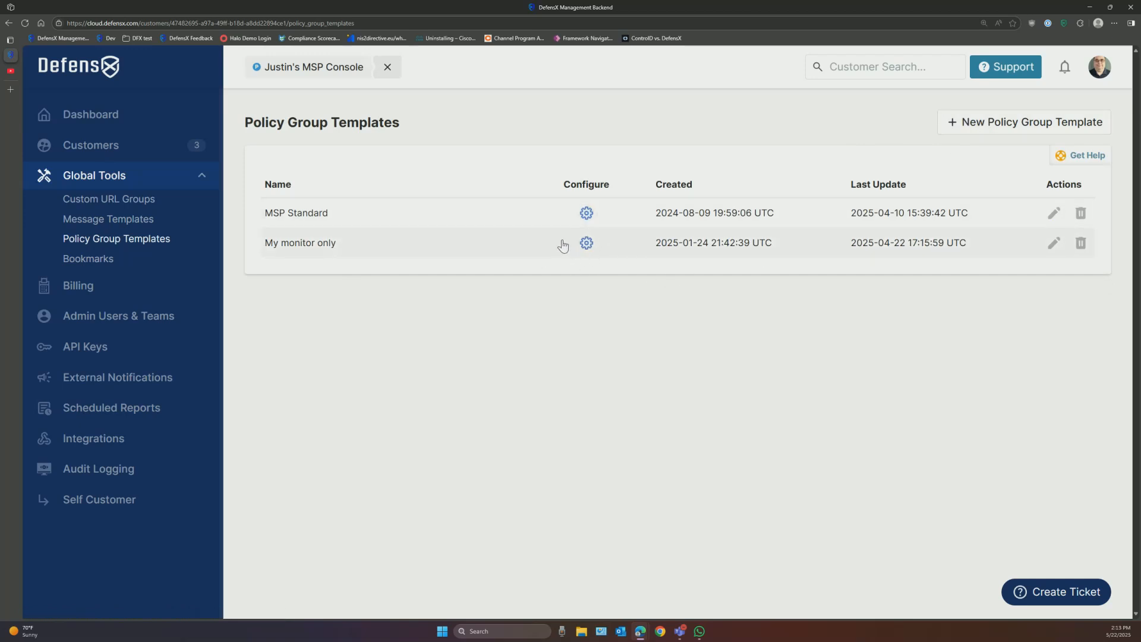
Step: Scroll through the MSP Standard template's configuration, then go back to Policy Group Templates
{"action": "left_click", "coordinate": [586, 214]}
{"action": "scroll", "coordinate": [618, 327], "scroll_direction": "down", "scroll_amount": 7}
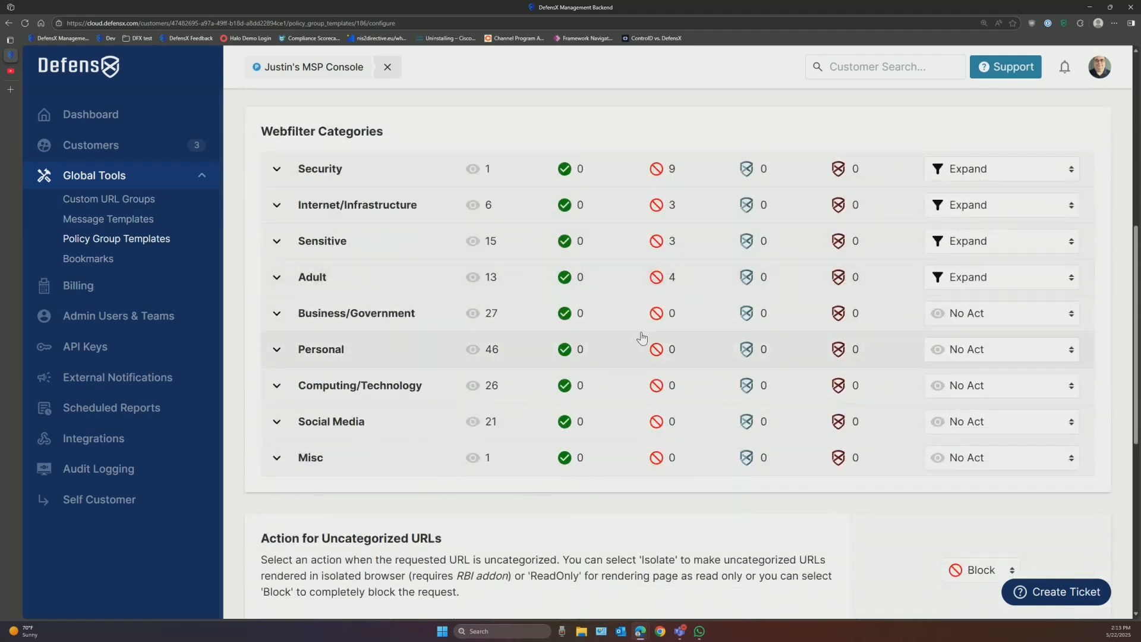
{"action": "scroll", "coordinate": [642, 336], "scroll_direction": "down", "scroll_amount": 2}
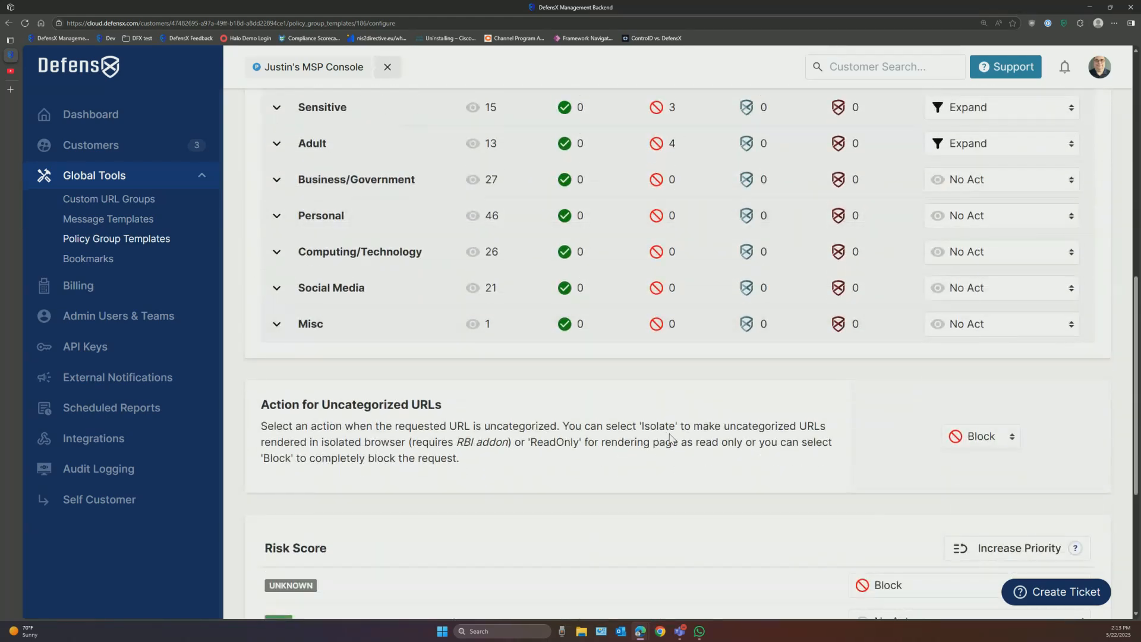
{"action": "scroll", "coordinate": [670, 439], "scroll_direction": "up", "scroll_amount": 3}
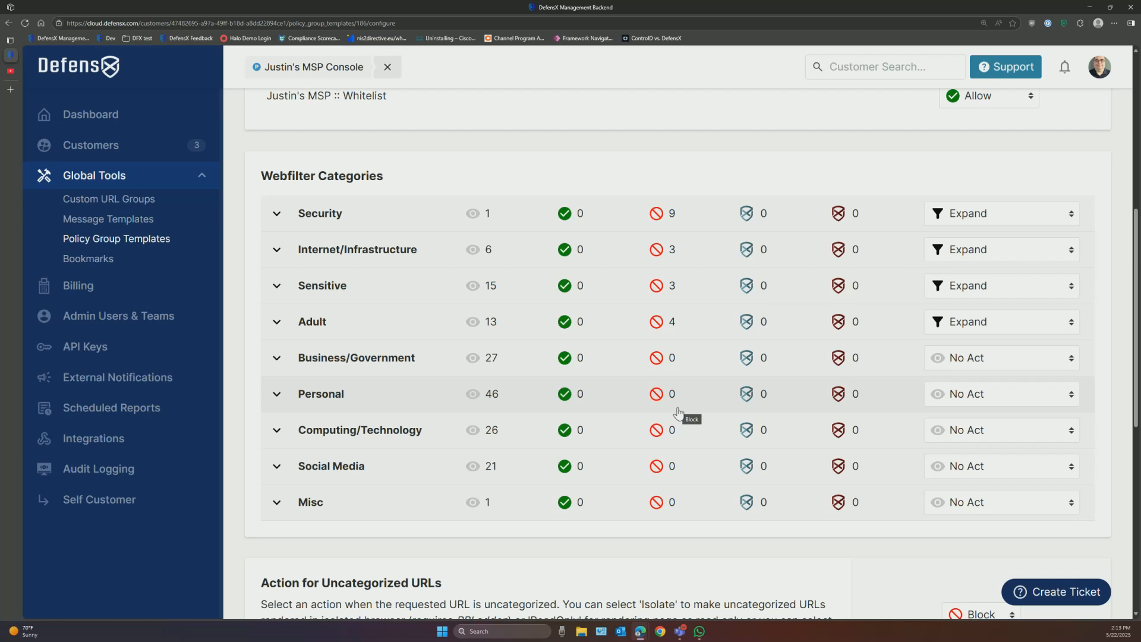
{"action": "scroll", "coordinate": [677, 412], "scroll_direction": "up", "scroll_amount": 7}
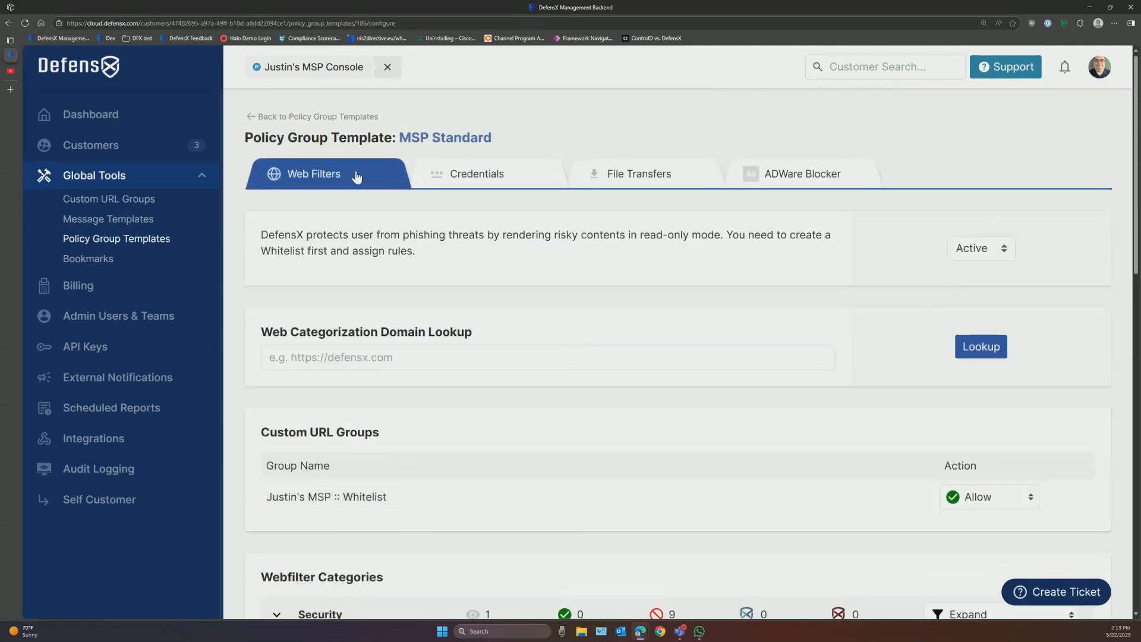
{"action": "left_click", "coordinate": [332, 117]}
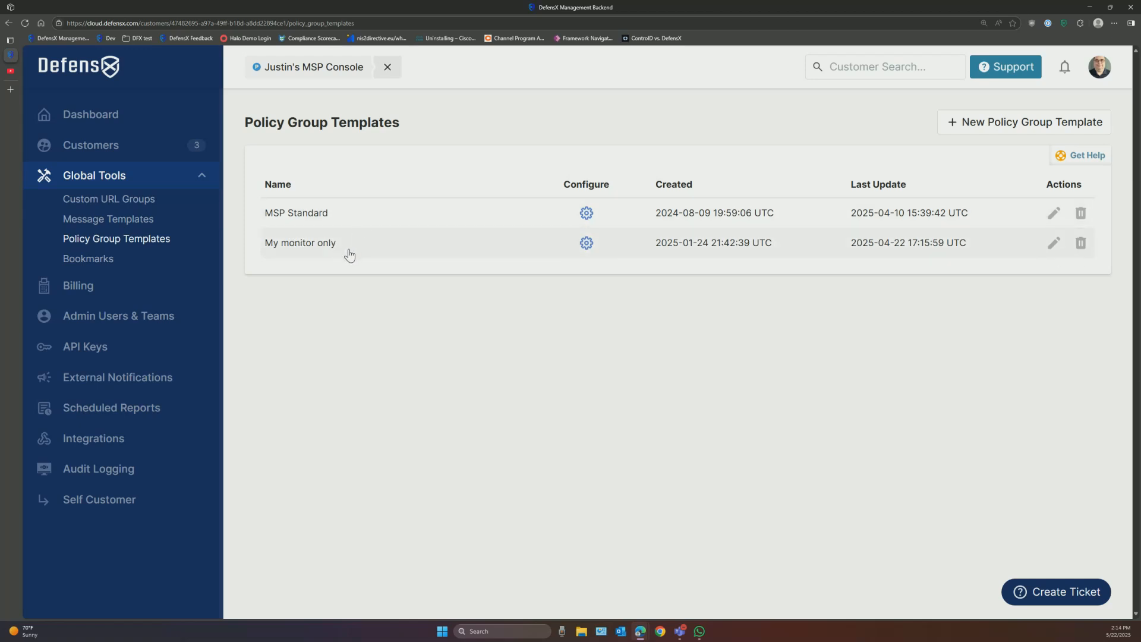
Step: Open the My monitor only template's configuration and browse the Security category's subcategories
{"action": "left_click", "coordinate": [585, 249]}
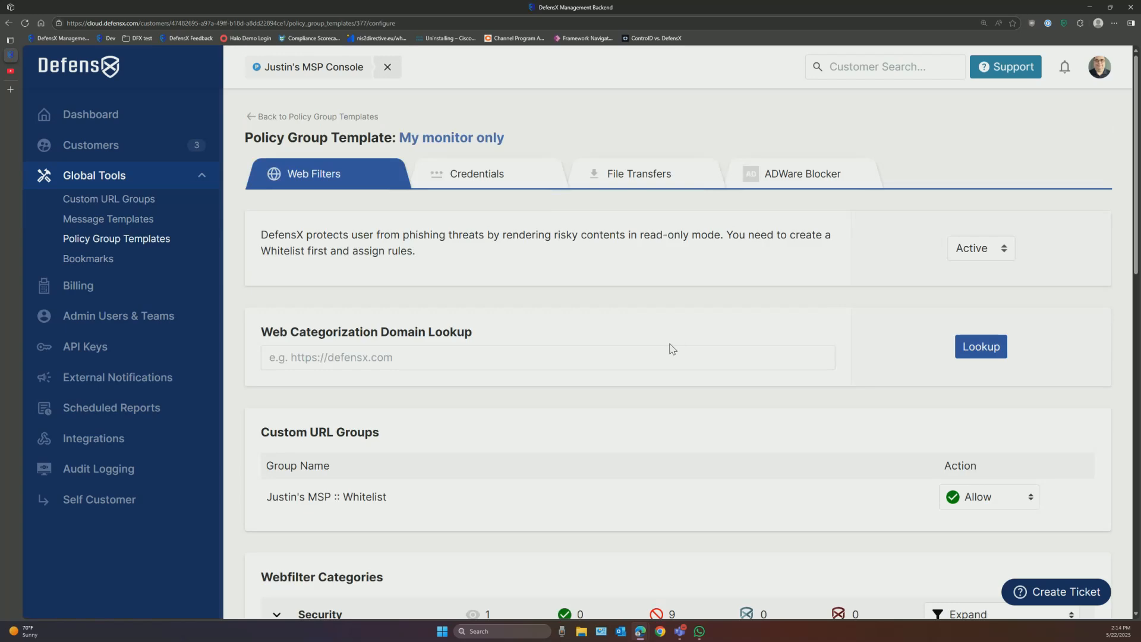
{"action": "scroll", "coordinate": [657, 285], "scroll_direction": "down", "scroll_amount": 3}
{"action": "left_click", "coordinate": [277, 391]}
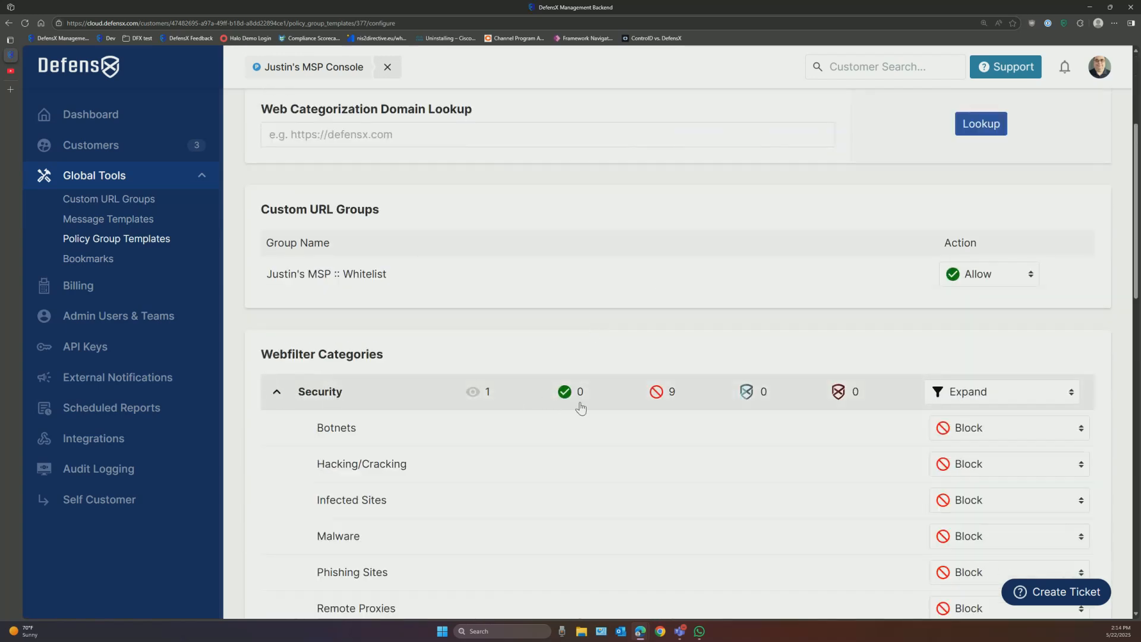
{"action": "scroll", "coordinate": [577, 406], "scroll_direction": "down", "scroll_amount": 4}
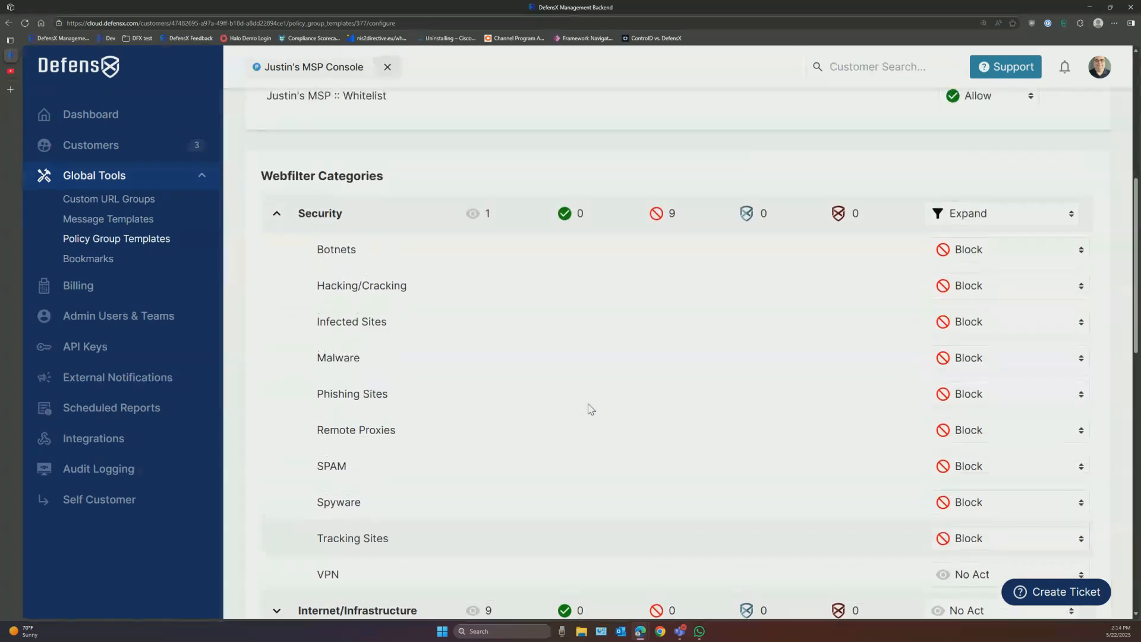
{"action": "scroll", "coordinate": [591, 409], "scroll_direction": "down", "scroll_amount": 7}
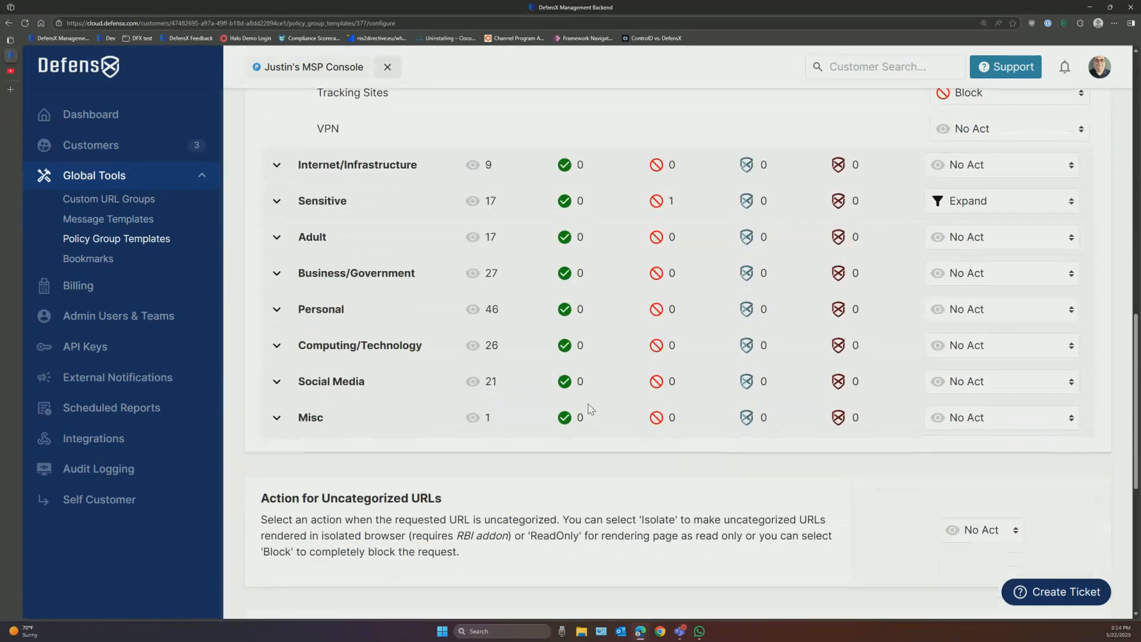
{"action": "scroll", "coordinate": [589, 409], "scroll_direction": "down", "scroll_amount": 3}
{"action": "scroll", "coordinate": [589, 410], "scroll_direction": "down", "scroll_amount": 2}
{"action": "scroll", "coordinate": [589, 410], "scroll_direction": "up", "scroll_amount": 6}
{"action": "scroll", "coordinate": [587, 408], "scroll_direction": "up", "scroll_amount": 5}
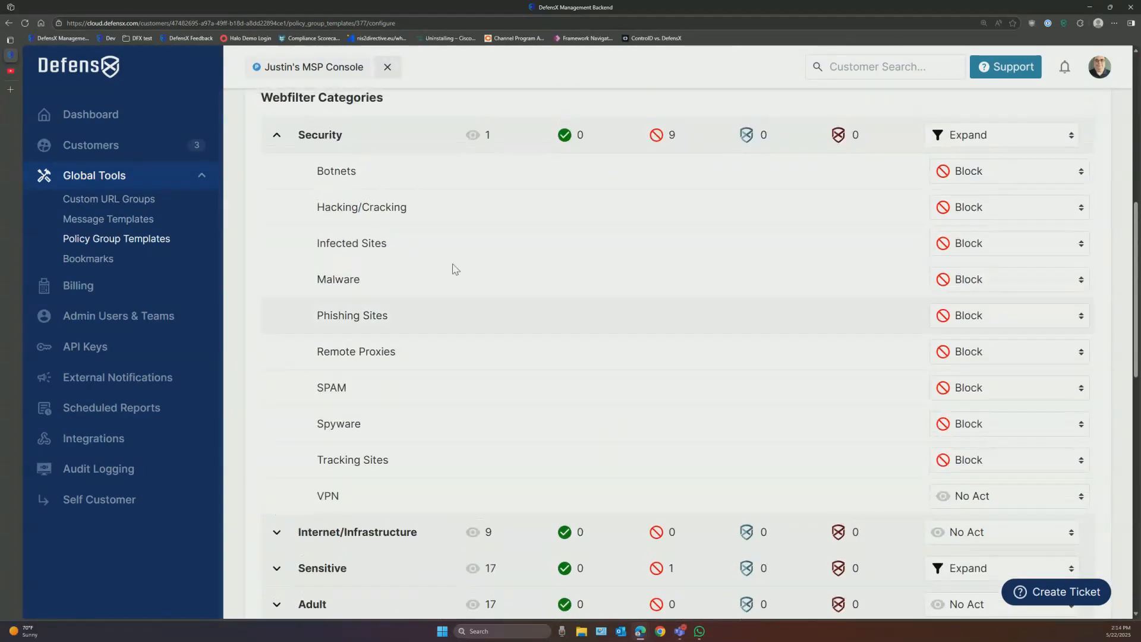
{"action": "left_click", "coordinate": [273, 146]}
{"action": "scroll", "coordinate": [518, 327], "scroll_direction": "up", "scroll_amount": 8}
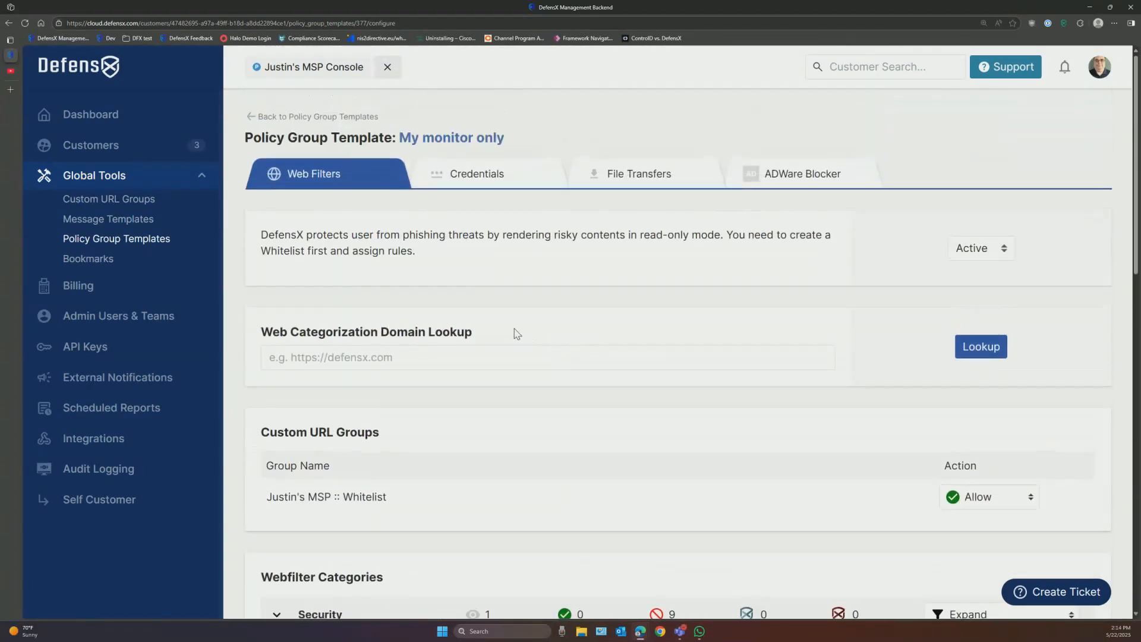
Step: Switch the Credentials default action to Block and back to Allow, then view File Transfers and ADWare Blocker
{"action": "left_click", "coordinate": [476, 176]}
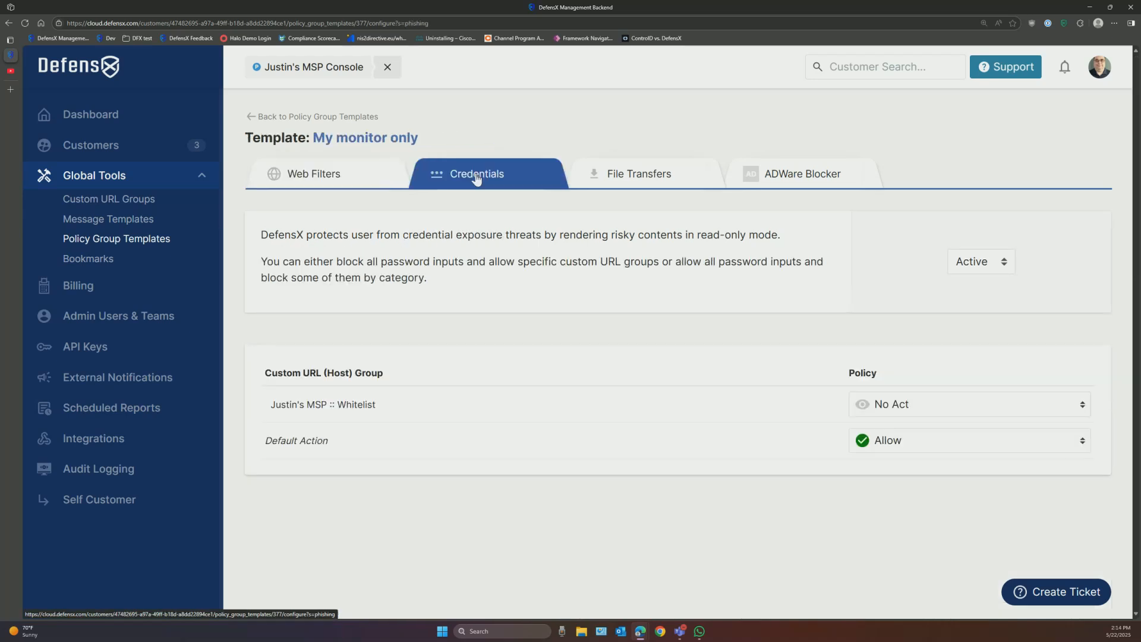
{"action": "left_click", "coordinate": [903, 448]}
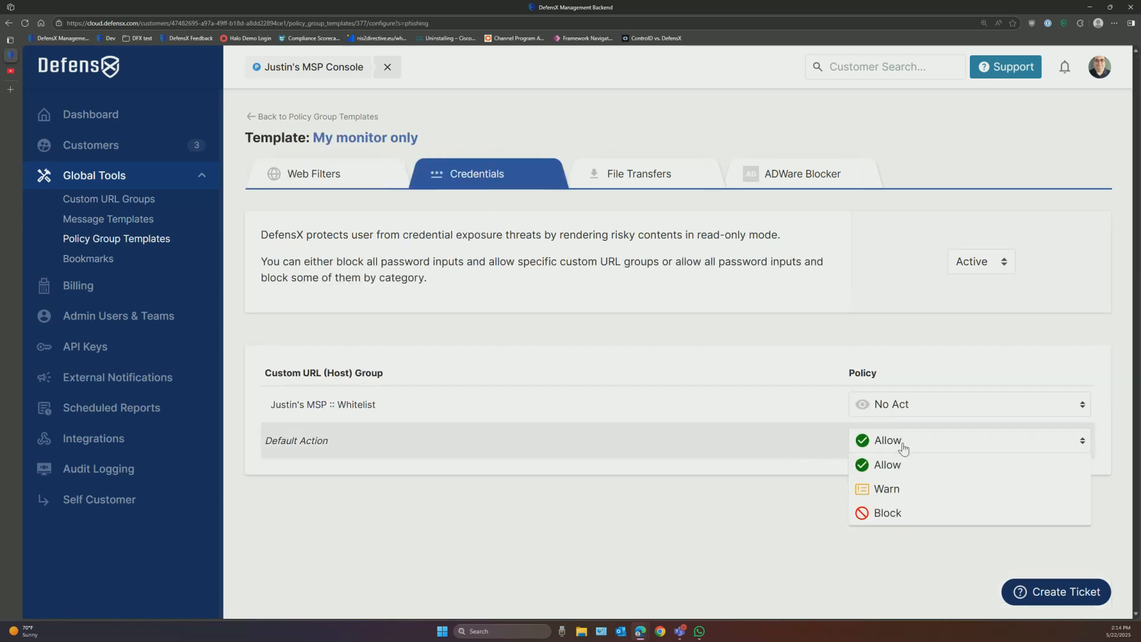
{"action": "left_click", "coordinate": [889, 512]}
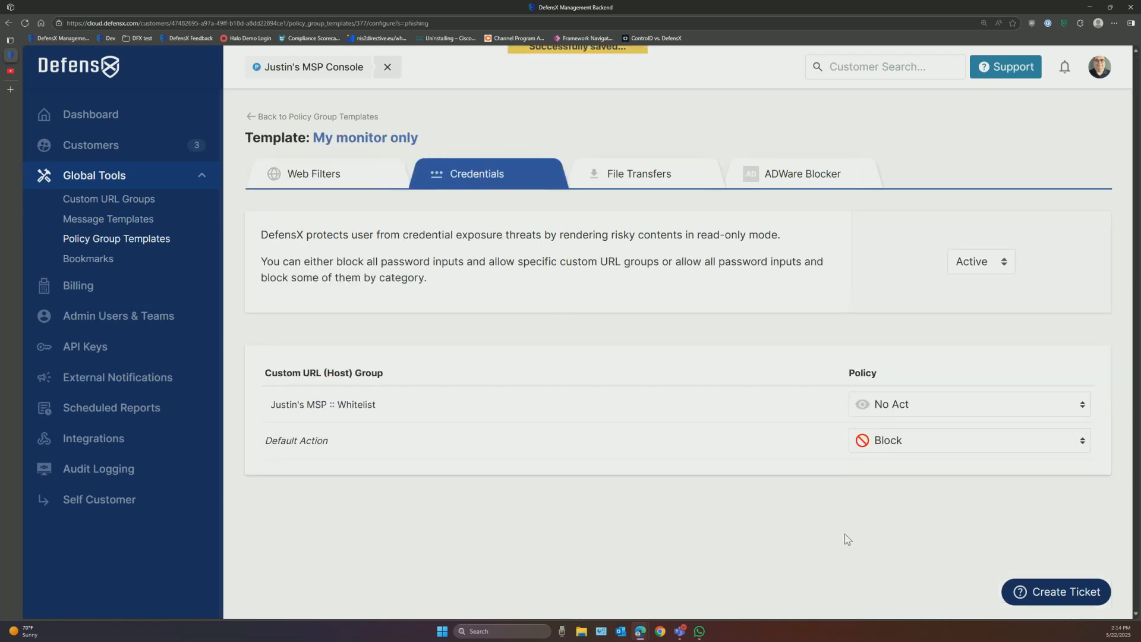
{"action": "left_click", "coordinate": [886, 450]}
{"action": "left_click", "coordinate": [886, 464]}
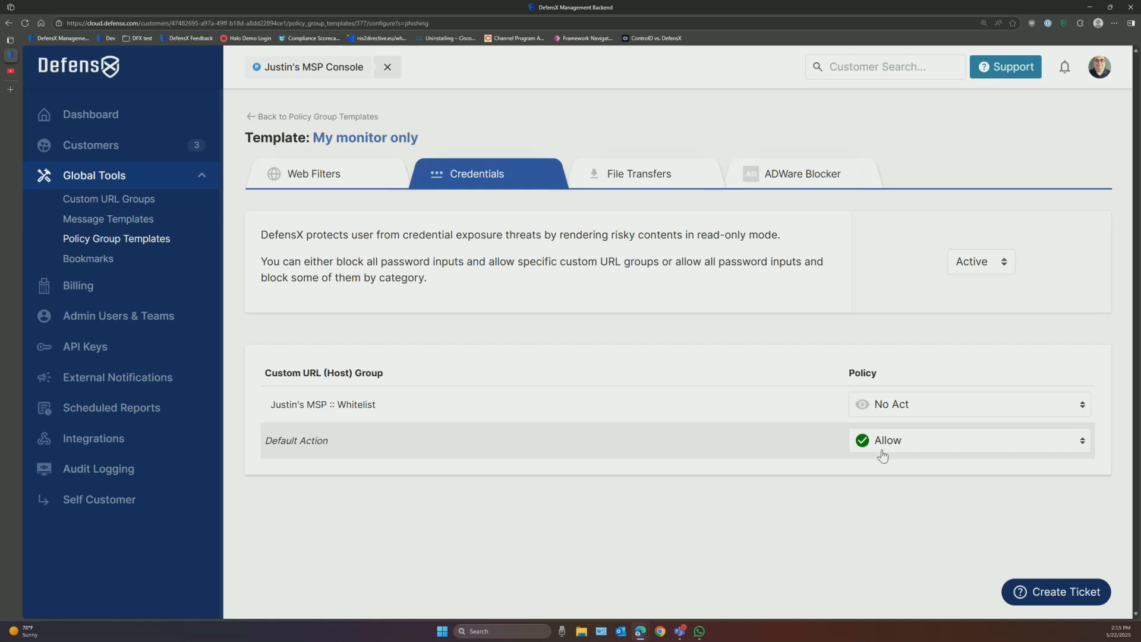
{"action": "left_click", "coordinate": [656, 181]}
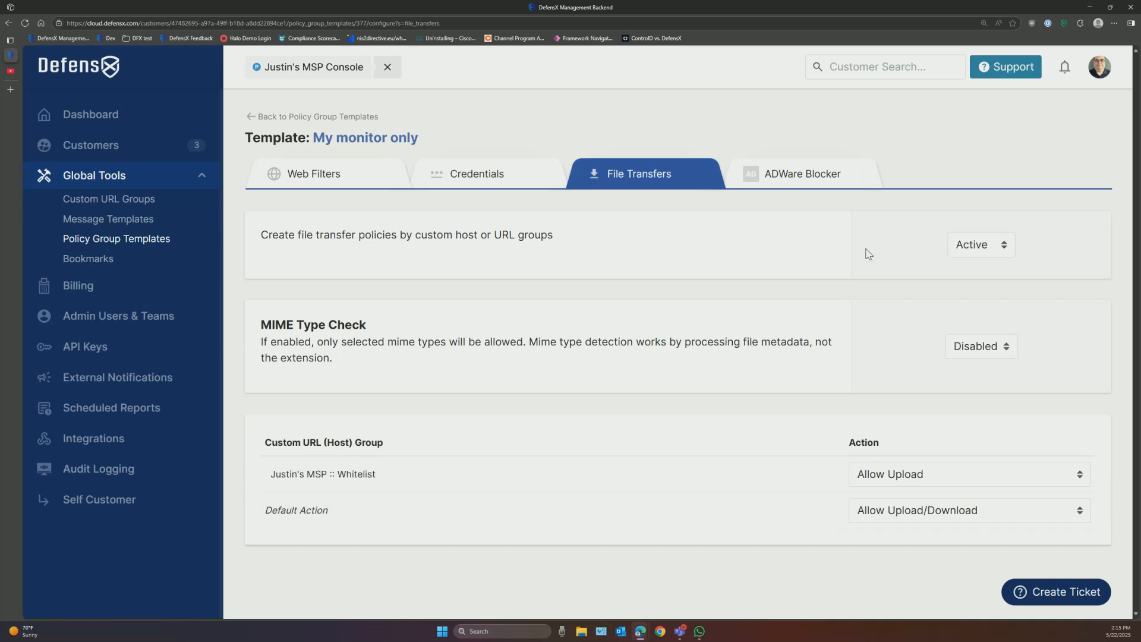
{"action": "left_click", "coordinate": [807, 178]}
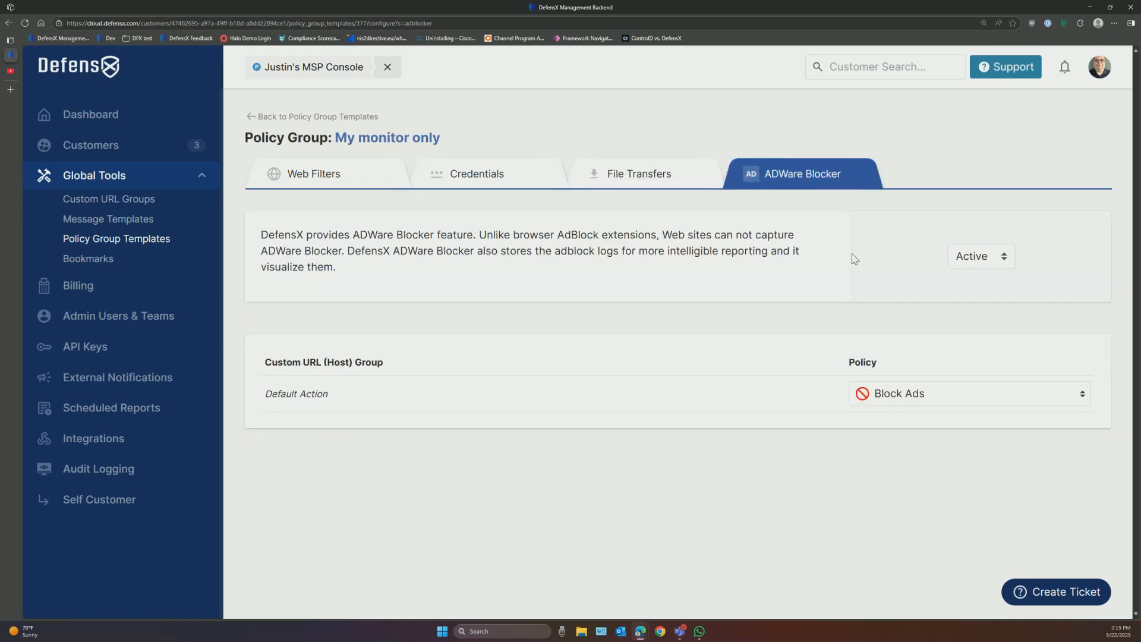
Step: Return to the templates list and reopen the MSP Standard template's configuration
{"action": "left_click", "coordinate": [334, 117]}
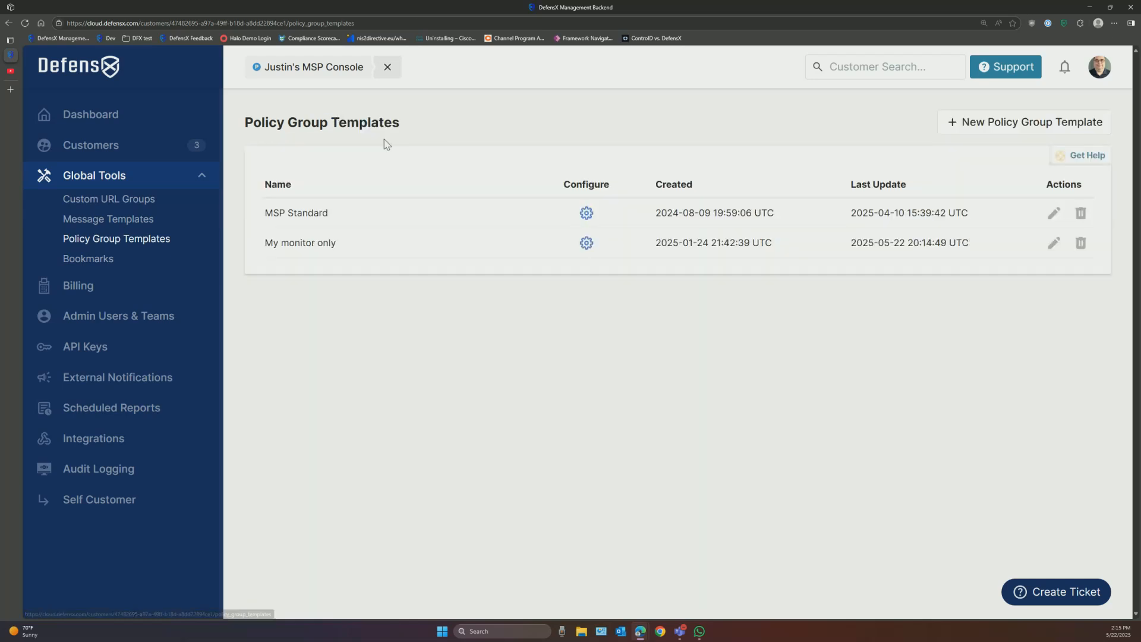
{"action": "left_click", "coordinate": [587, 213]}
{"action": "scroll", "coordinate": [677, 331], "scroll_direction": "down", "scroll_amount": 7}
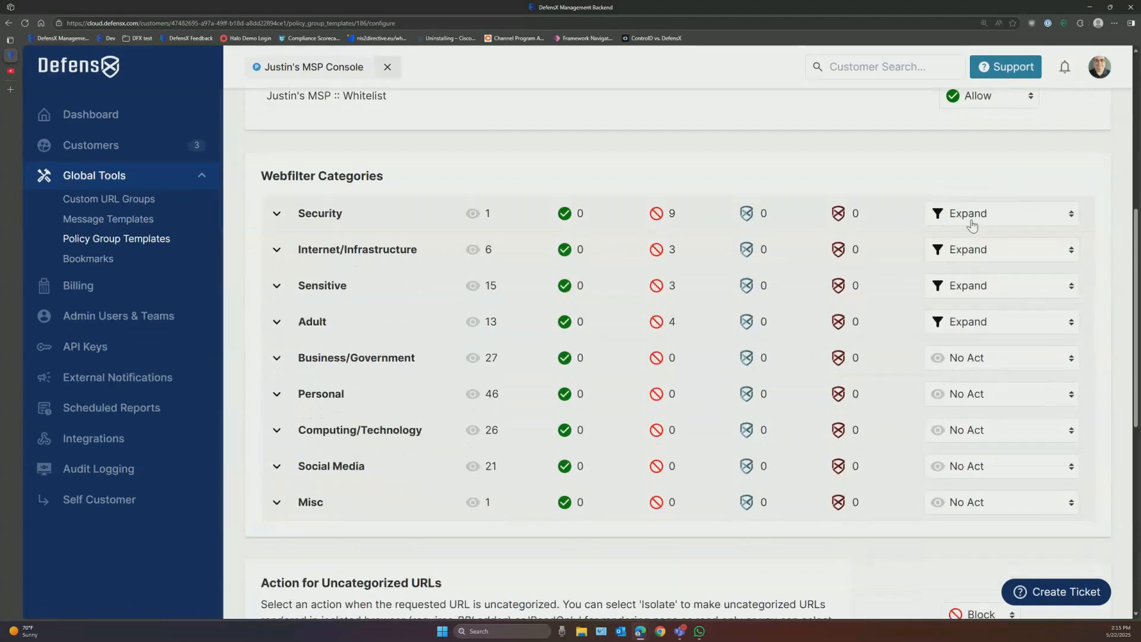
{"action": "scroll", "coordinate": [683, 374], "scroll_direction": "down", "scroll_amount": 7}
{"action": "scroll", "coordinate": [687, 376], "scroll_direction": "up", "scroll_amount": 10}
{"action": "scroll", "coordinate": [700, 383], "scroll_direction": "up", "scroll_amount": 3}
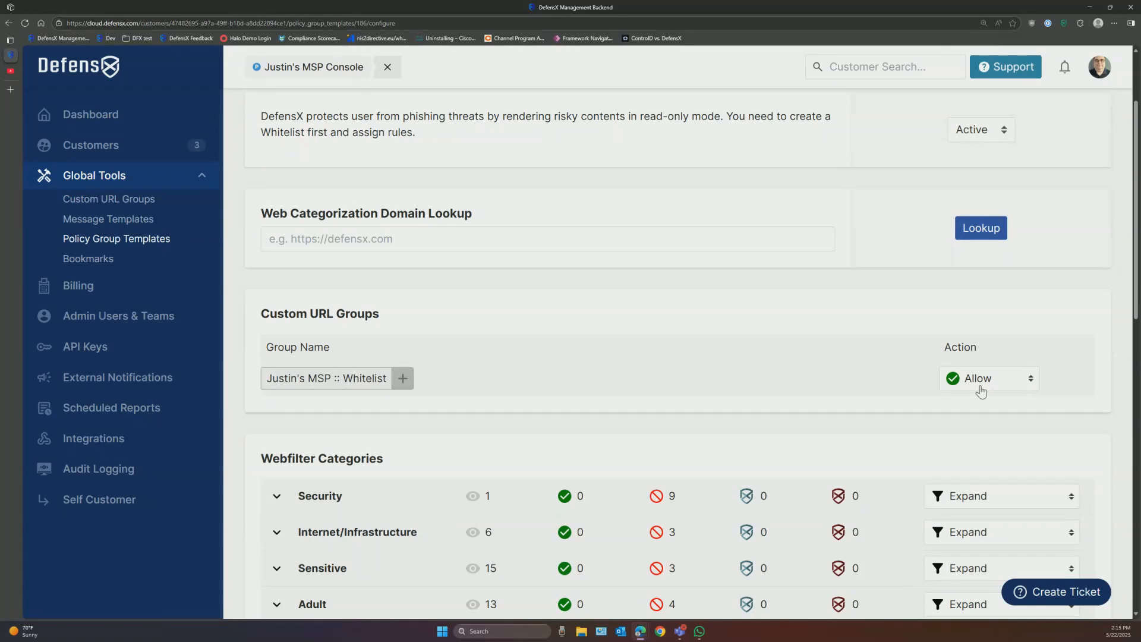
Step: Expand and collapse the Internet/Infrastructure and Adult web filter categories
{"action": "scroll", "coordinate": [595, 481], "scroll_direction": "down", "scroll_amount": 2}
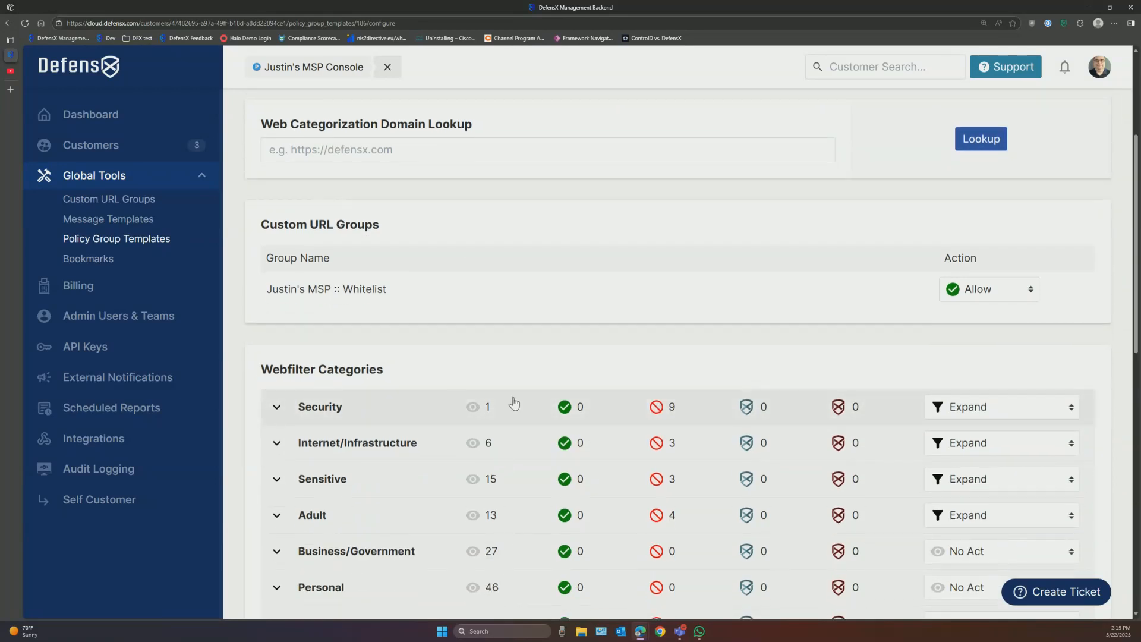
{"action": "left_click", "coordinate": [277, 444]}
{"action": "scroll", "coordinate": [484, 454], "scroll_direction": "down", "scroll_amount": 4}
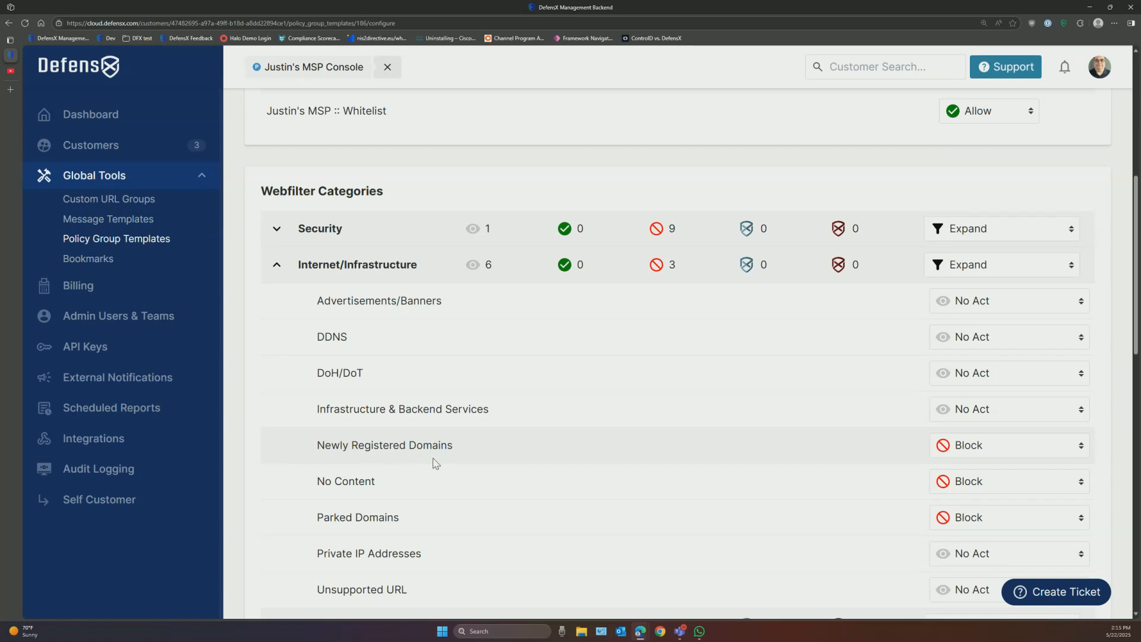
{"action": "left_click", "coordinate": [278, 285]}
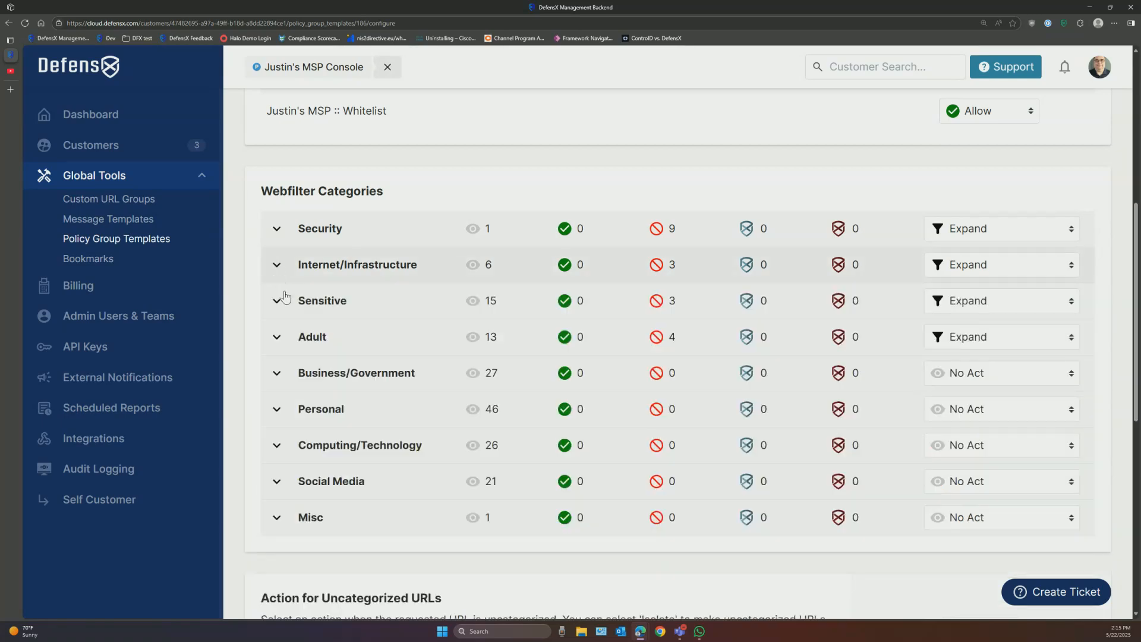
{"action": "left_click", "coordinate": [276, 344]}
{"action": "scroll", "coordinate": [820, 444], "scroll_direction": "down", "scroll_amount": 2}
{"action": "left_click", "coordinate": [278, 249]}
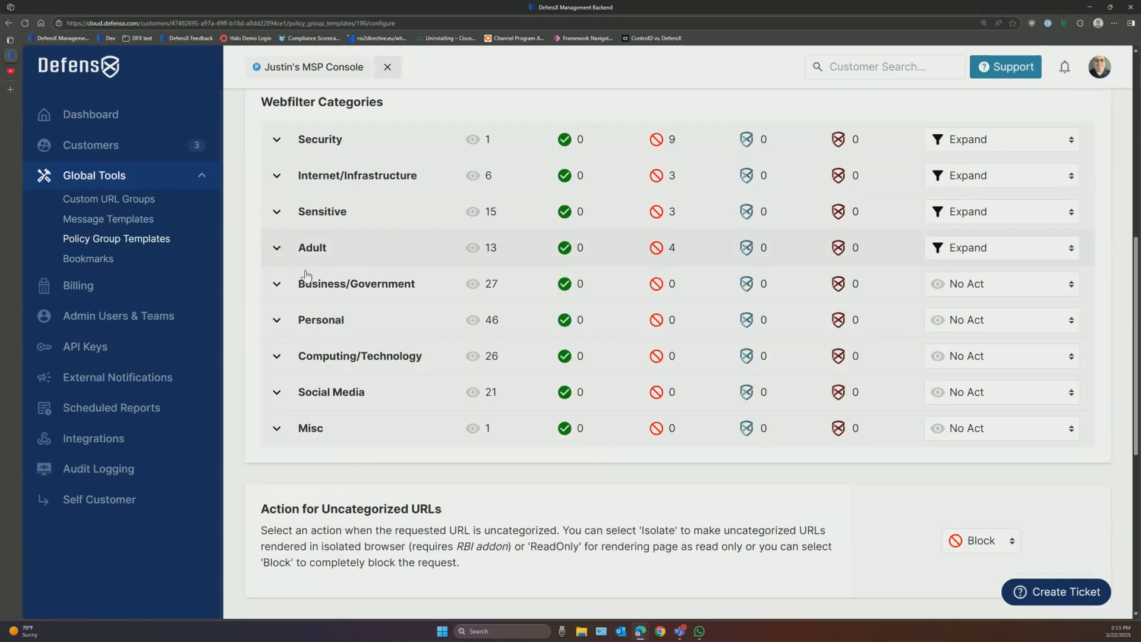
Step: Scroll through the MSP Standard template's Risk Score settings
{"action": "scroll", "coordinate": [832, 392], "scroll_direction": "down", "scroll_amount": 3}
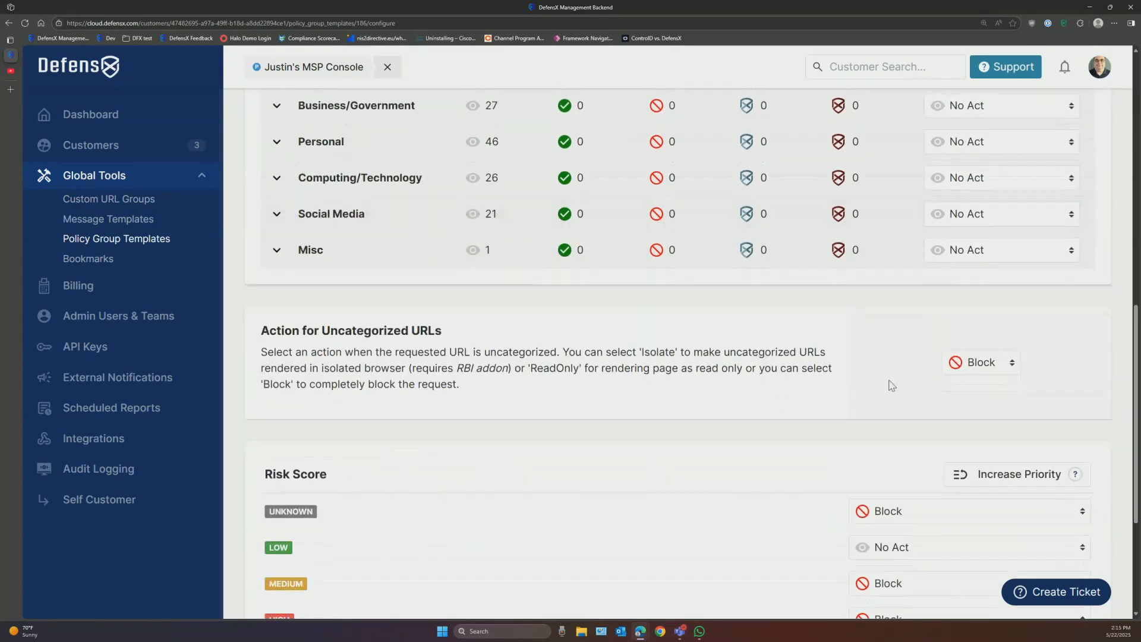
{"action": "scroll", "coordinate": [1041, 387], "scroll_direction": "down", "scroll_amount": 3}
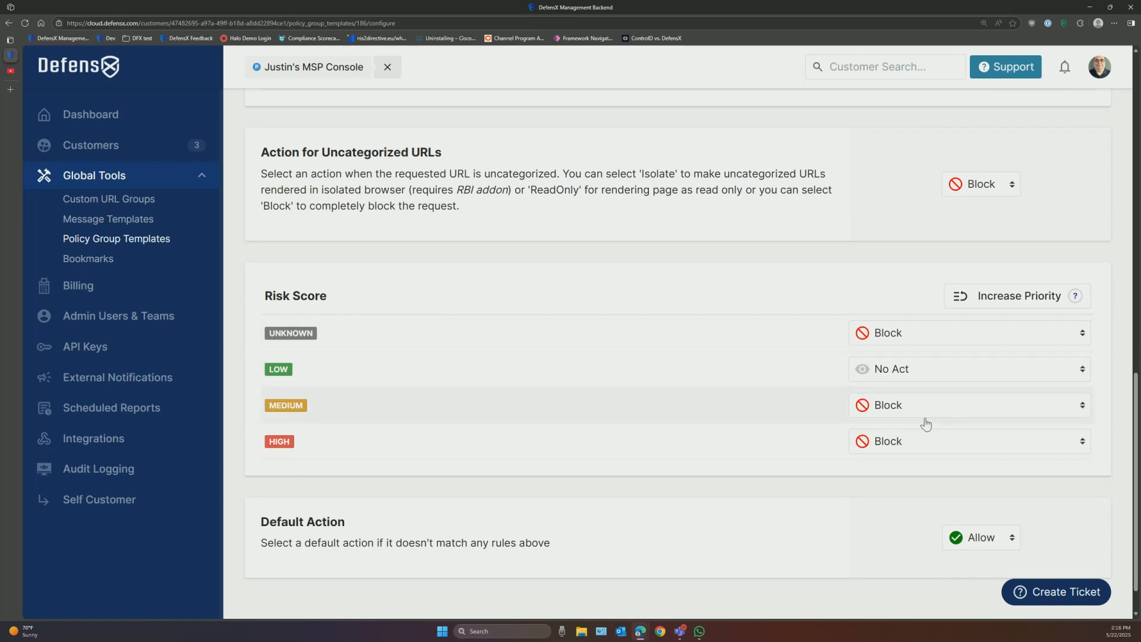
{"action": "scroll", "coordinate": [900, 463], "scroll_direction": "up", "scroll_amount": 10}
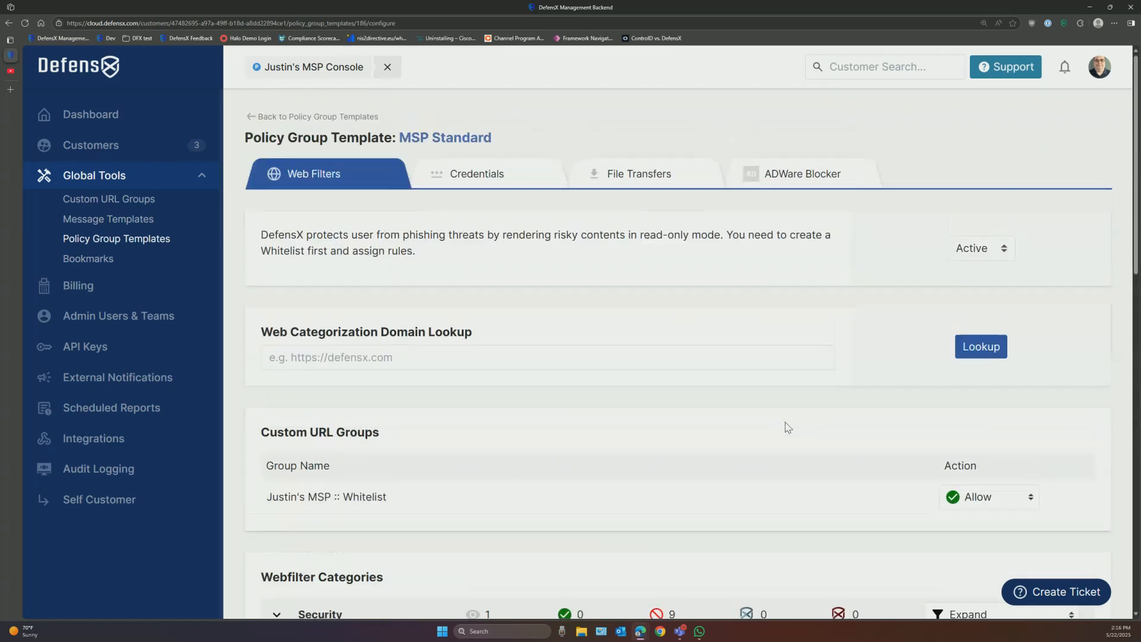
{"action": "scroll", "coordinate": [691, 397], "scroll_direction": "down", "scroll_amount": 7}
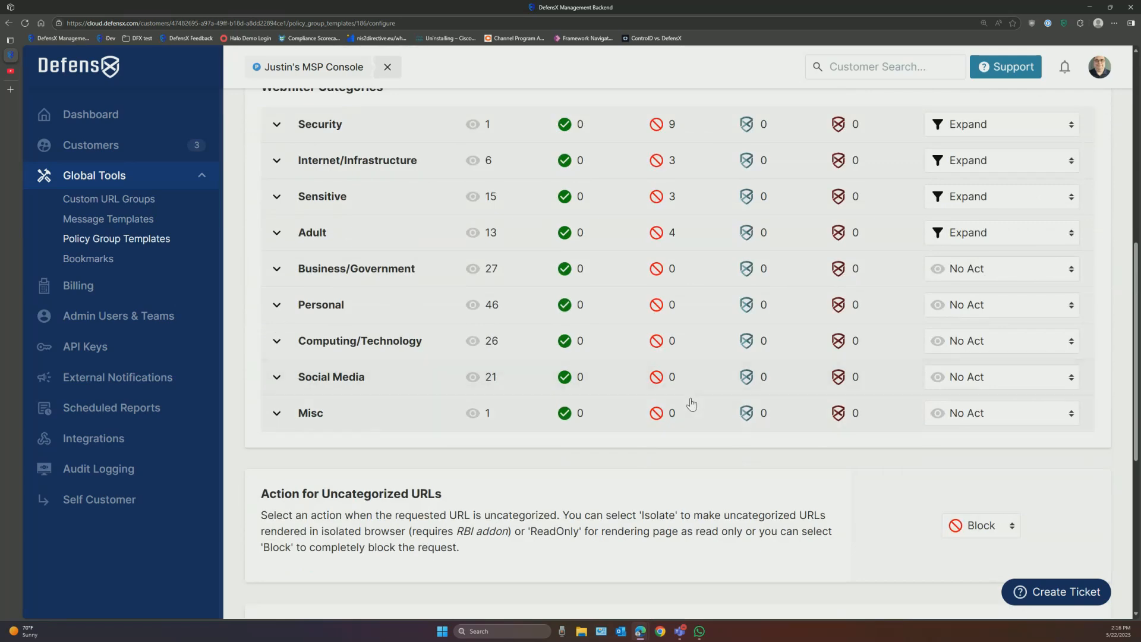
{"action": "scroll", "coordinate": [691, 403], "scroll_direction": "up", "scroll_amount": 7}
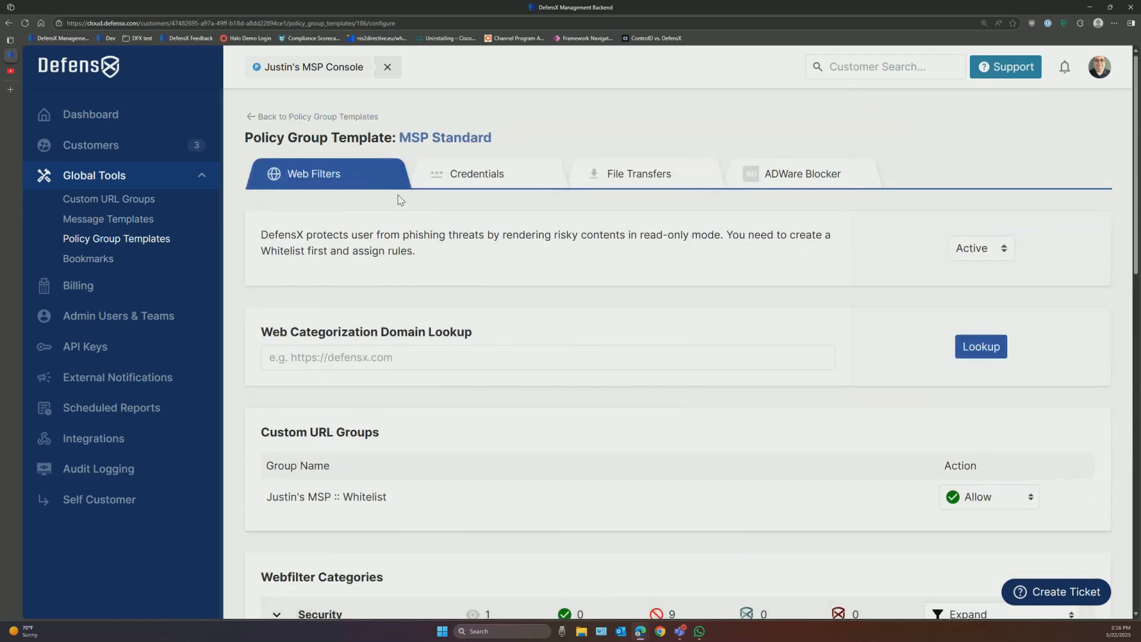
Step: Begin a new customer from the Customers list and enter the name Acme test corp
{"action": "left_click", "coordinate": [100, 147]}
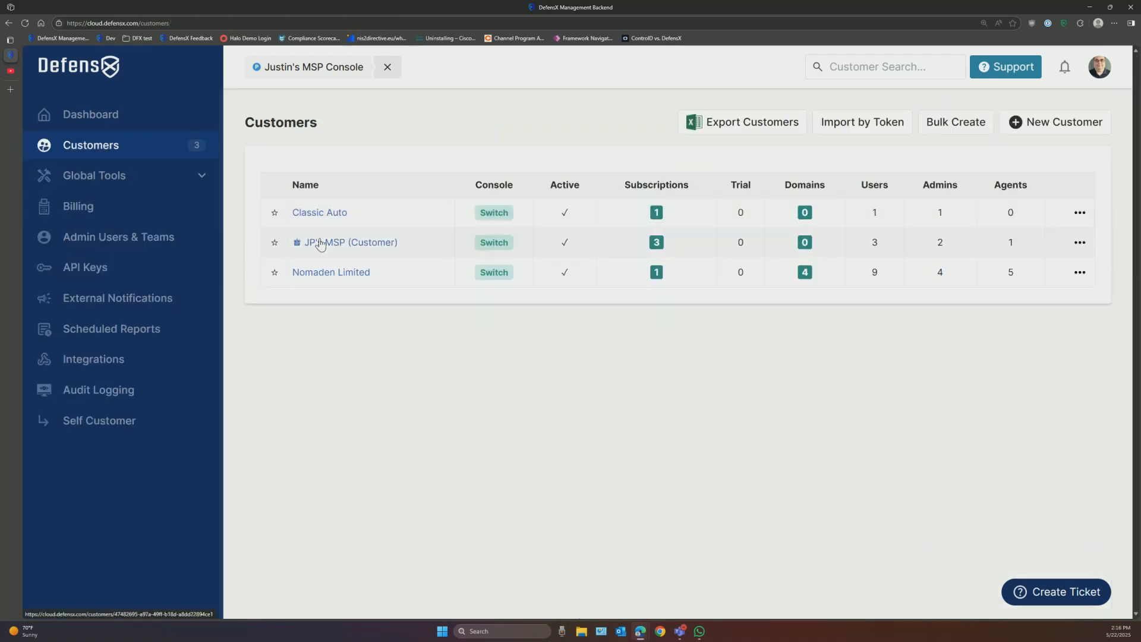
{"action": "left_click", "coordinate": [1056, 126]}
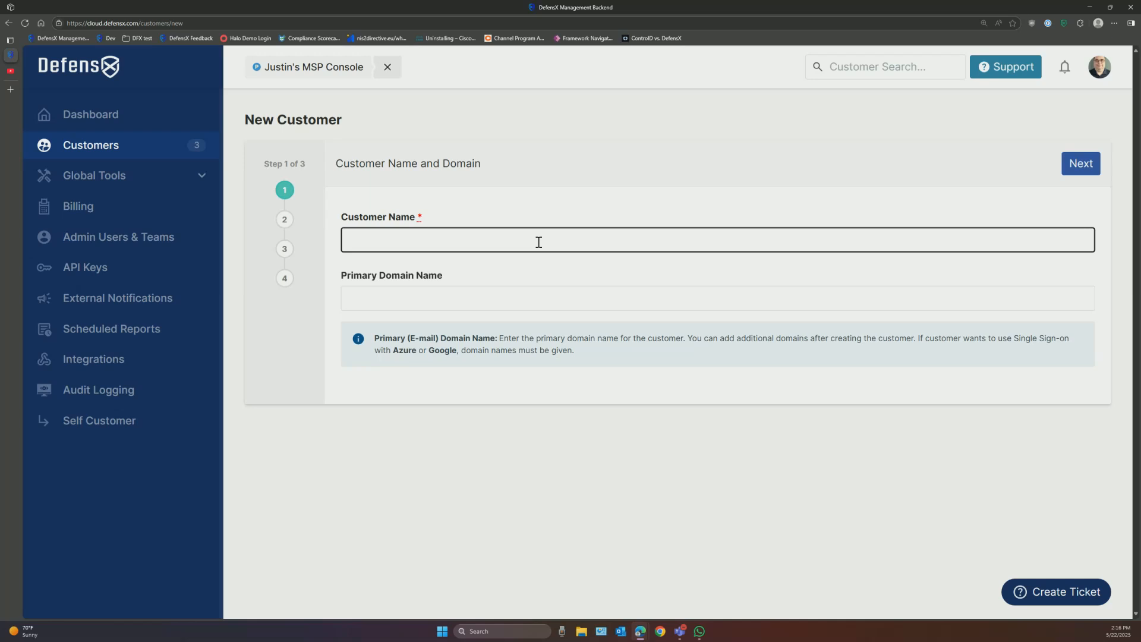
{"action": "type", "text": "me tre"}
{"action": "left_click", "coordinate": [414, 299]}
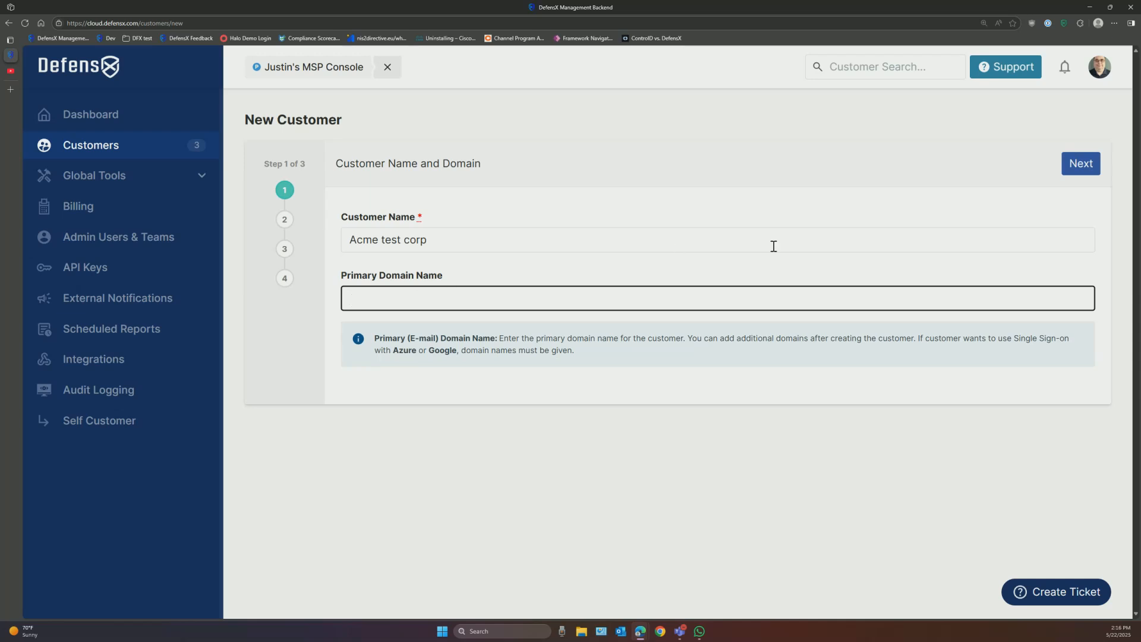
Step: Set the initial subscription to CORE+ with Trial status
{"action": "left_click", "coordinate": [1081, 163]}
{"action": "left_click", "coordinate": [417, 352]}
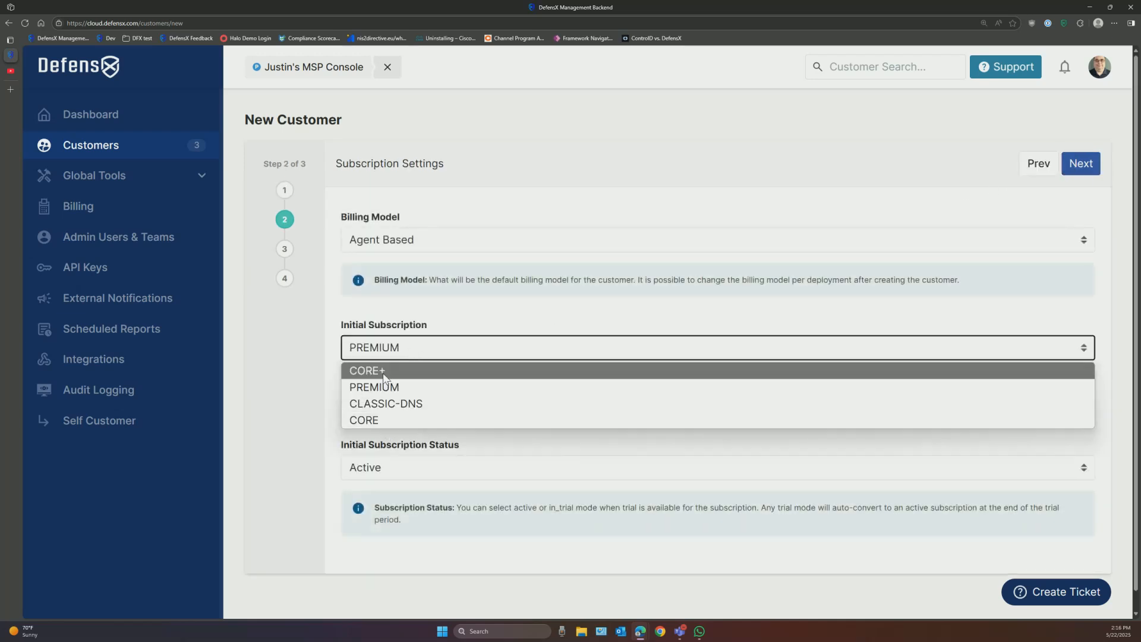
{"action": "left_click", "coordinate": [364, 371]}
{"action": "left_click", "coordinate": [427, 472]}
{"action": "left_click", "coordinate": [393, 491]}
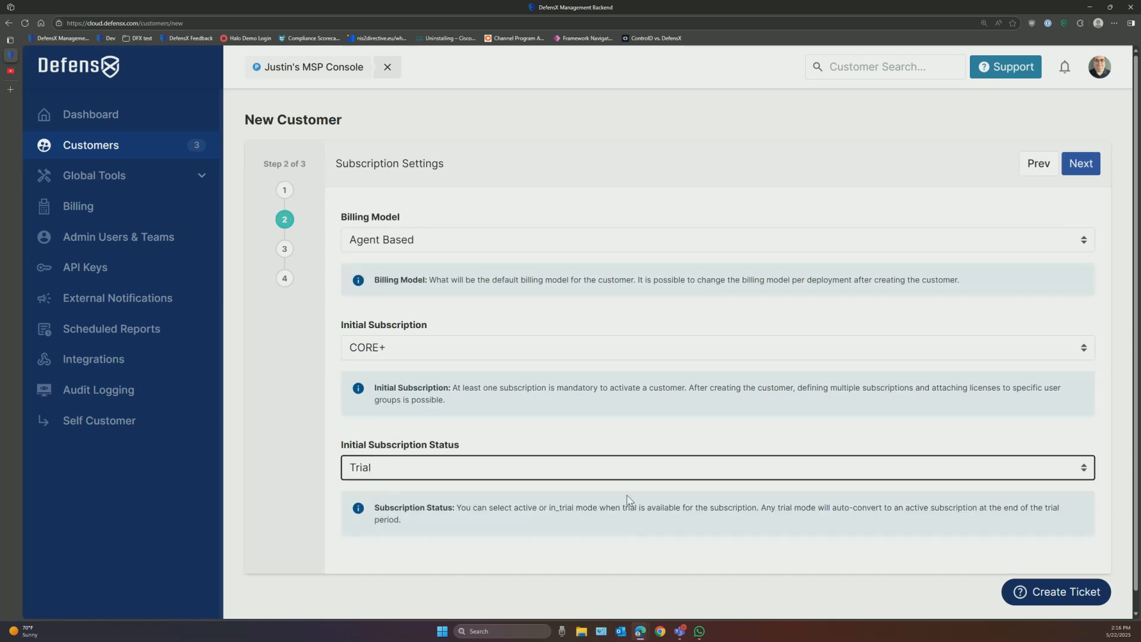
Step: Choose the My monitor only security level and the Main message template, then create the customer
{"action": "left_click", "coordinate": [1084, 168]}
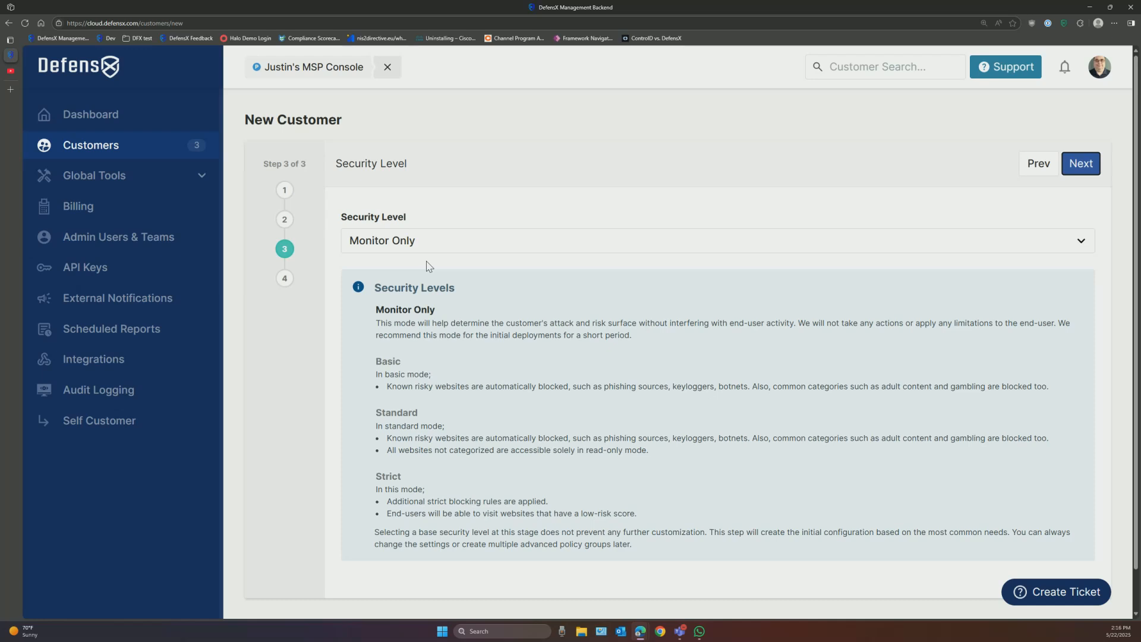
{"action": "left_click", "coordinate": [410, 243]}
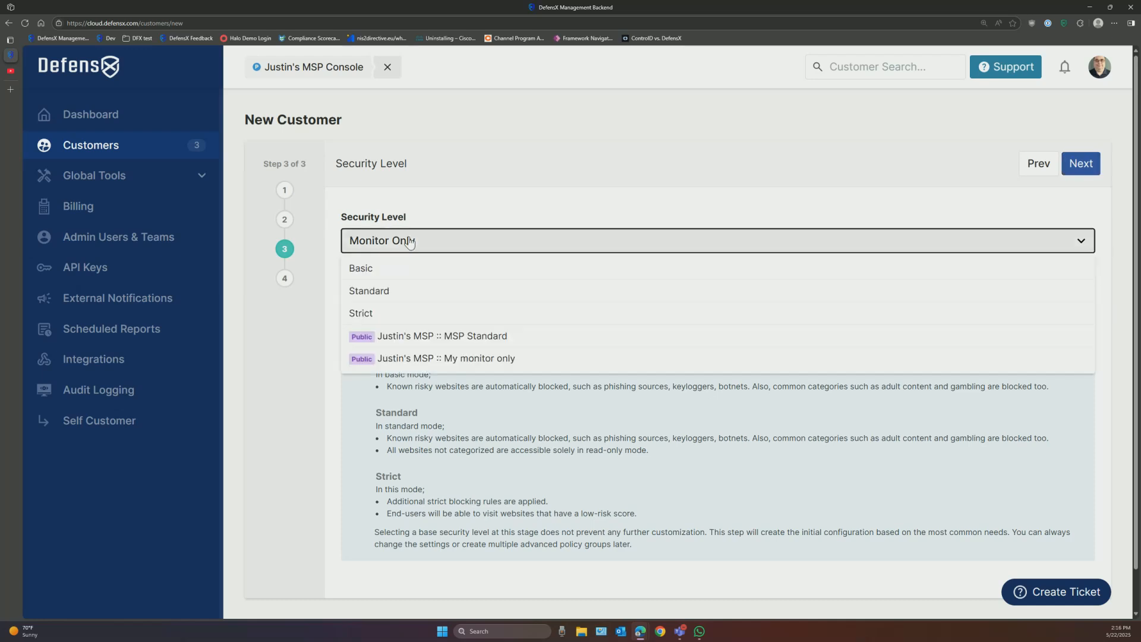
{"action": "left_click", "coordinate": [423, 359]}
{"action": "left_click", "coordinate": [1082, 164]}
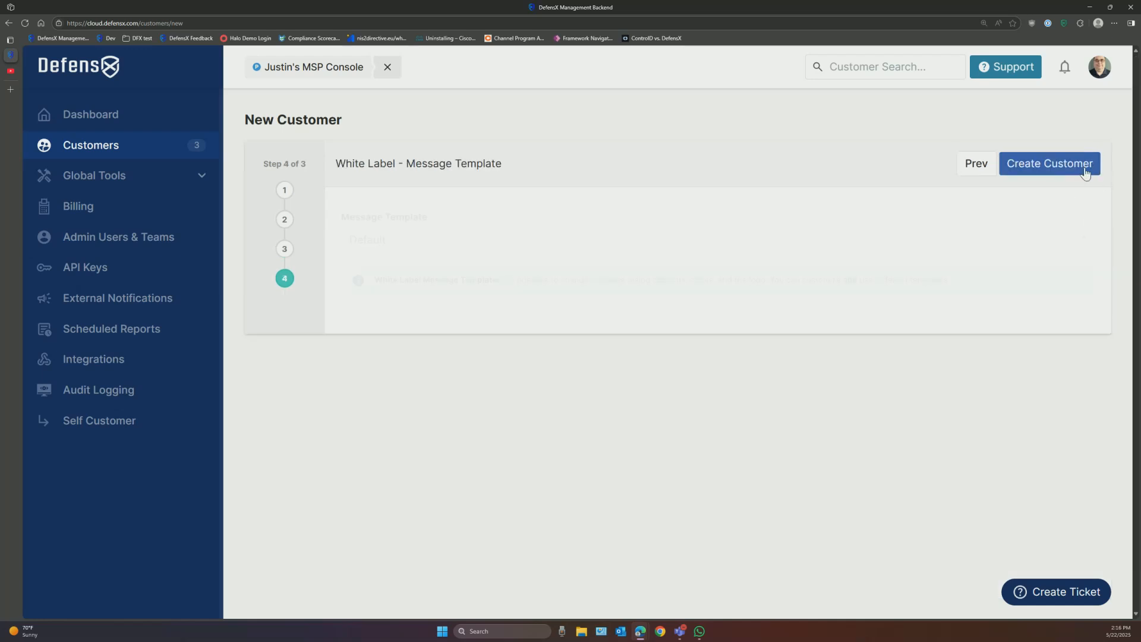
{"action": "left_click", "coordinate": [369, 241]}
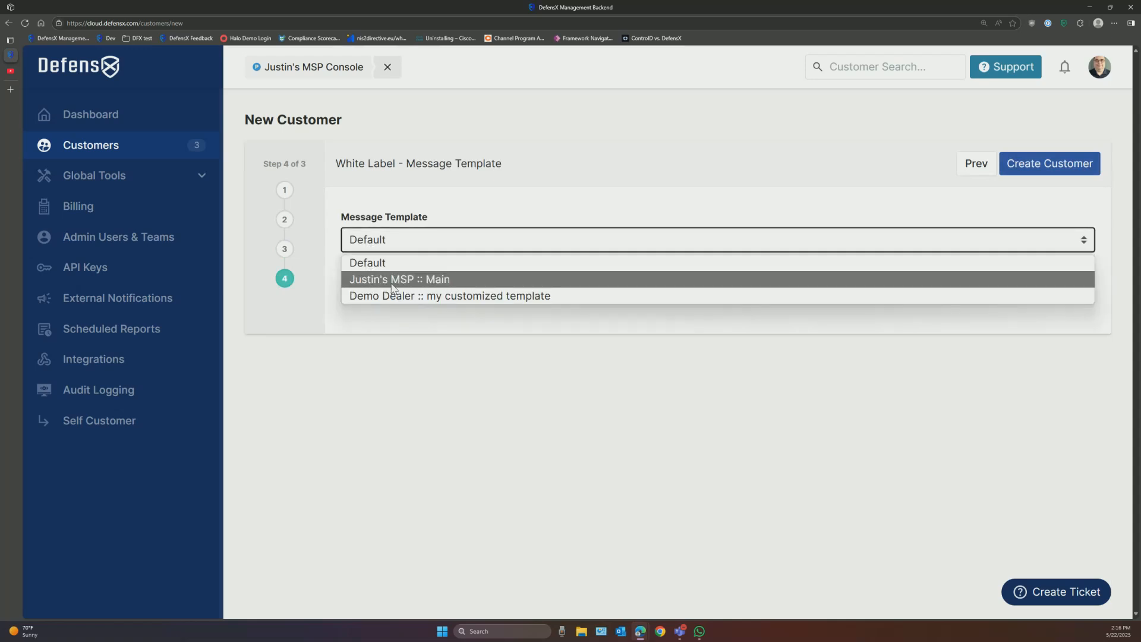
{"action": "left_click", "coordinate": [438, 281]}
{"action": "left_click", "coordinate": [1057, 168]}
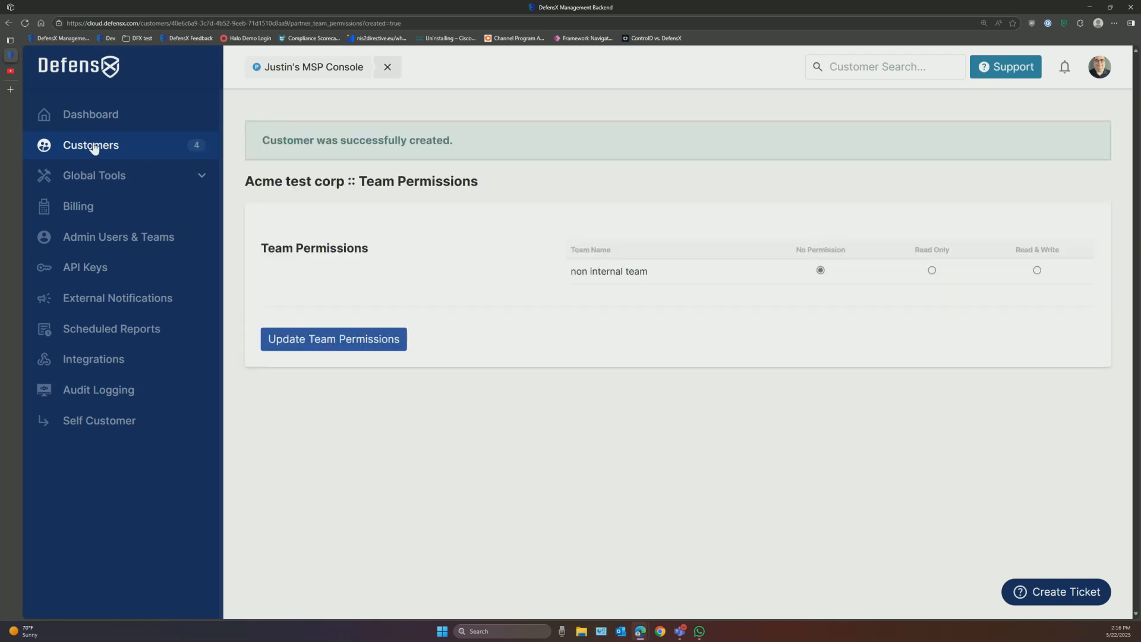
Step: Open Acme test corp's Default policy web filters, scroll through them, and return to Policy Groups
{"action": "left_click", "coordinate": [113, 148]}
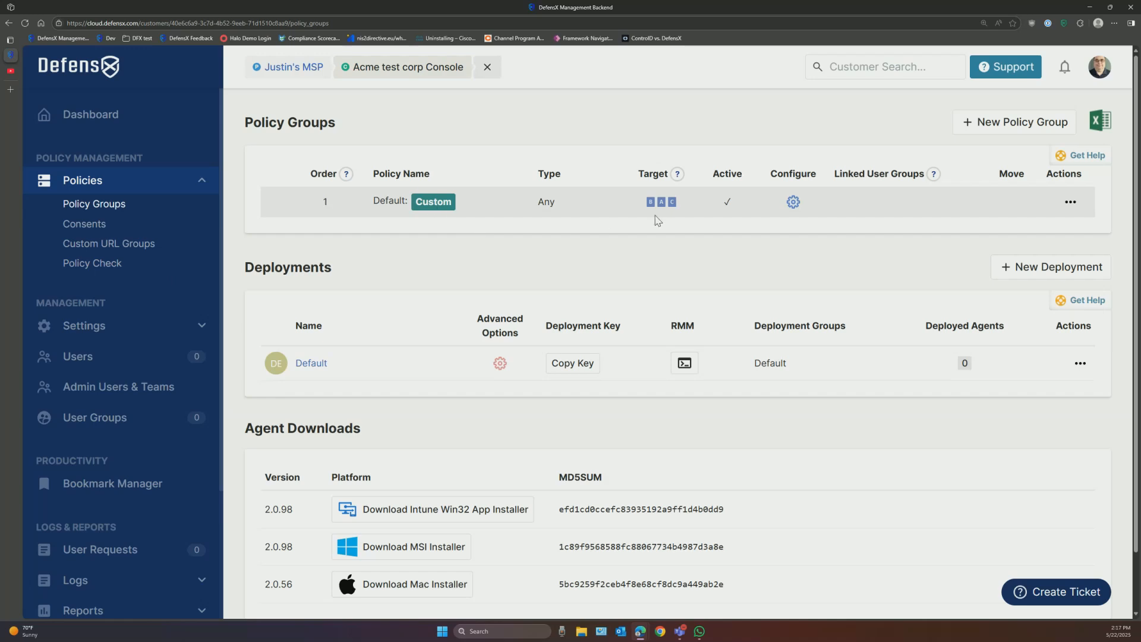
{"action": "left_click", "coordinate": [793, 202]}
{"action": "scroll", "coordinate": [678, 425], "scroll_direction": "down", "scroll_amount": 3}
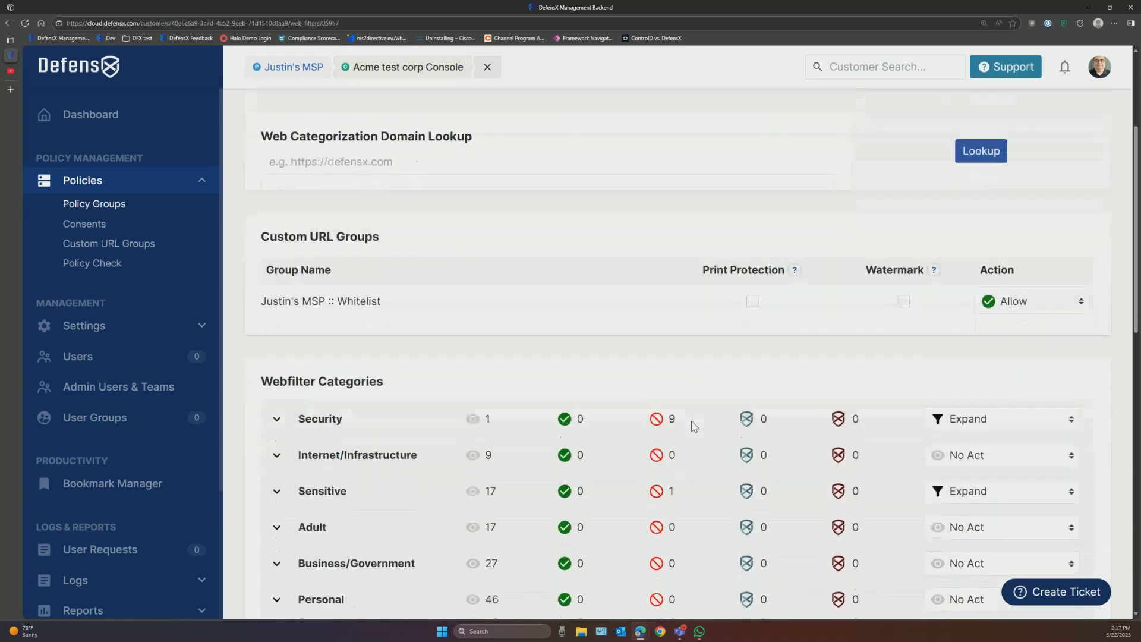
{"action": "scroll", "coordinate": [694, 426], "scroll_direction": "down", "scroll_amount": 6}
{"action": "scroll", "coordinate": [696, 426], "scroll_direction": "up", "scroll_amount": 3}
{"action": "scroll", "coordinate": [700, 430], "scroll_direction": "up", "scroll_amount": 6}
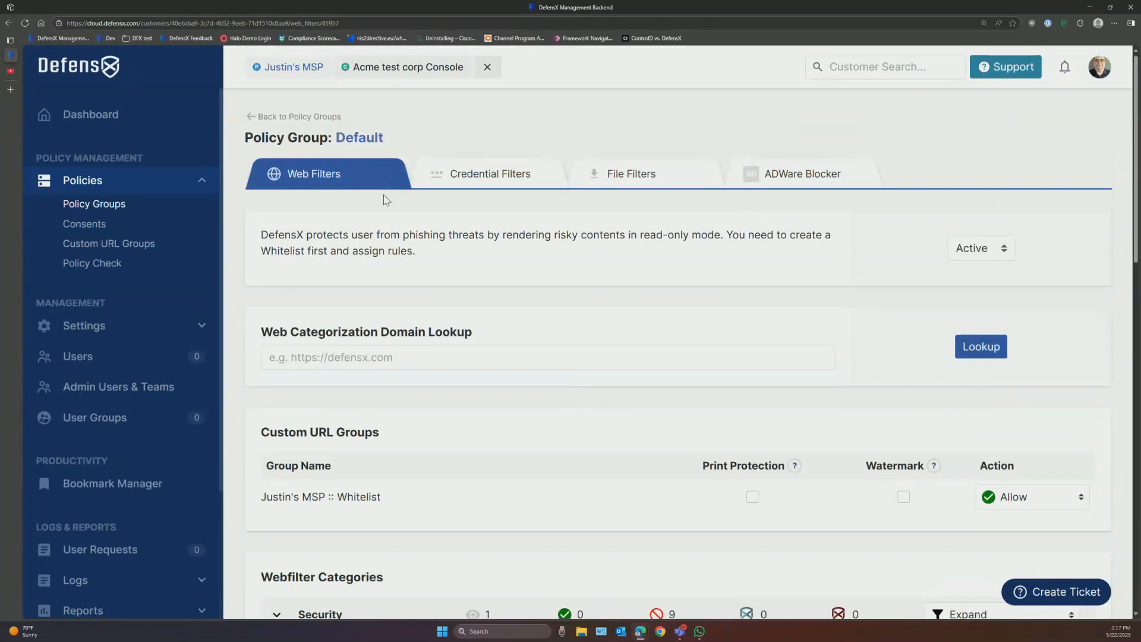
{"action": "left_click", "coordinate": [333, 118]}
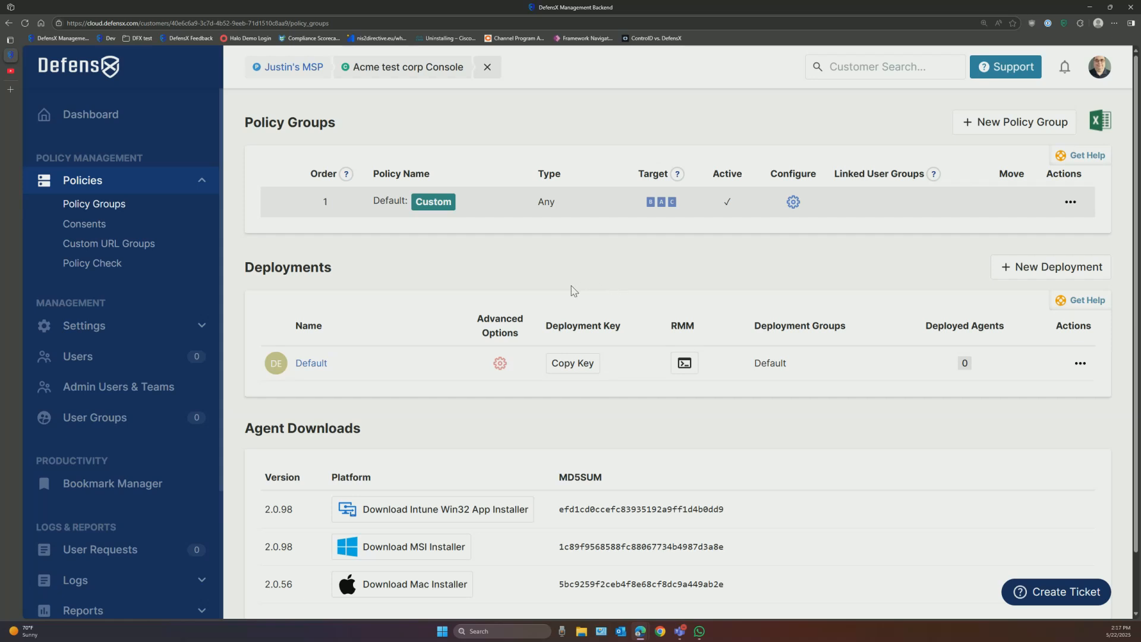
Step: Change the Default policy's security level to MSP Standard and confirm replacing the template
{"action": "left_click", "coordinate": [436, 203]}
{"action": "left_click", "coordinate": [352, 212]}
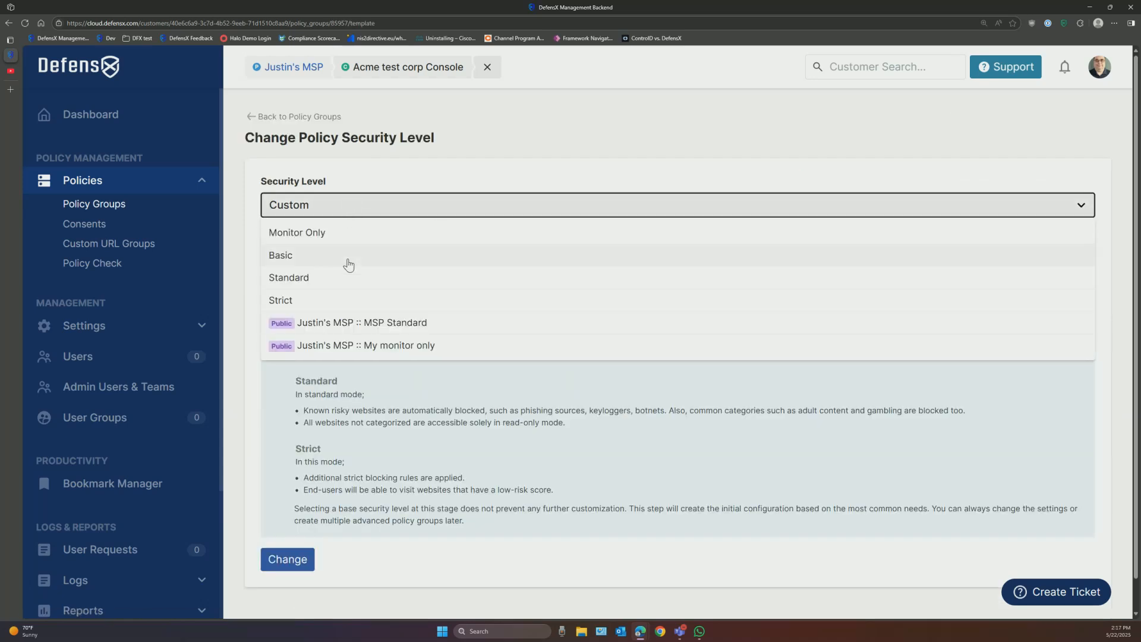
{"action": "left_click", "coordinate": [351, 323]}
{"action": "left_click", "coordinate": [295, 559]}
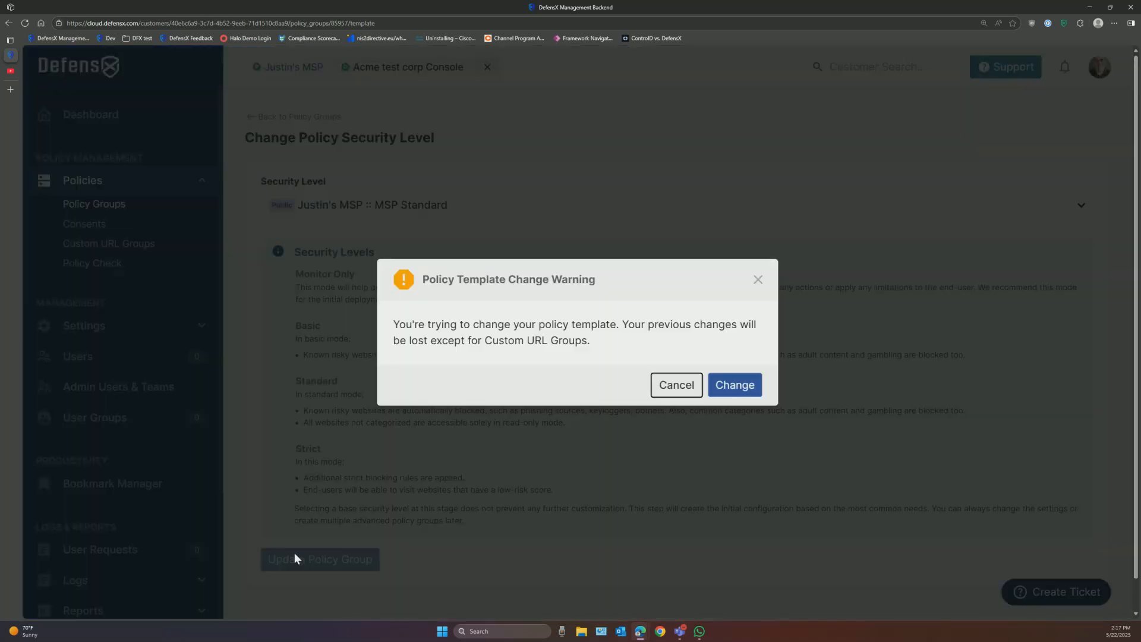
{"action": "left_click", "coordinate": [735, 385]}
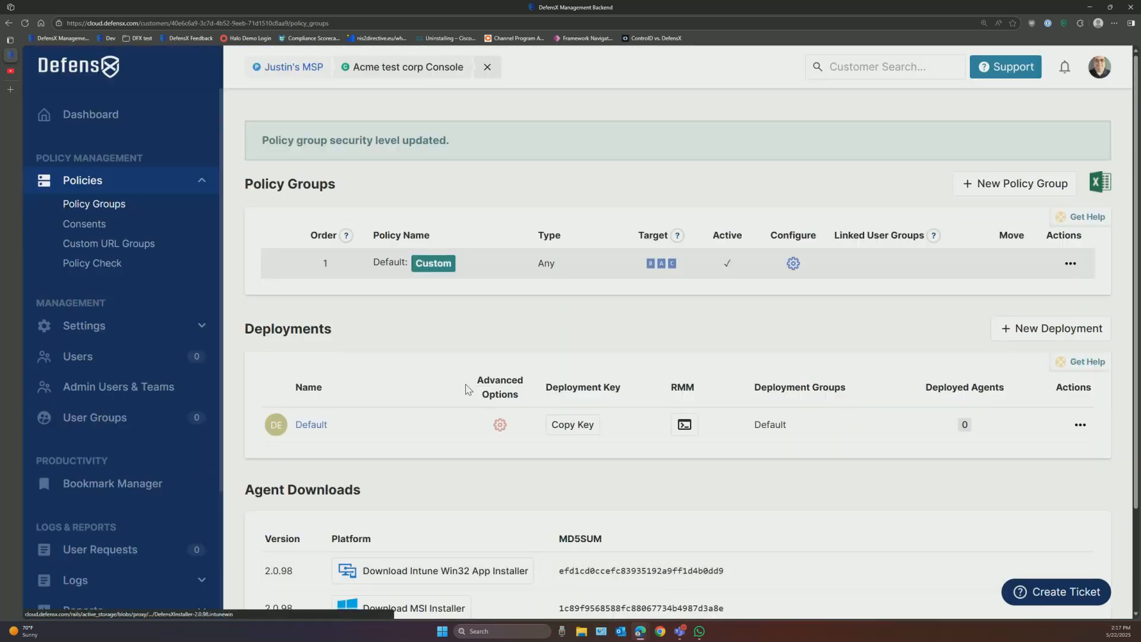
Step: Open the Default policy group's web filters and scroll through them
{"action": "left_click", "coordinate": [793, 265]}
{"action": "scroll", "coordinate": [721, 388], "scroll_direction": "down", "scroll_amount": 7}
{"action": "scroll", "coordinate": [722, 388], "scroll_direction": "up", "scroll_amount": 4}
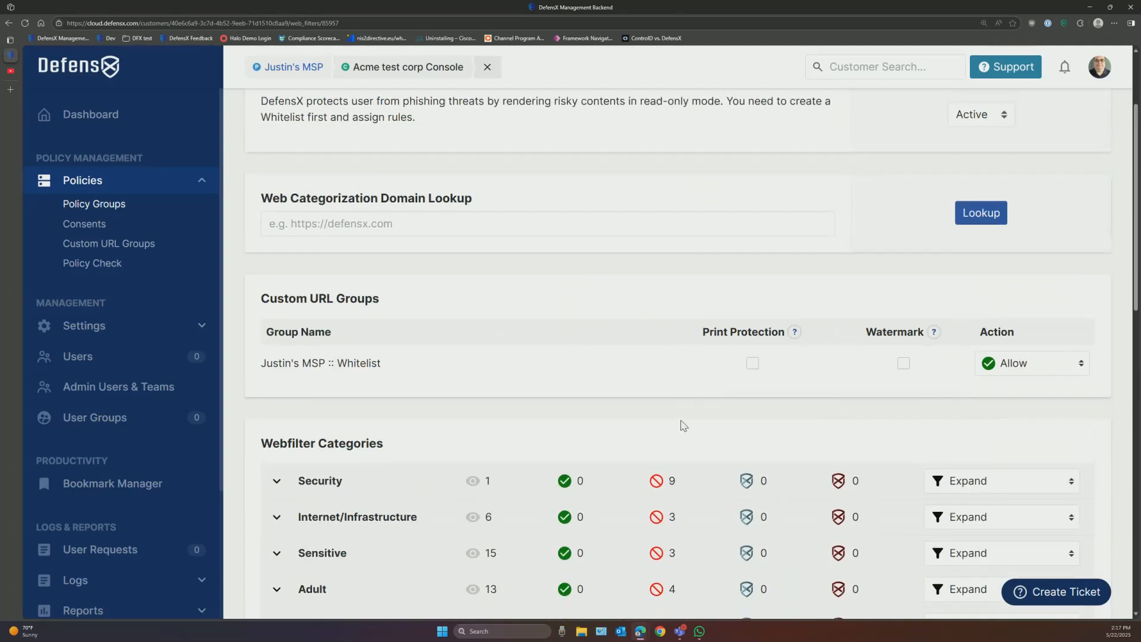
{"action": "scroll", "coordinate": [678, 431], "scroll_direction": "down", "scroll_amount": 5}
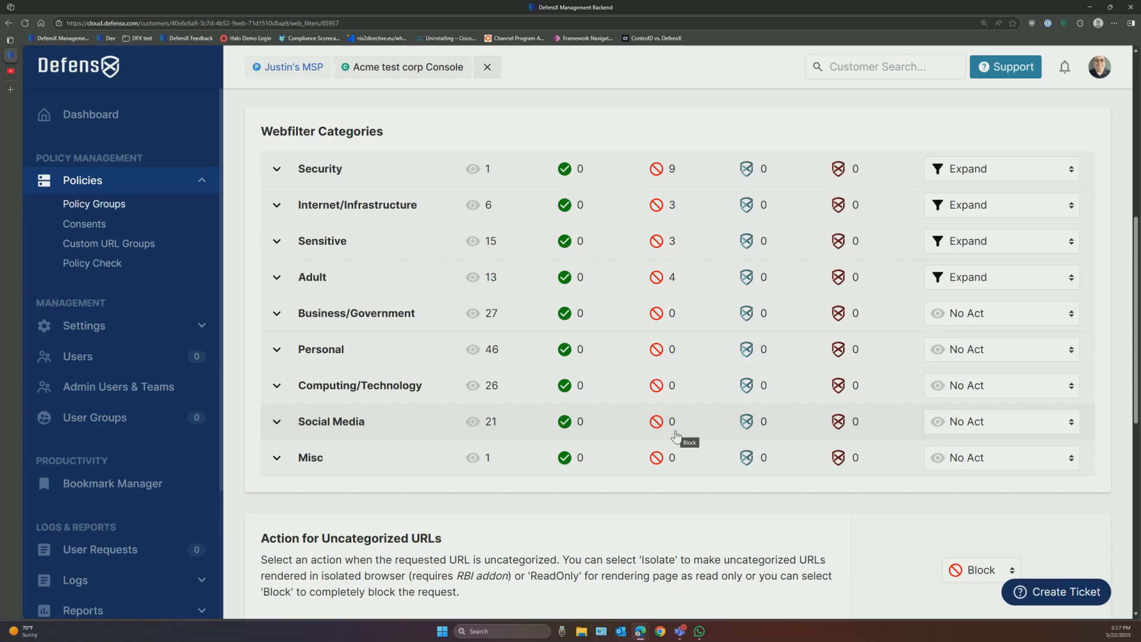
Step: Expand the Sensitive category, review its subcategories, then collapse it again
{"action": "left_click", "coordinate": [287, 246]}
{"action": "scroll", "coordinate": [406, 337], "scroll_direction": "down", "scroll_amount": 2}
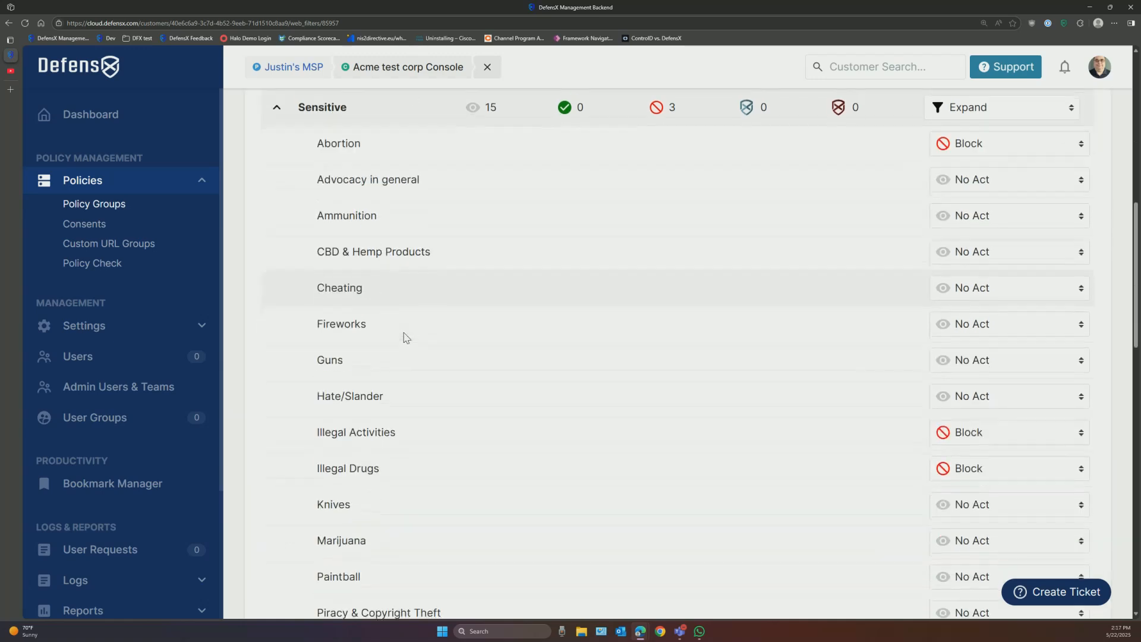
{"action": "scroll", "coordinate": [530, 403], "scroll_direction": "down", "scroll_amount": 7}
{"action": "scroll", "coordinate": [531, 403], "scroll_direction": "down", "scroll_amount": 1}
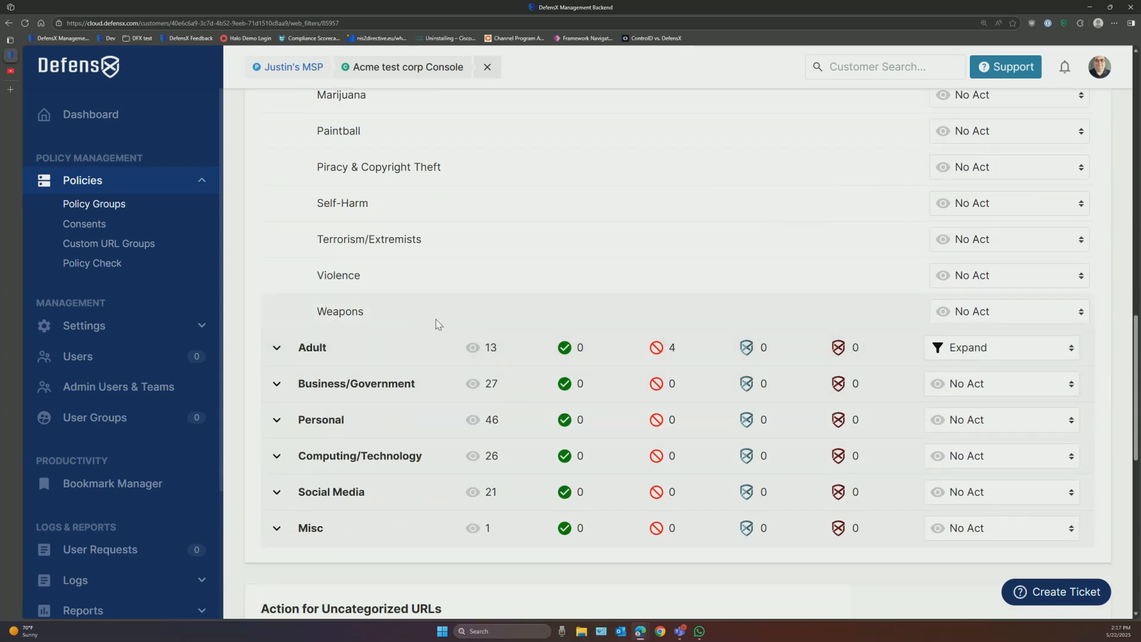
{"action": "scroll", "coordinate": [438, 324], "scroll_direction": "up", "scroll_amount": 2}
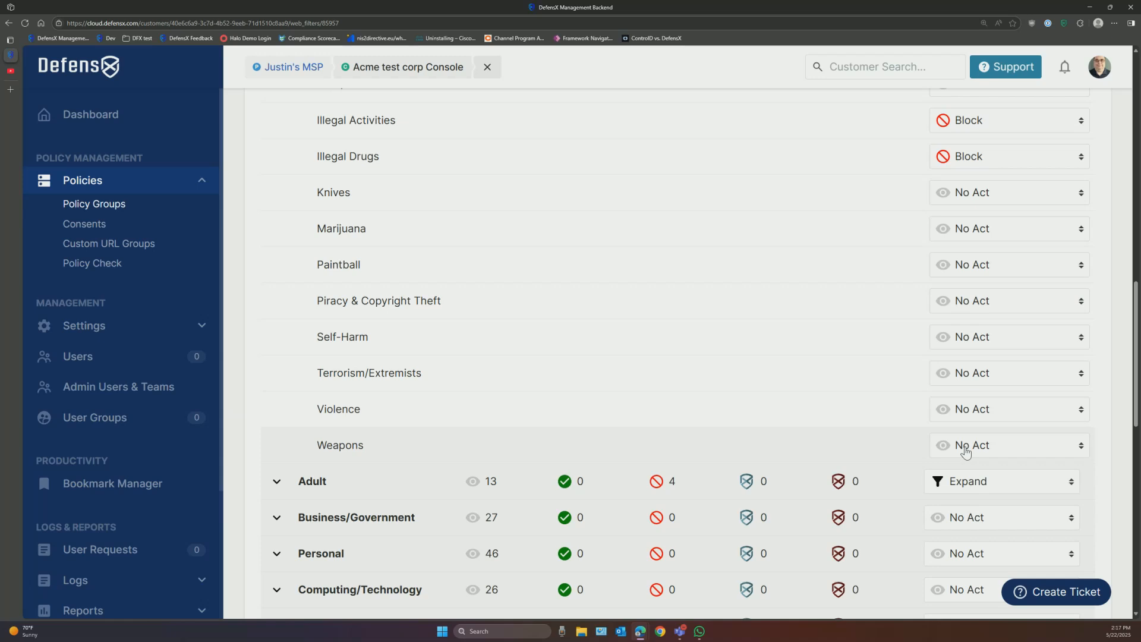
{"action": "scroll", "coordinate": [866, 416], "scroll_direction": "up", "scroll_amount": 5}
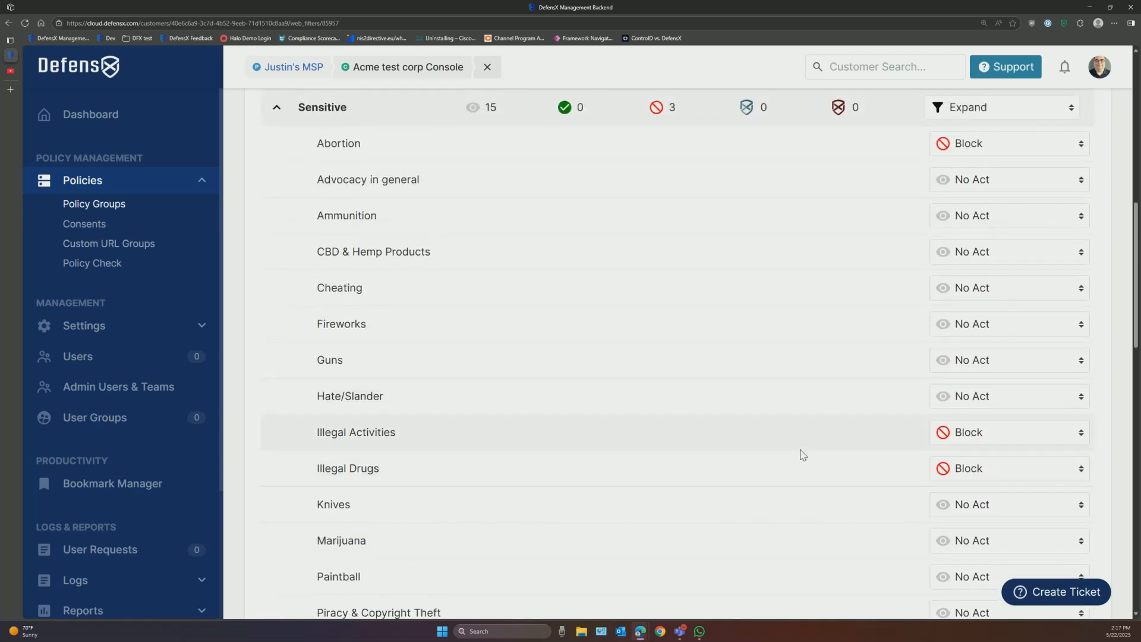
{"action": "scroll", "coordinate": [802, 458], "scroll_direction": "up", "scroll_amount": 2}
{"action": "scroll", "coordinate": [802, 461], "scroll_direction": "up", "scroll_amount": 1}
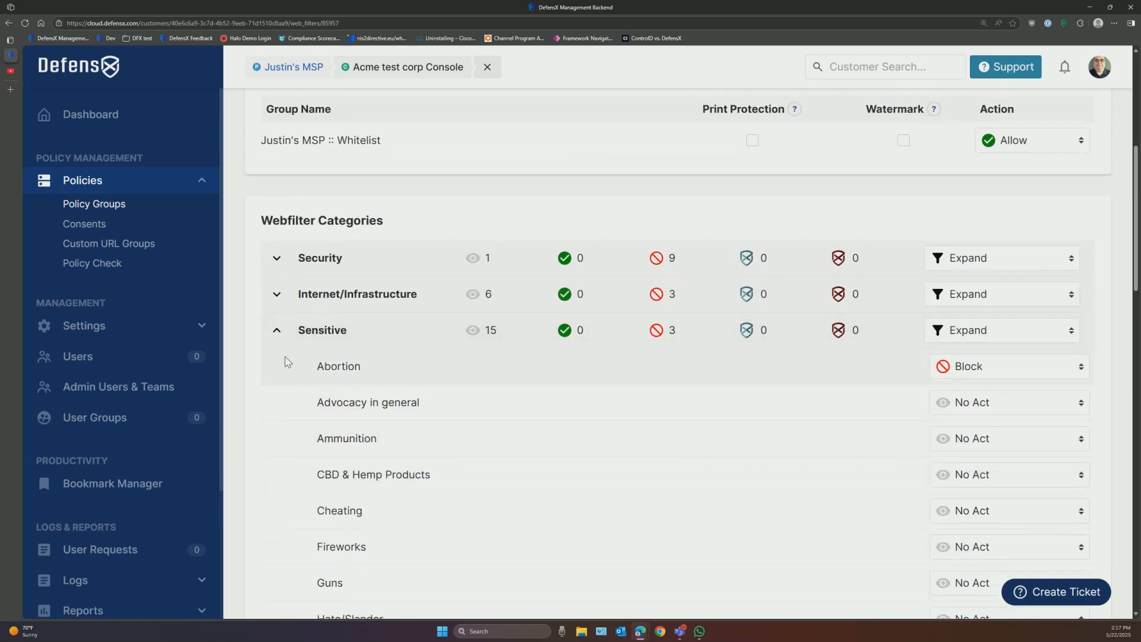
{"action": "left_click", "coordinate": [277, 331]}
{"action": "scroll", "coordinate": [618, 400], "scroll_direction": "up", "scroll_amount": 5}
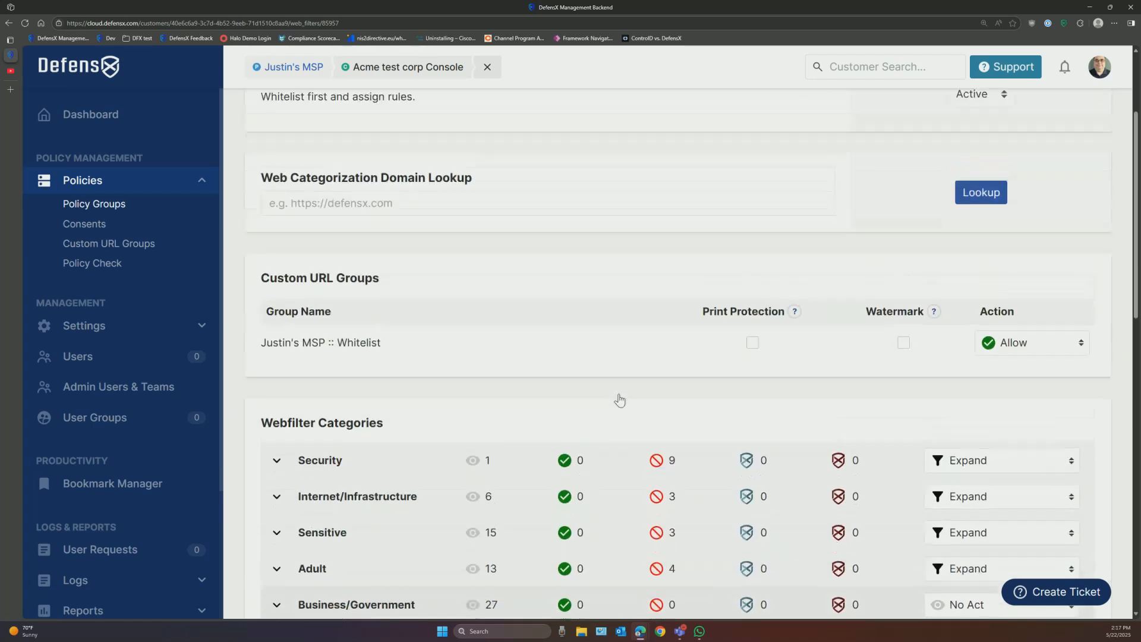